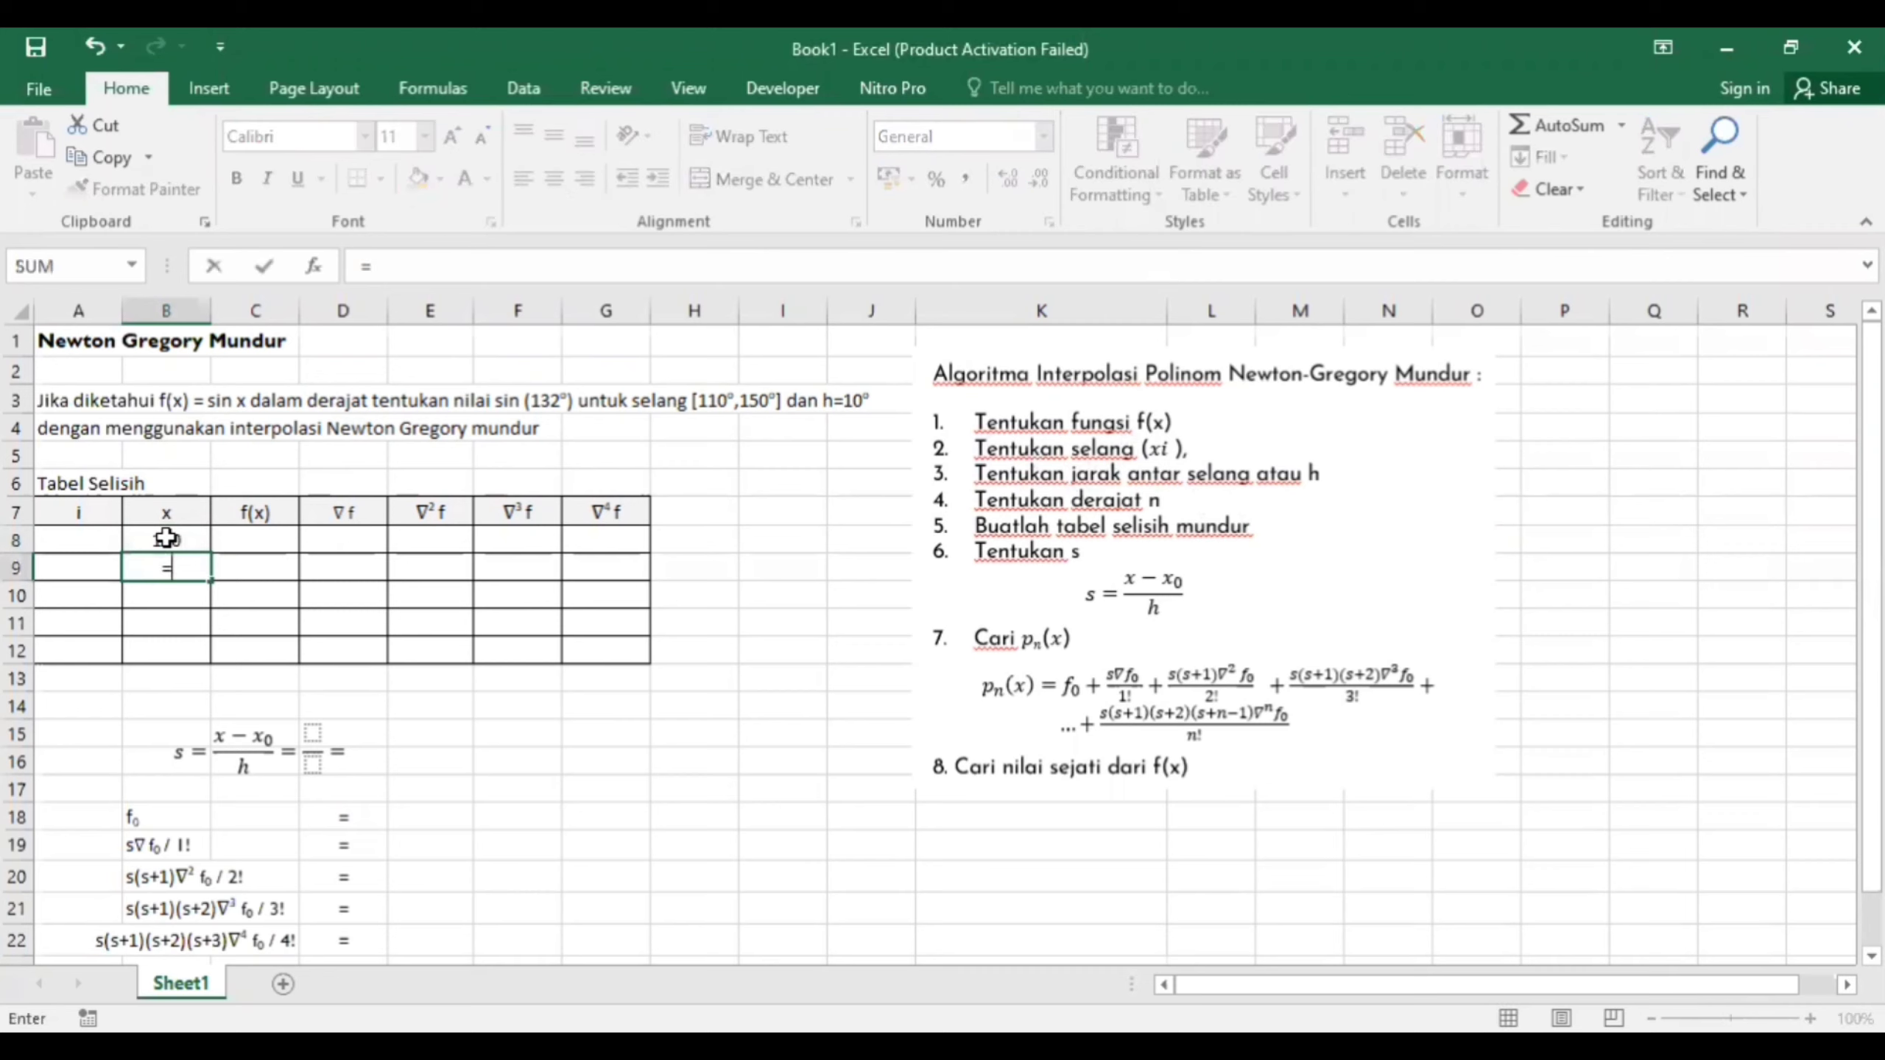
Fill the x column in B9:B12 with formulas that add 10 to the cell above, starting with =B8+10
click(167, 537)
text(+10)
key(Return)
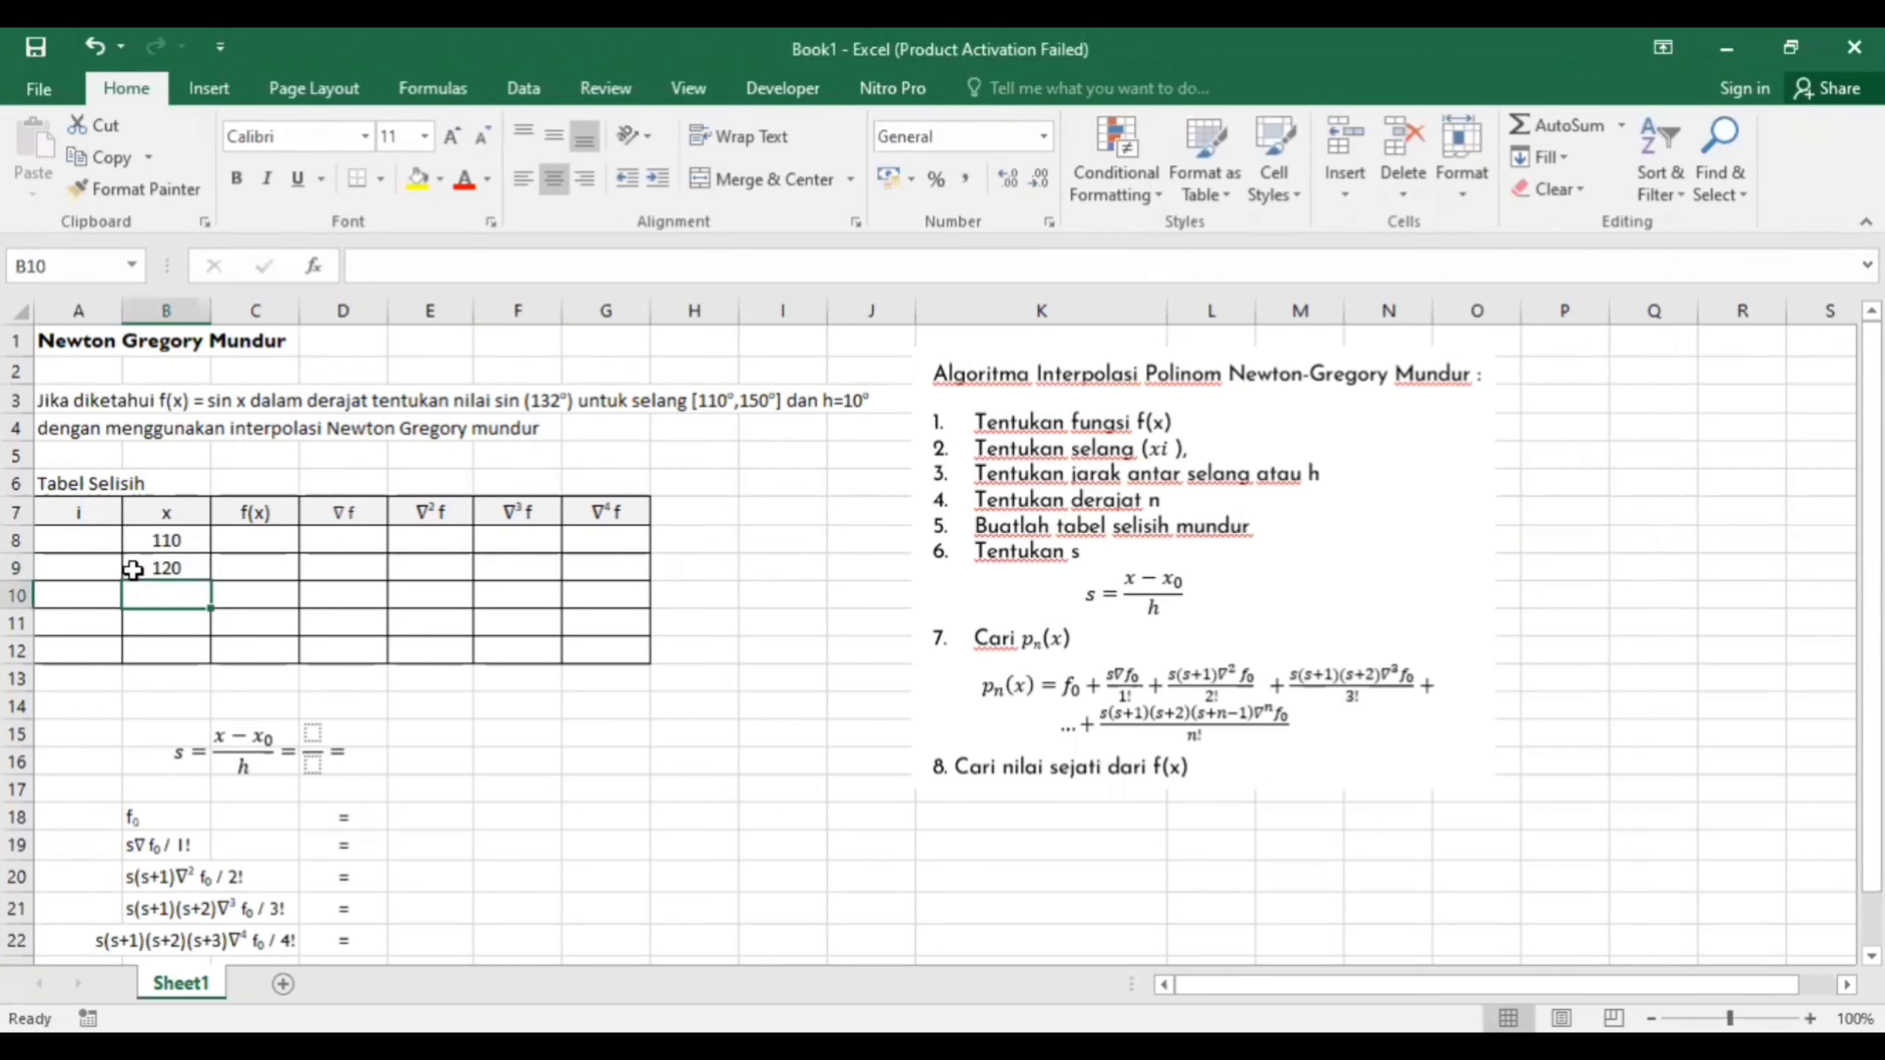
text(=)
click(182, 573)
text(+10)
key(Return)
drag(175, 568, 214, 653)
Calculate f(x) in C8 with =SIN(B8*PI()/180) and fill the formula down to C12
click(304, 572)
click(272, 560)
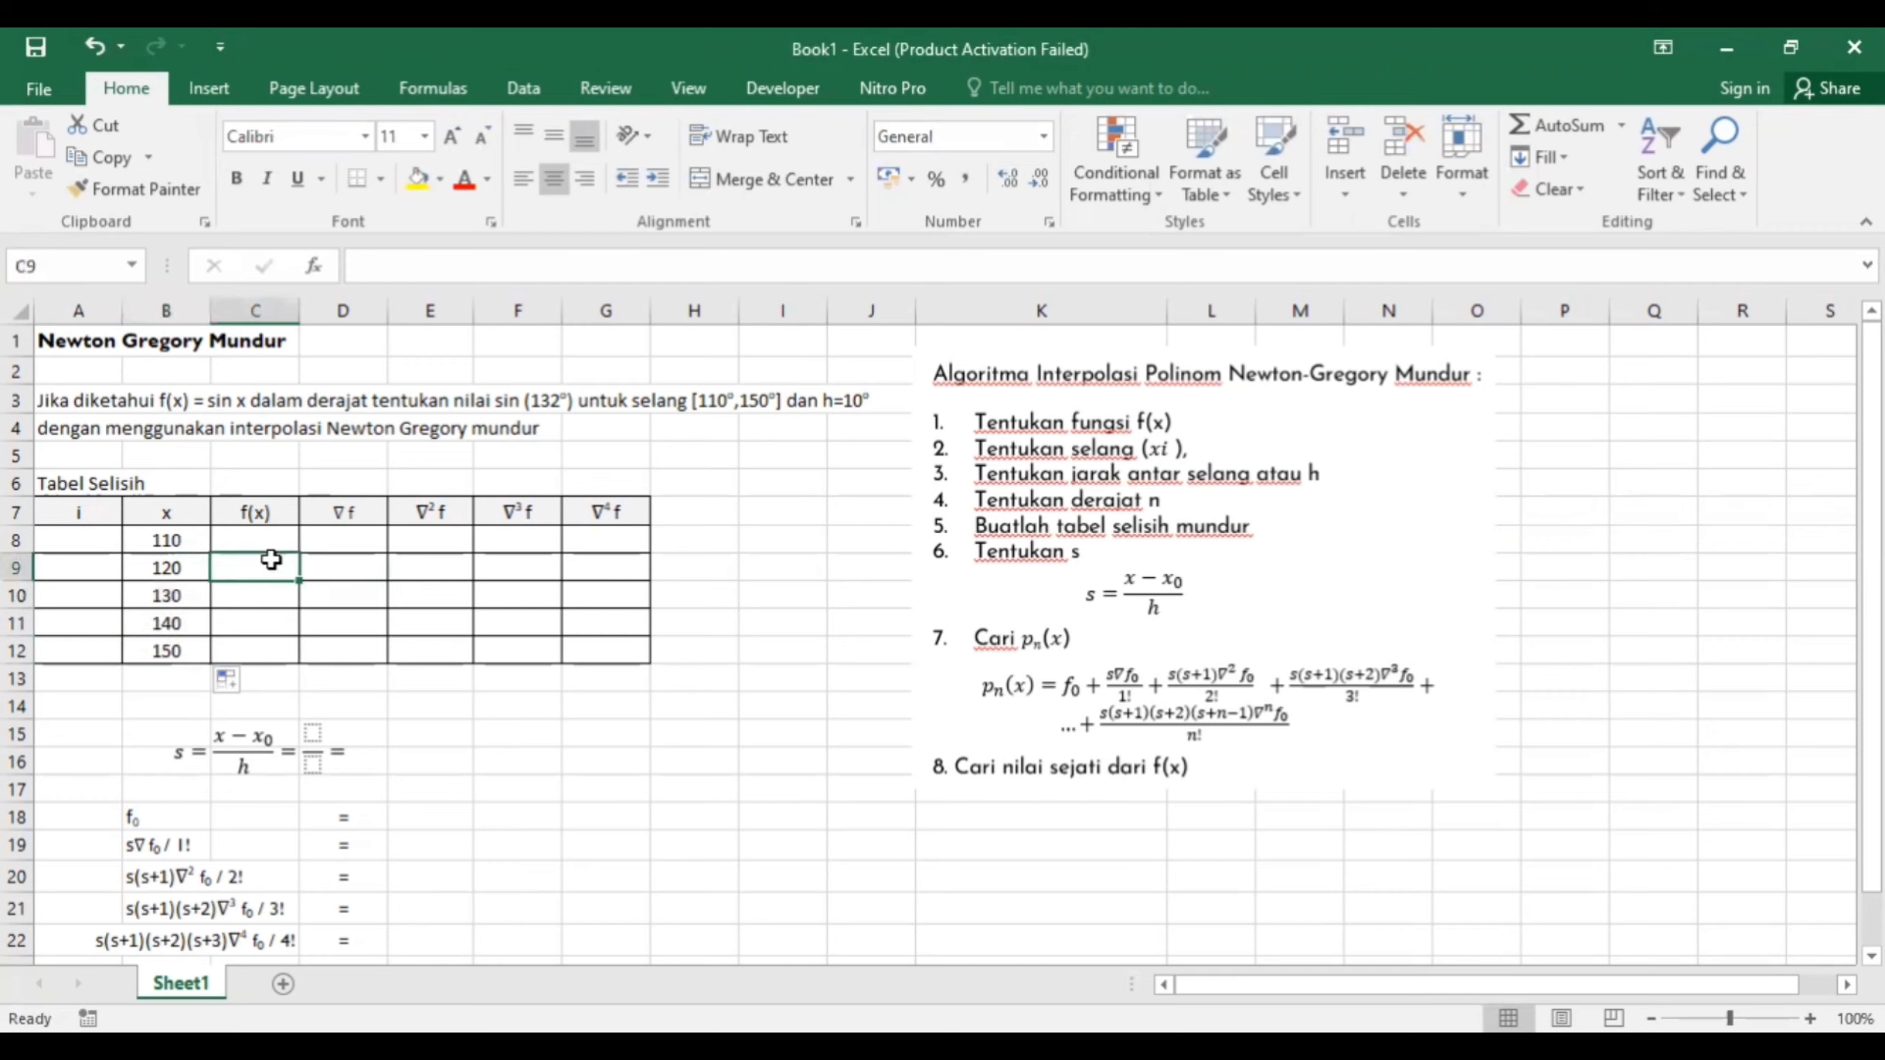
key(Up)
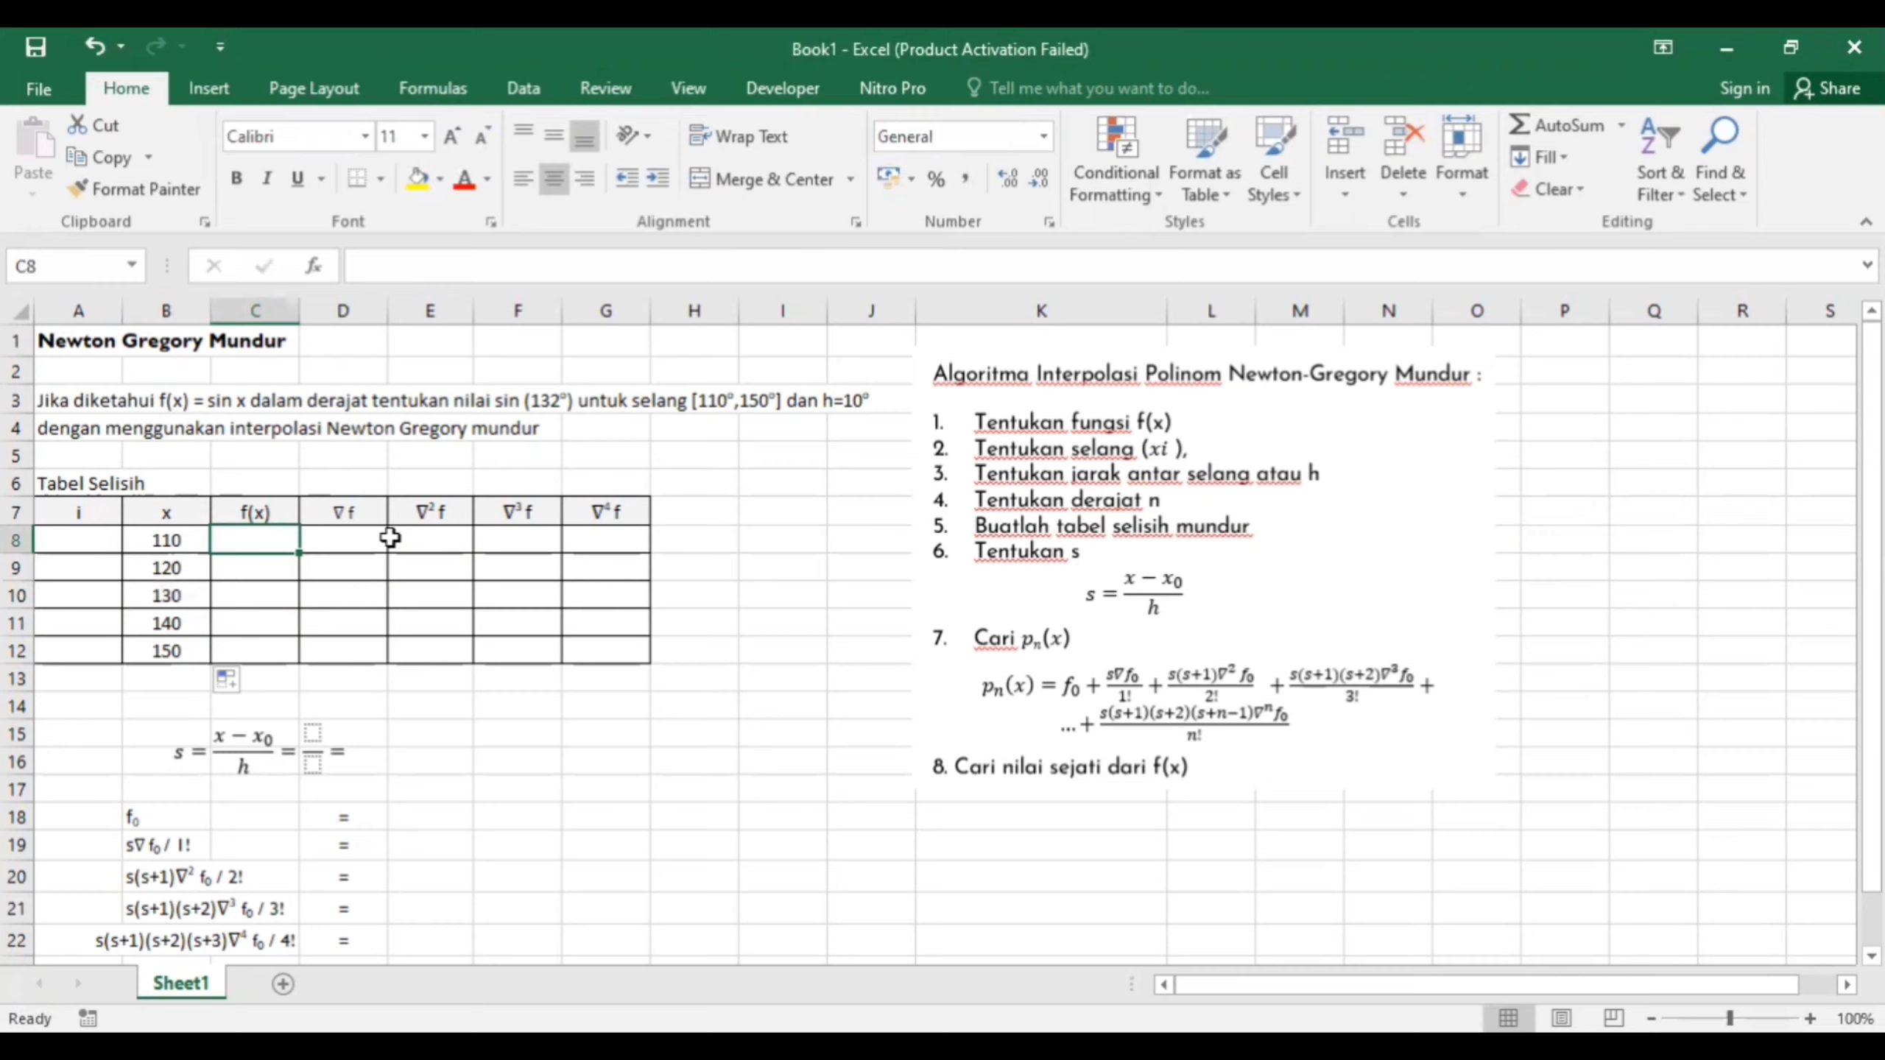
text(=)
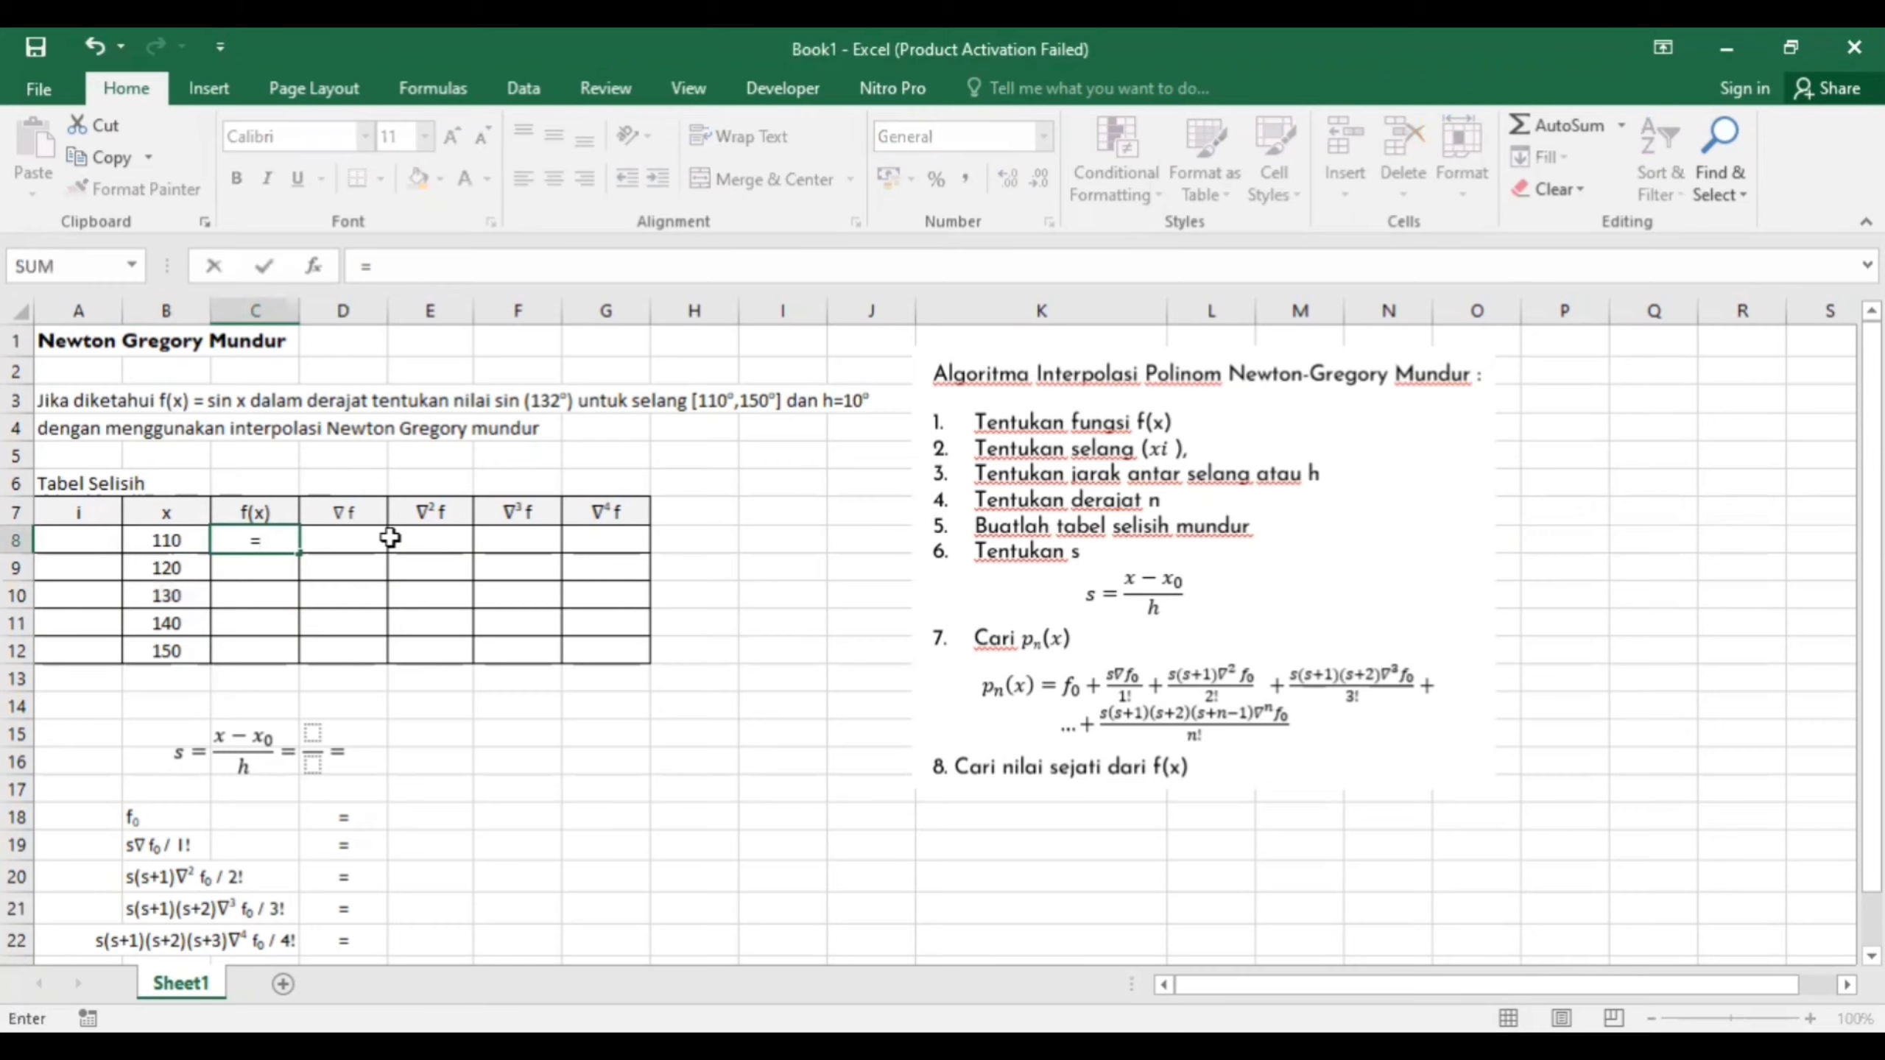
text(sin()
key(Left)
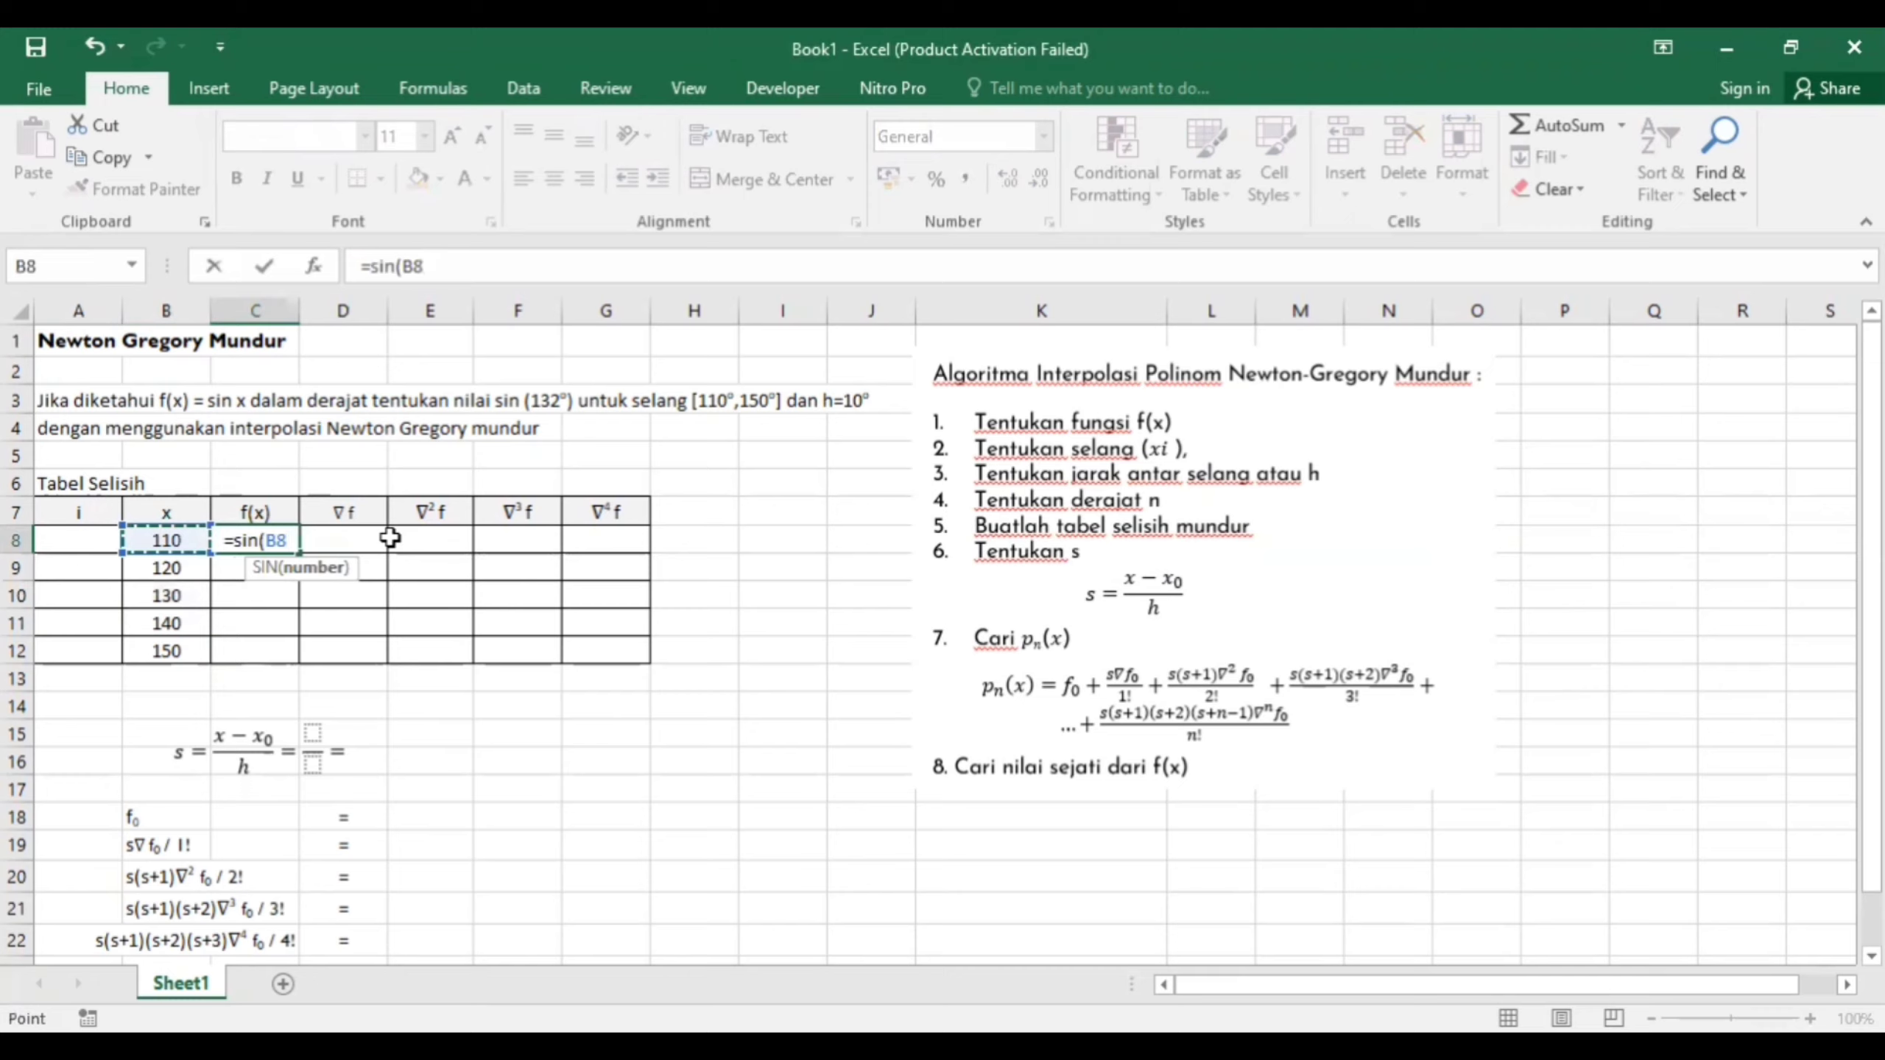
text(*pi()/180)
key(Return)
click(286, 545)
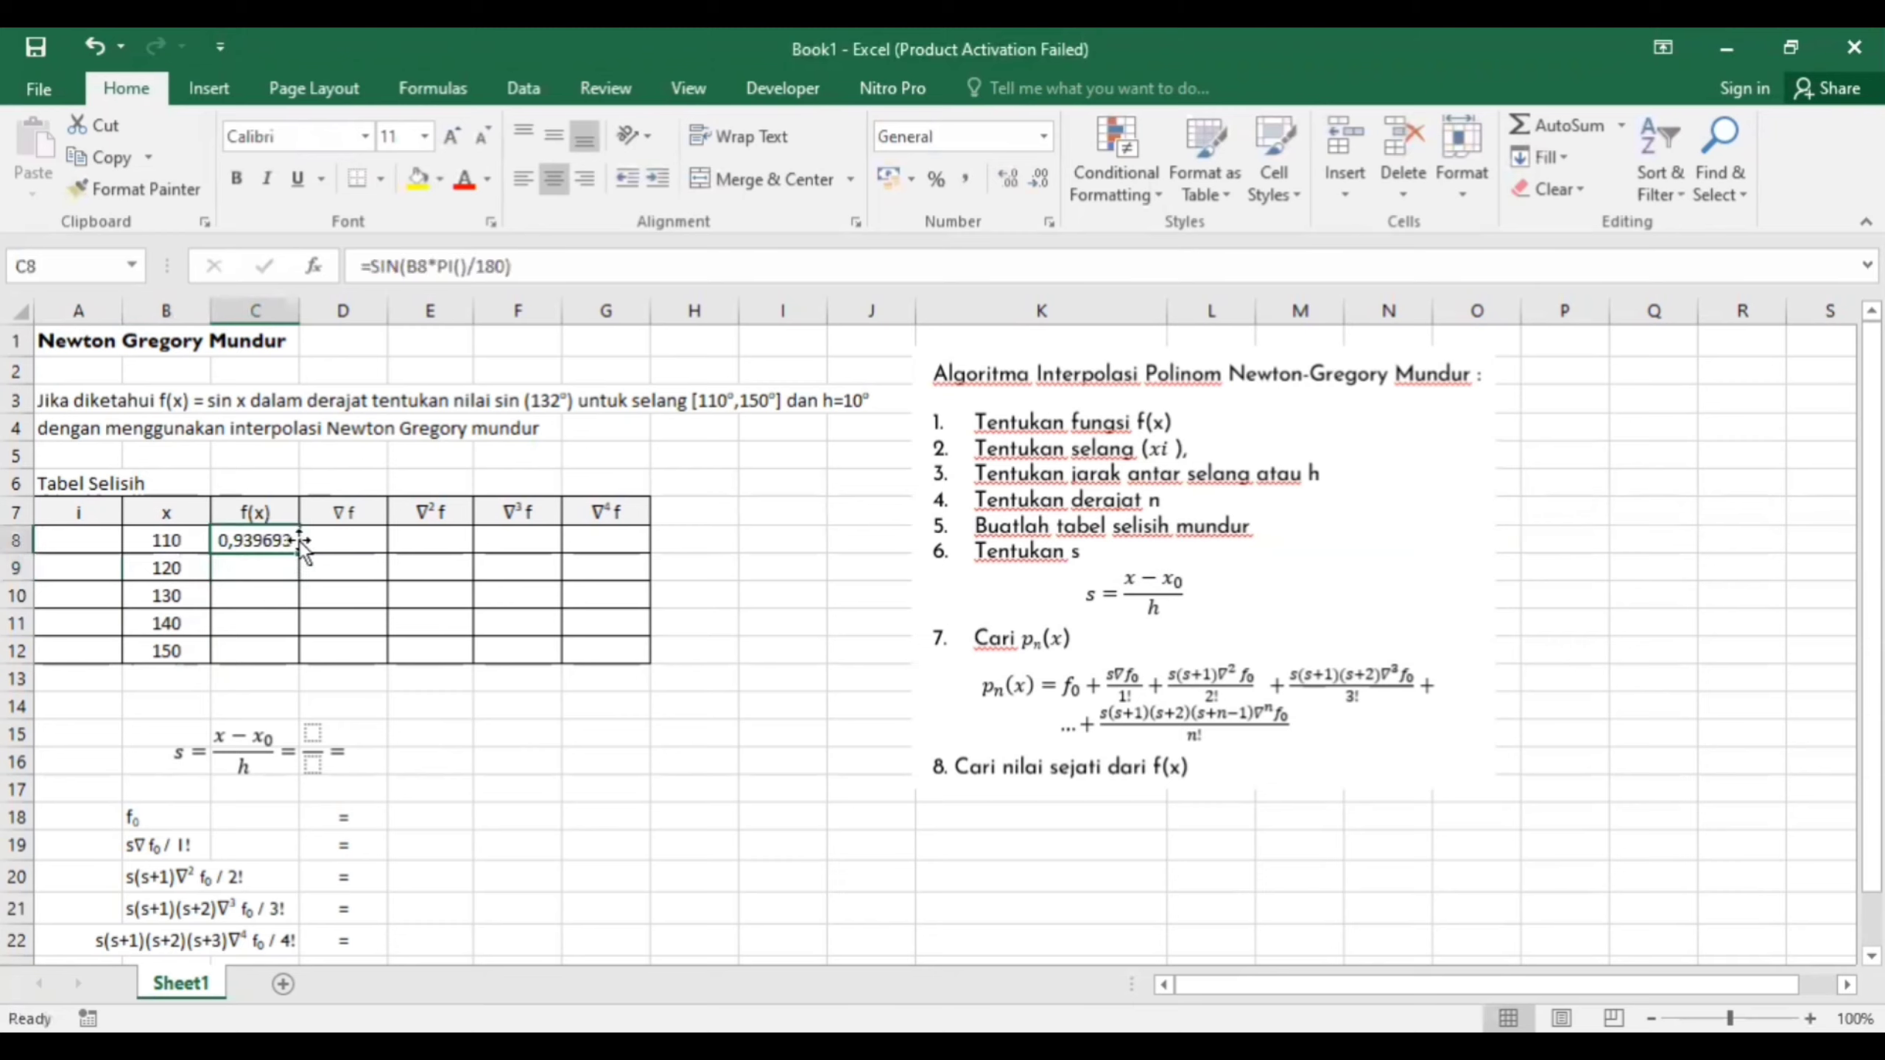
drag(291, 578, 293, 656)
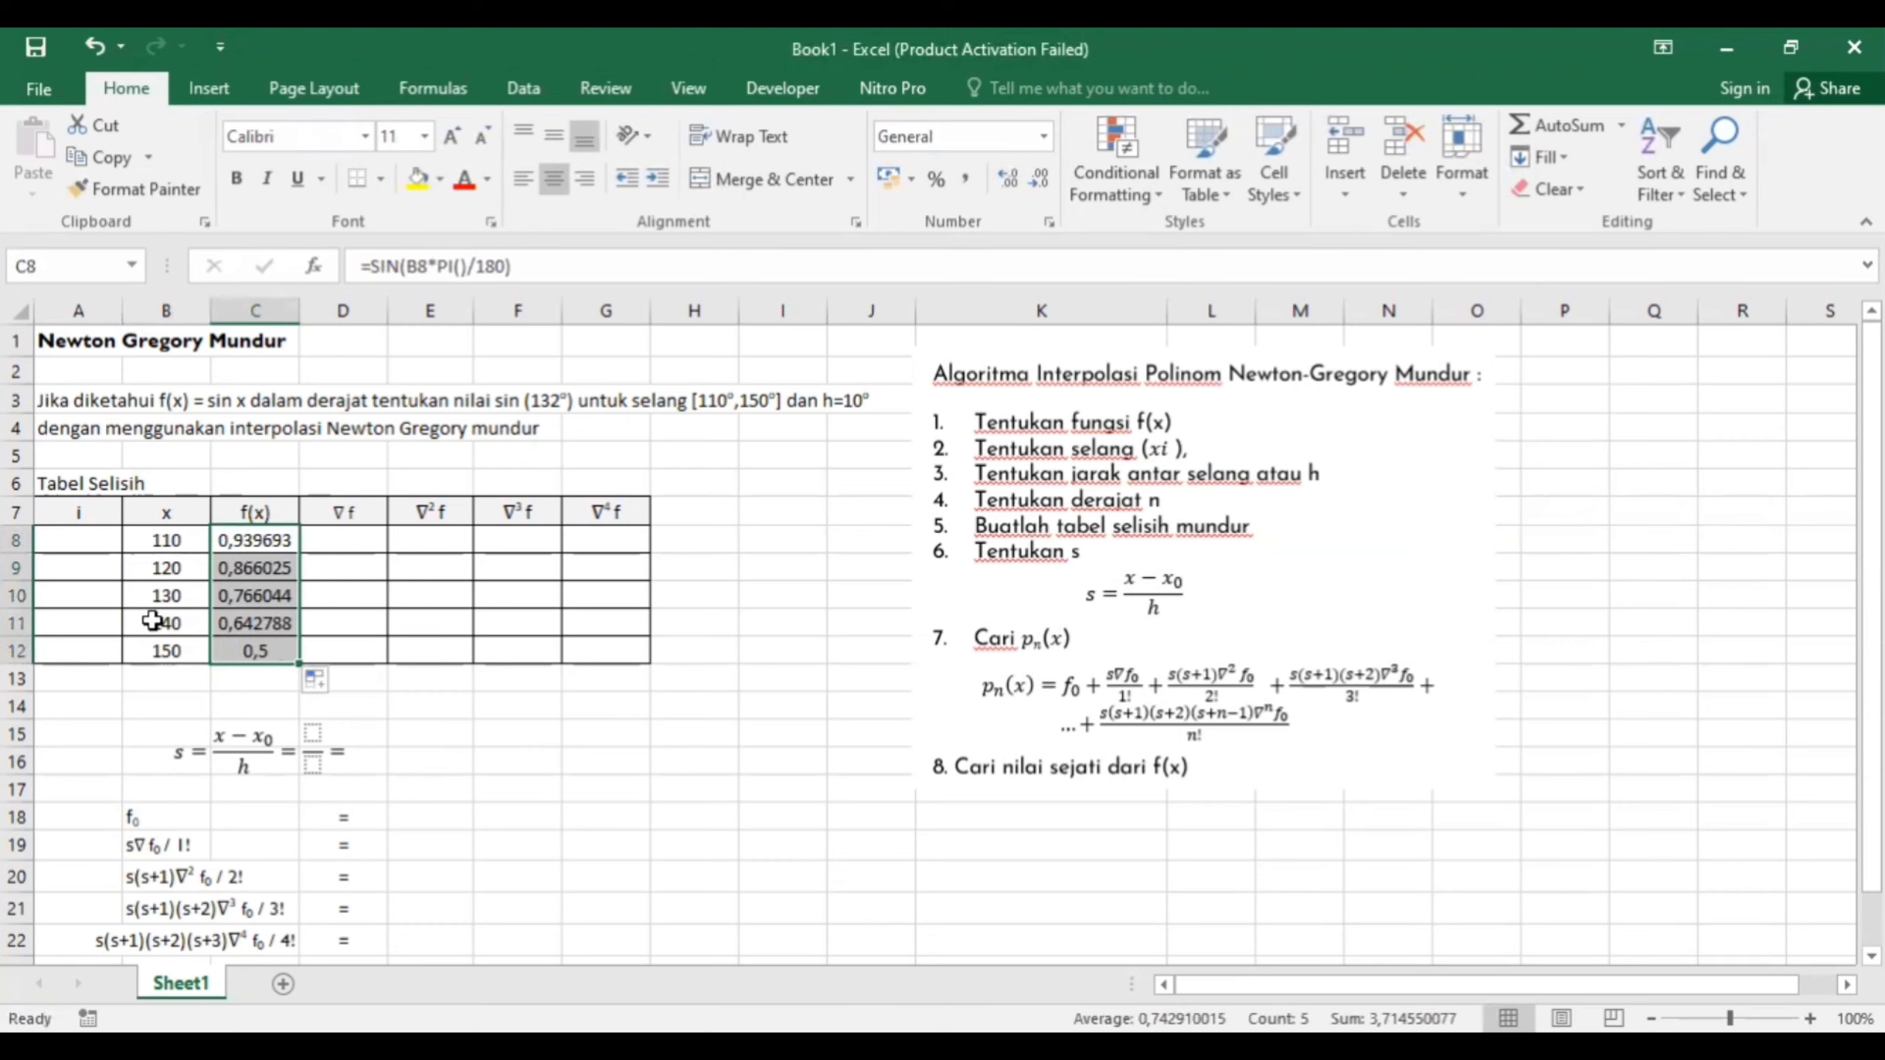
Number the i column from A12 up to A8 with 0, -1, -2, -3 and -4
click(72, 648)
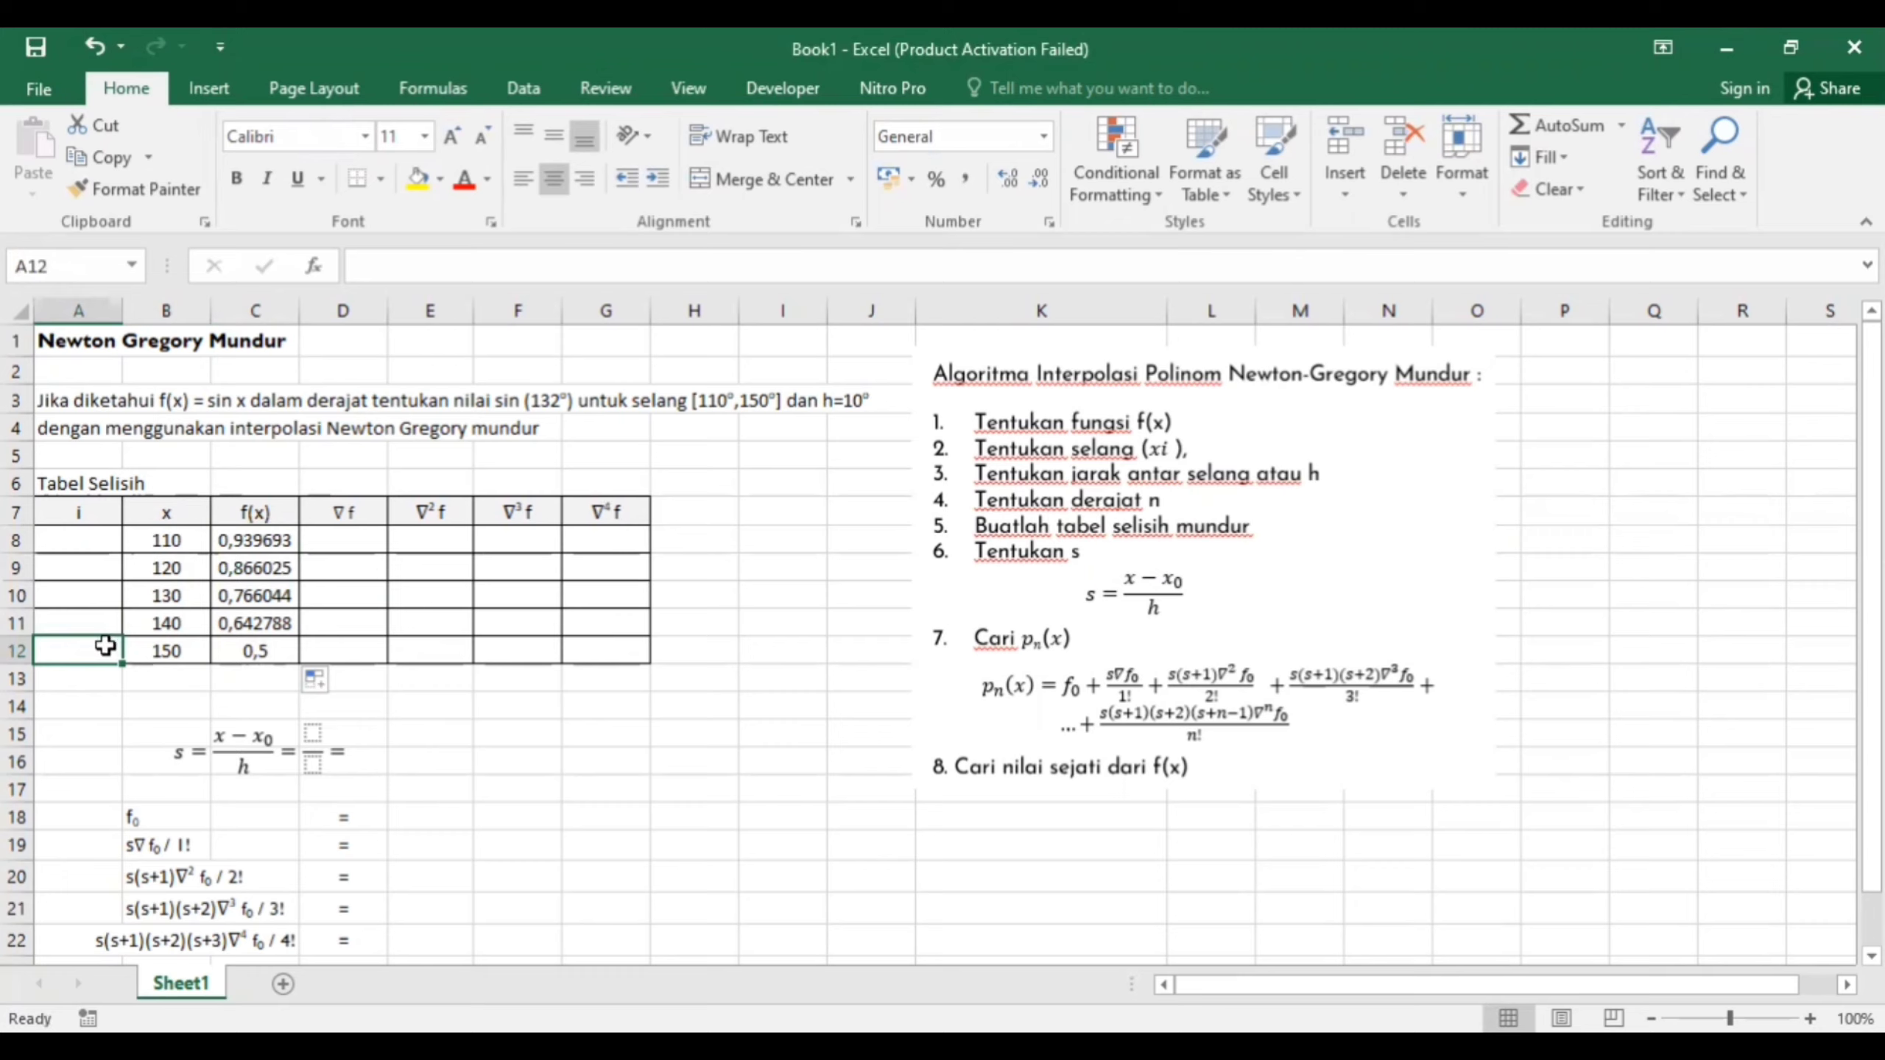
text(0)
key(Up)
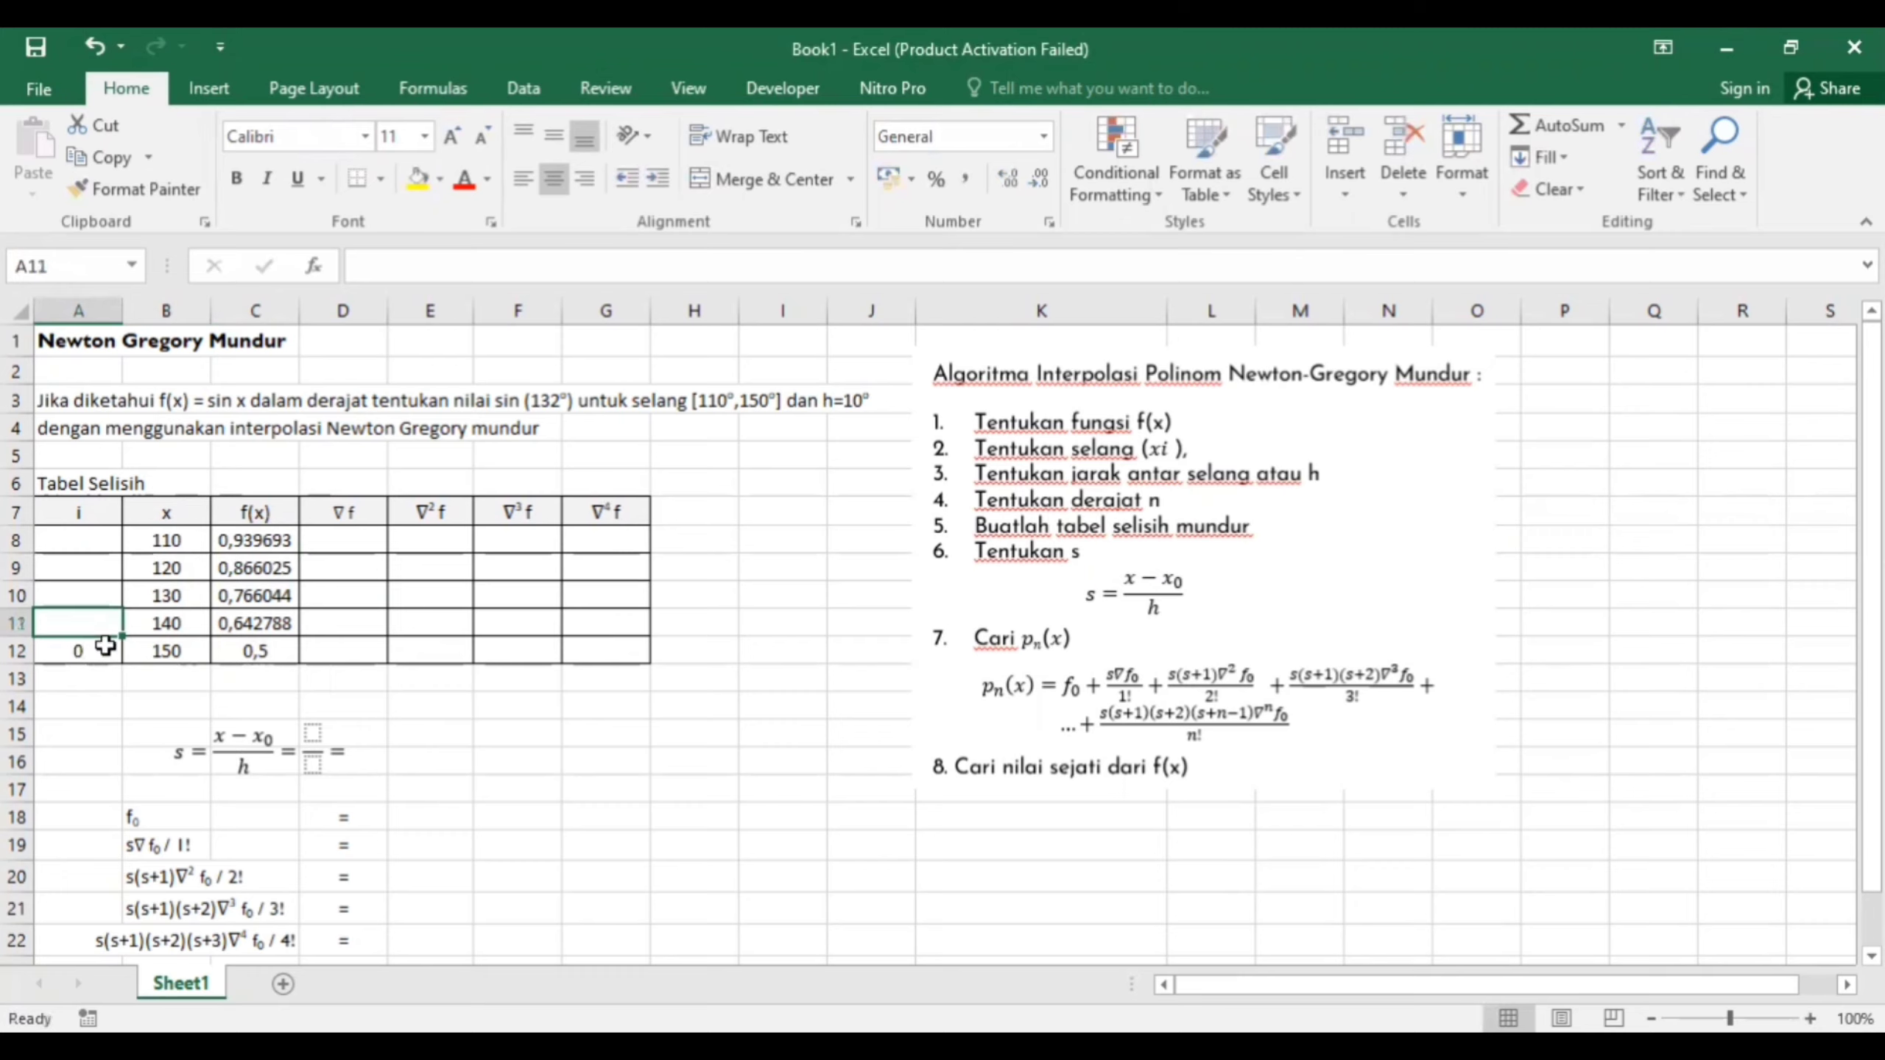
text(-1)
key(Up)
text(-2)
key(Up)
text(-3)
key(Up)
text(-4)
Enter the first backward difference ∇f in D12 as =C12-C11
key(Right)
key(Right)
key(Right)
key(Right)
key(Down)
key(Down)
key(Down)
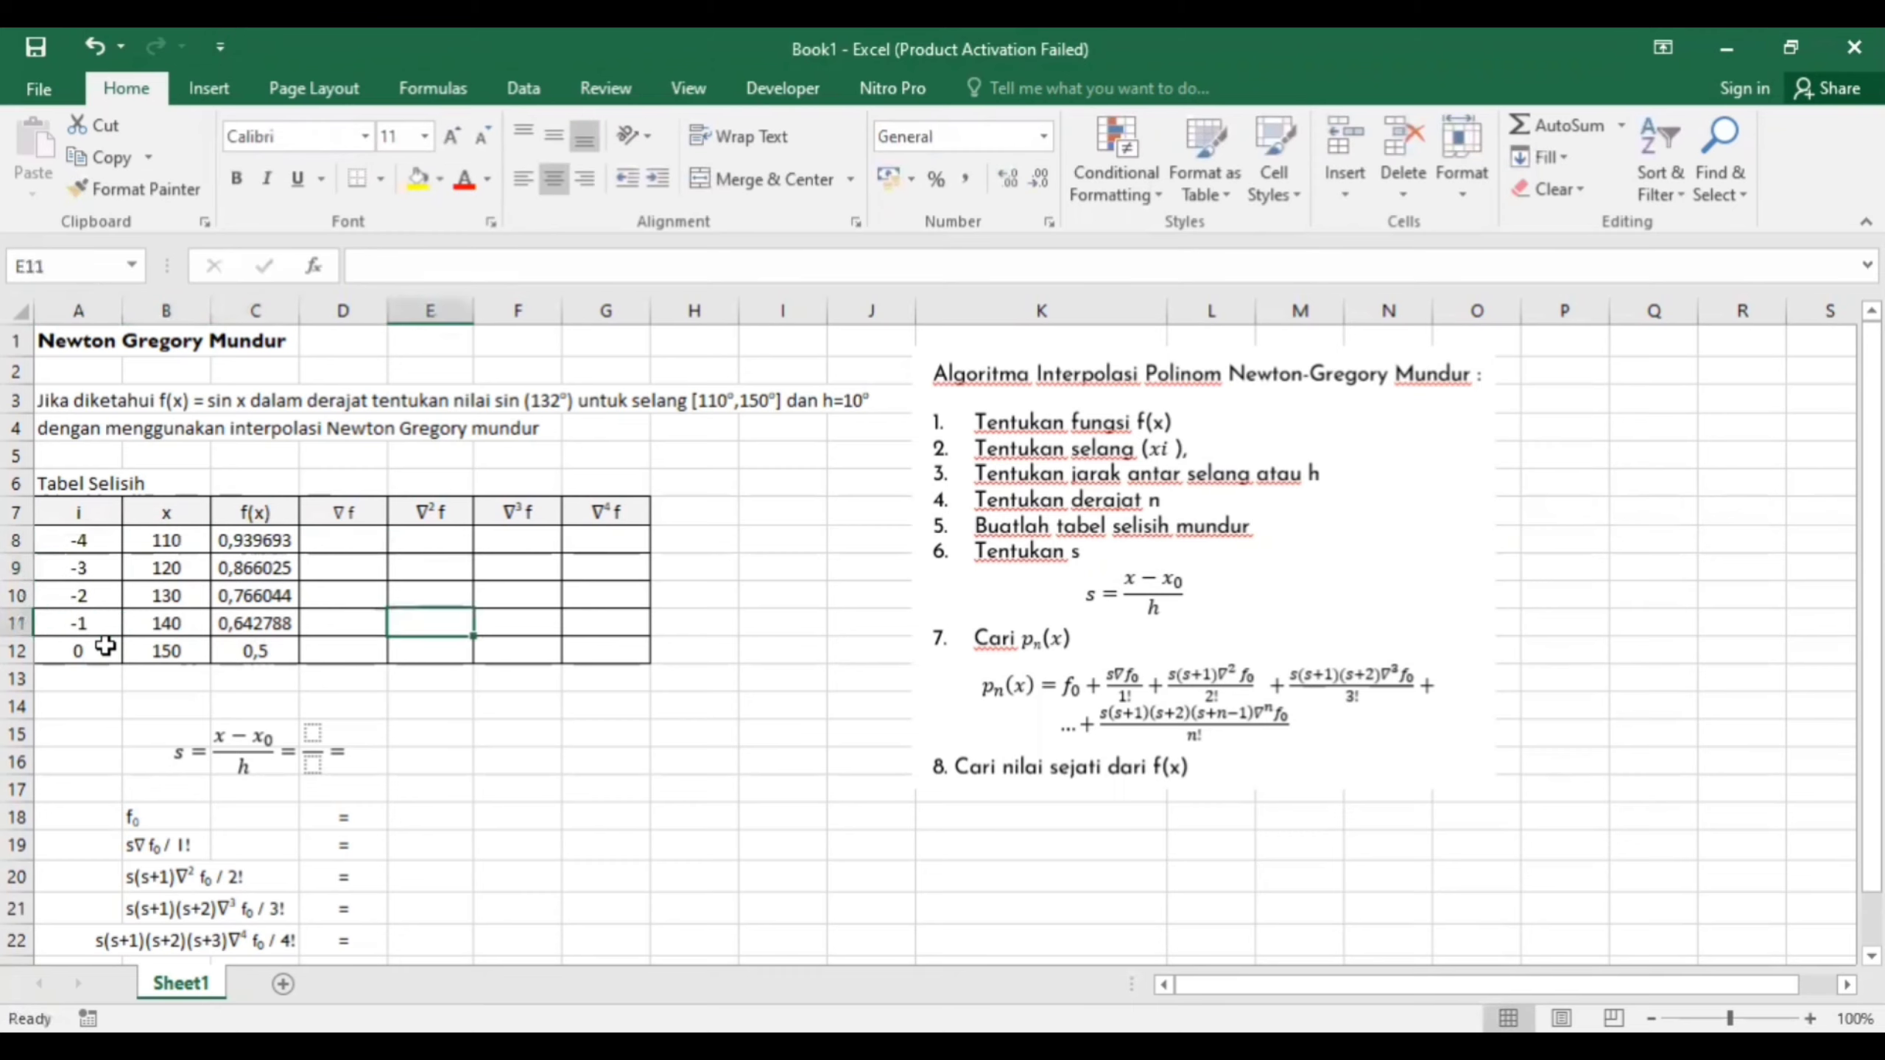
key(Left)
key(Down)
text(=)
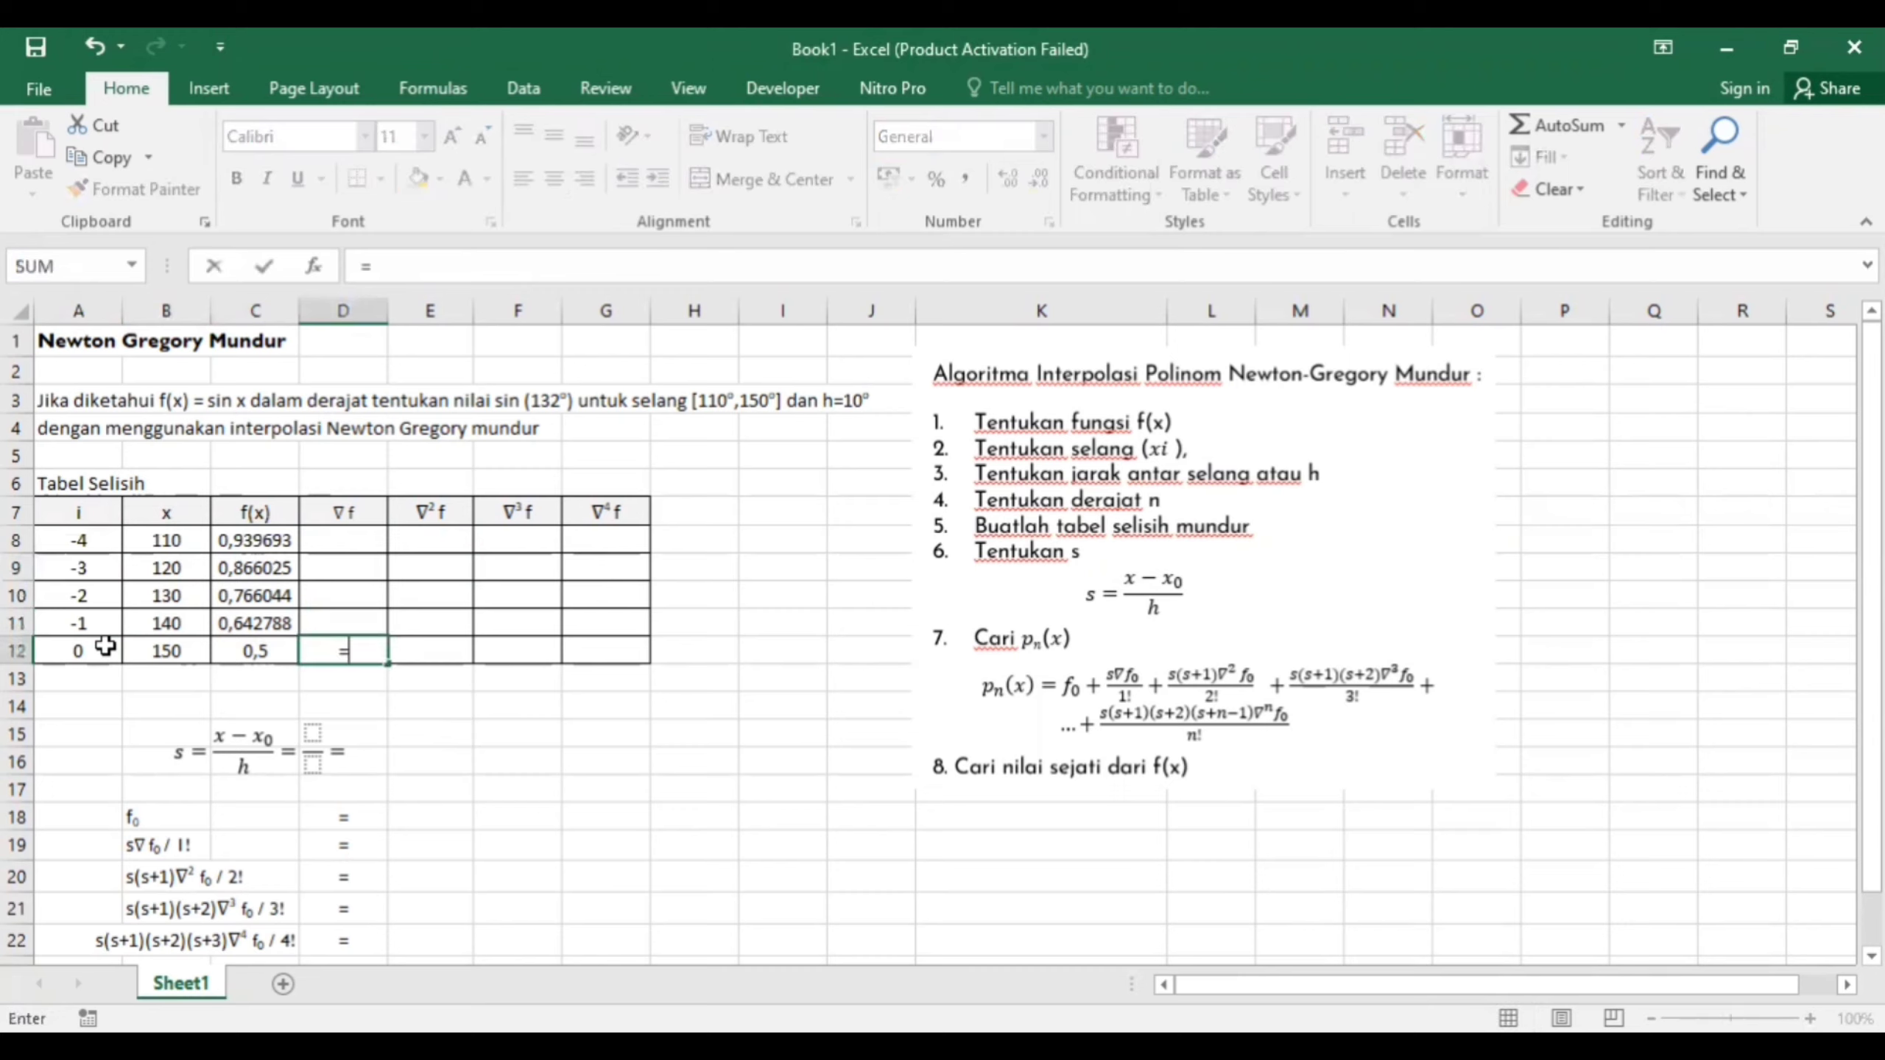
key(Left)
text(-)
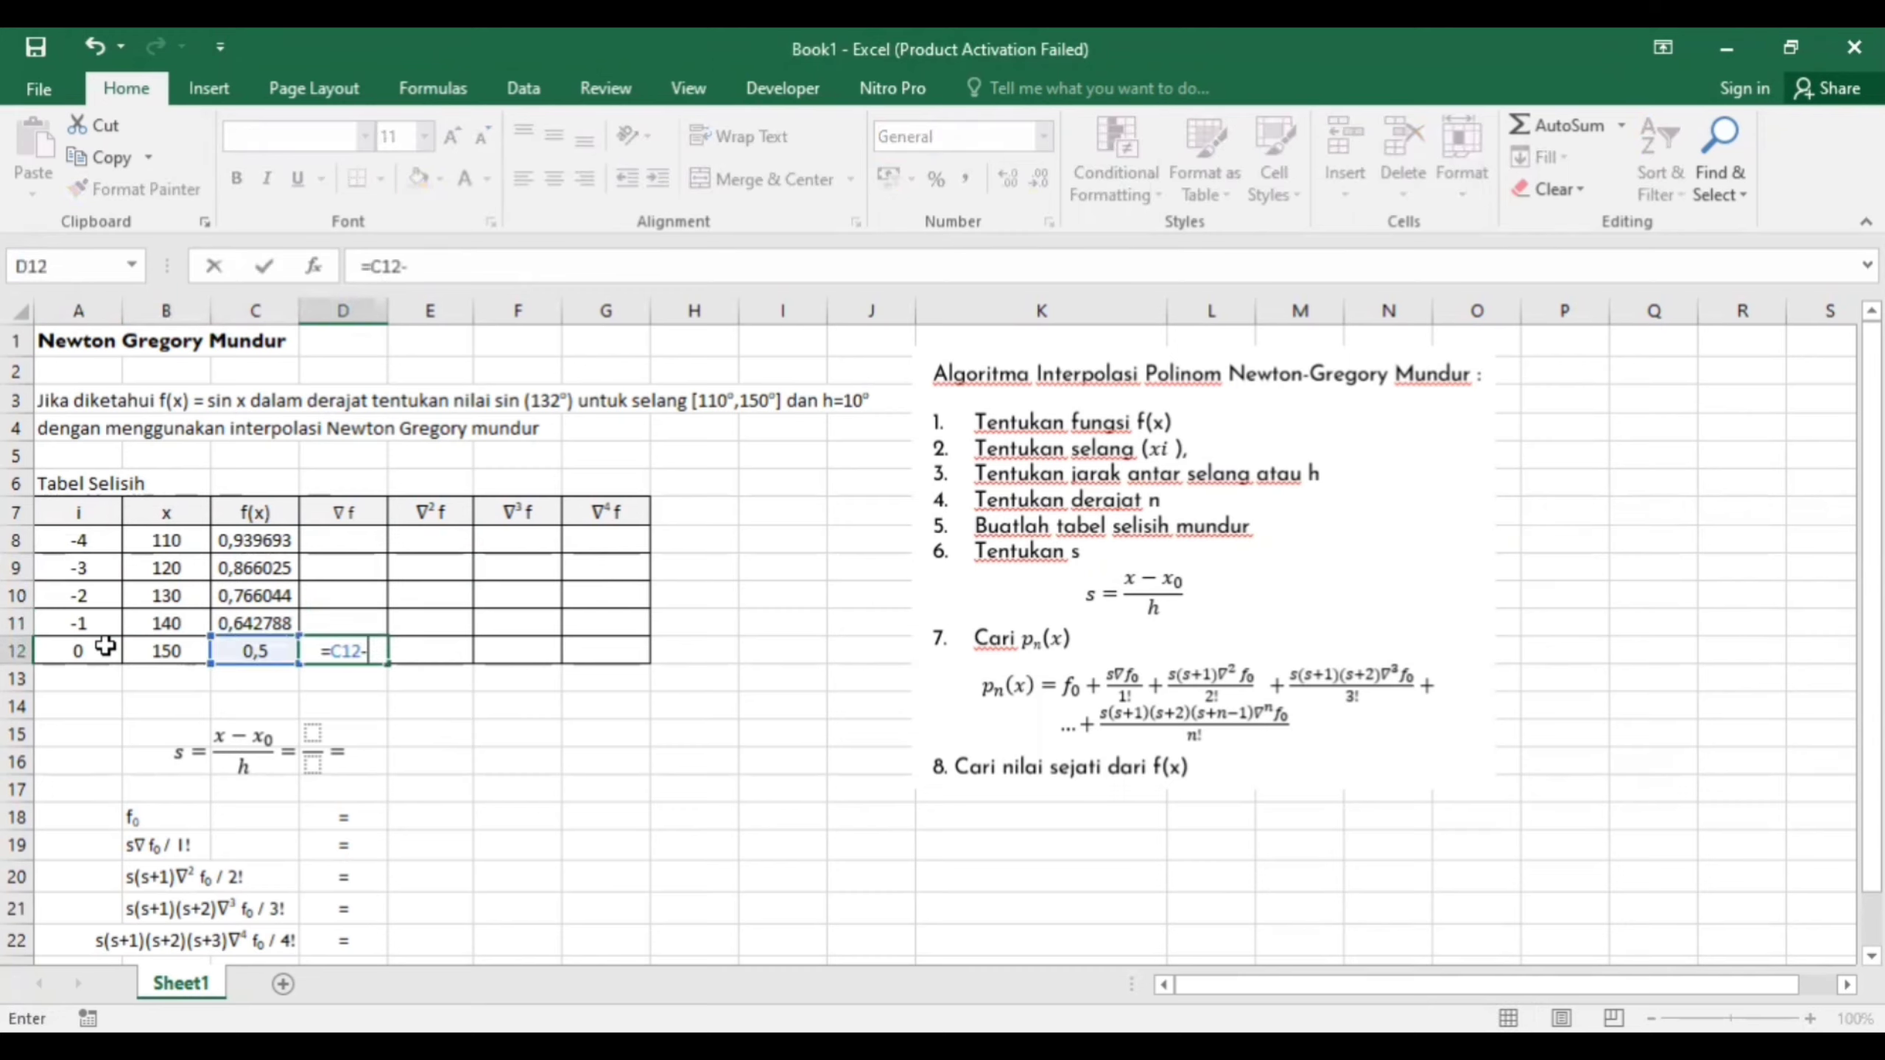
key(Left)
key(Up)
key(Return)
Enter =C11-C10 in D11 and fill the ∇f formula up to D9
key(Up)
key(Up)
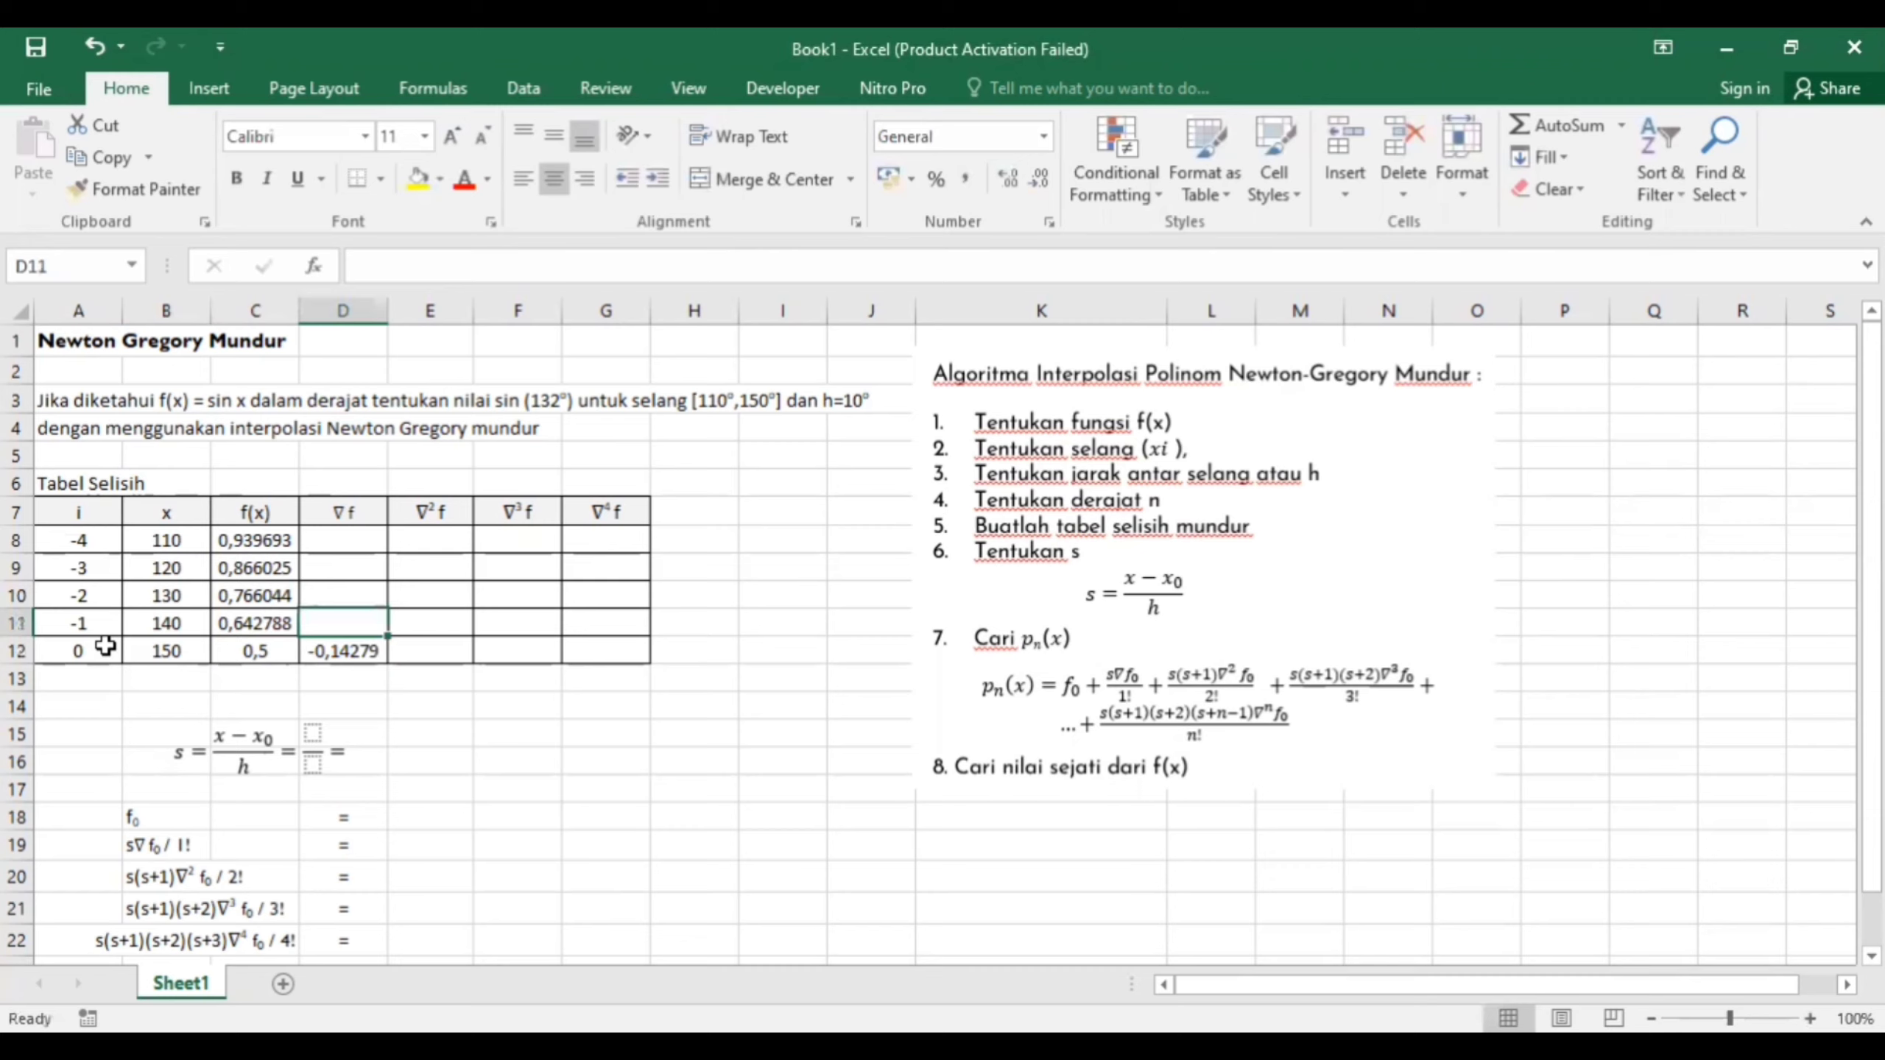
text(=)
key(Left)
text(-)
key(Left)
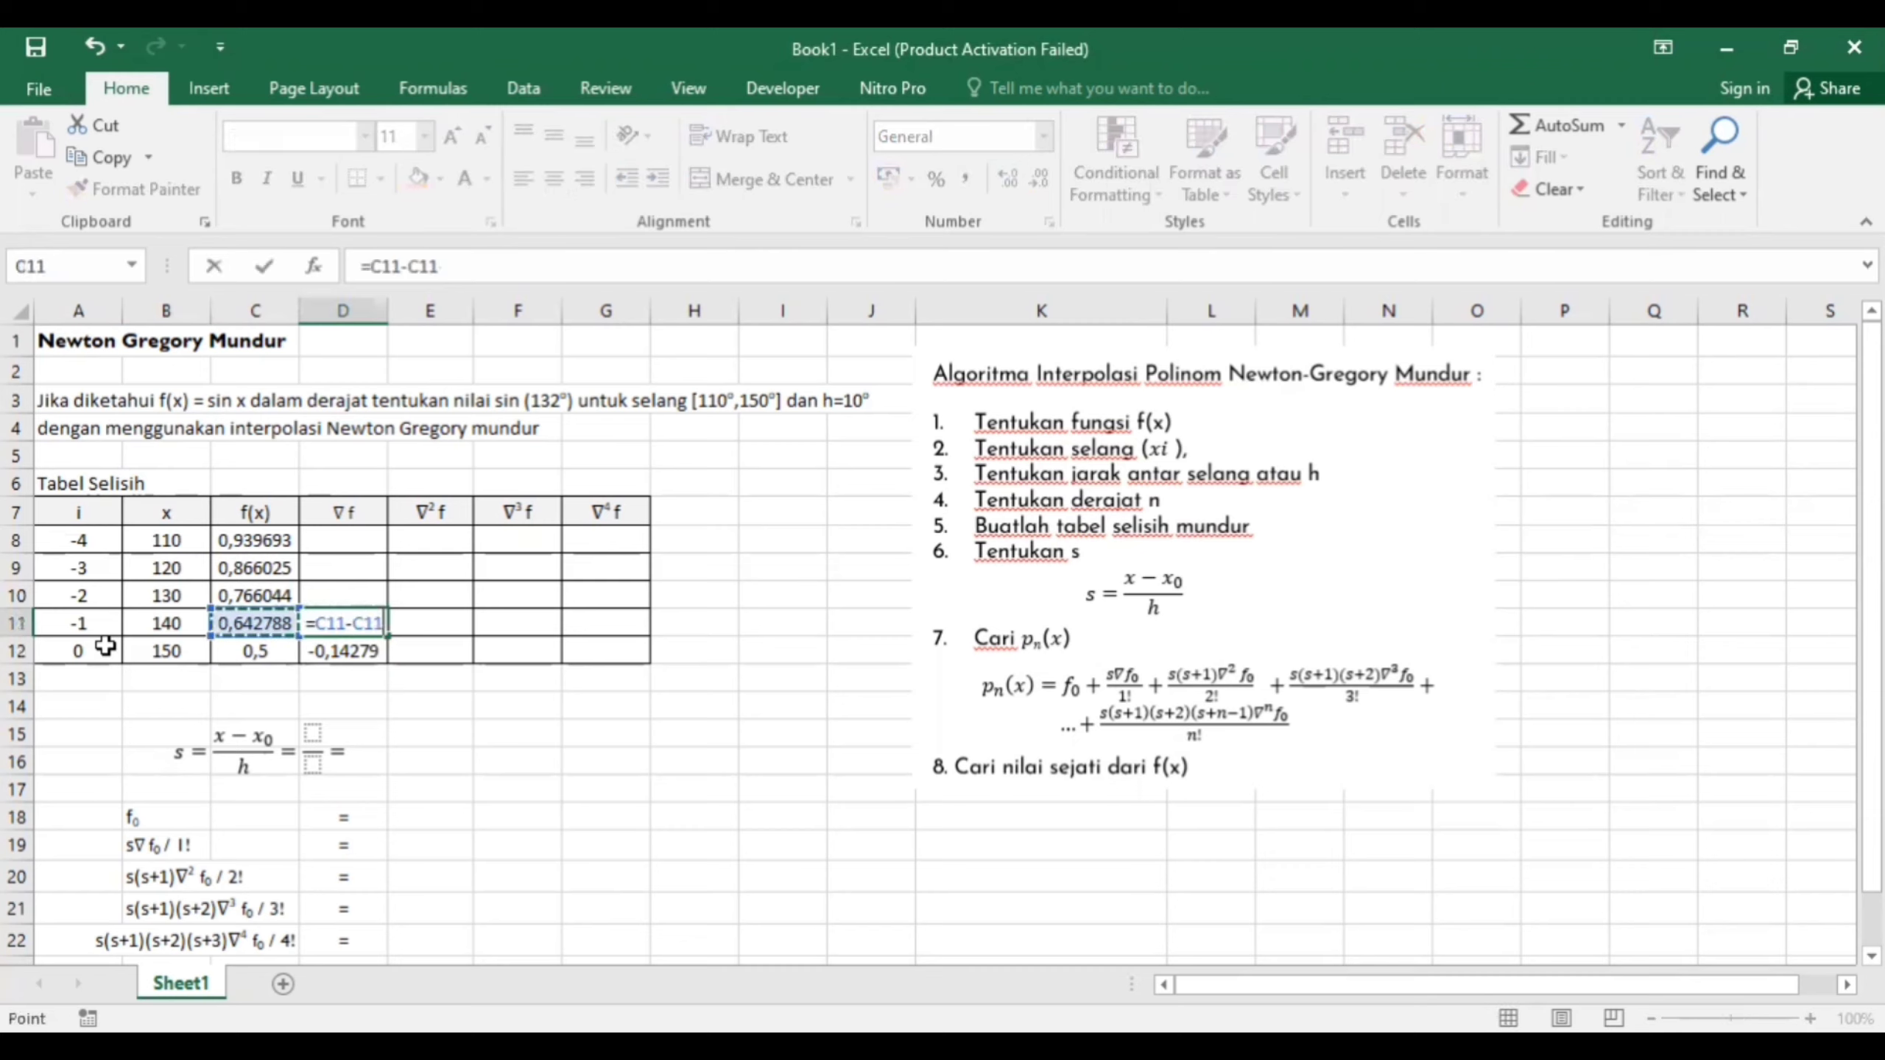
key(Up)
key(Return)
click(371, 625)
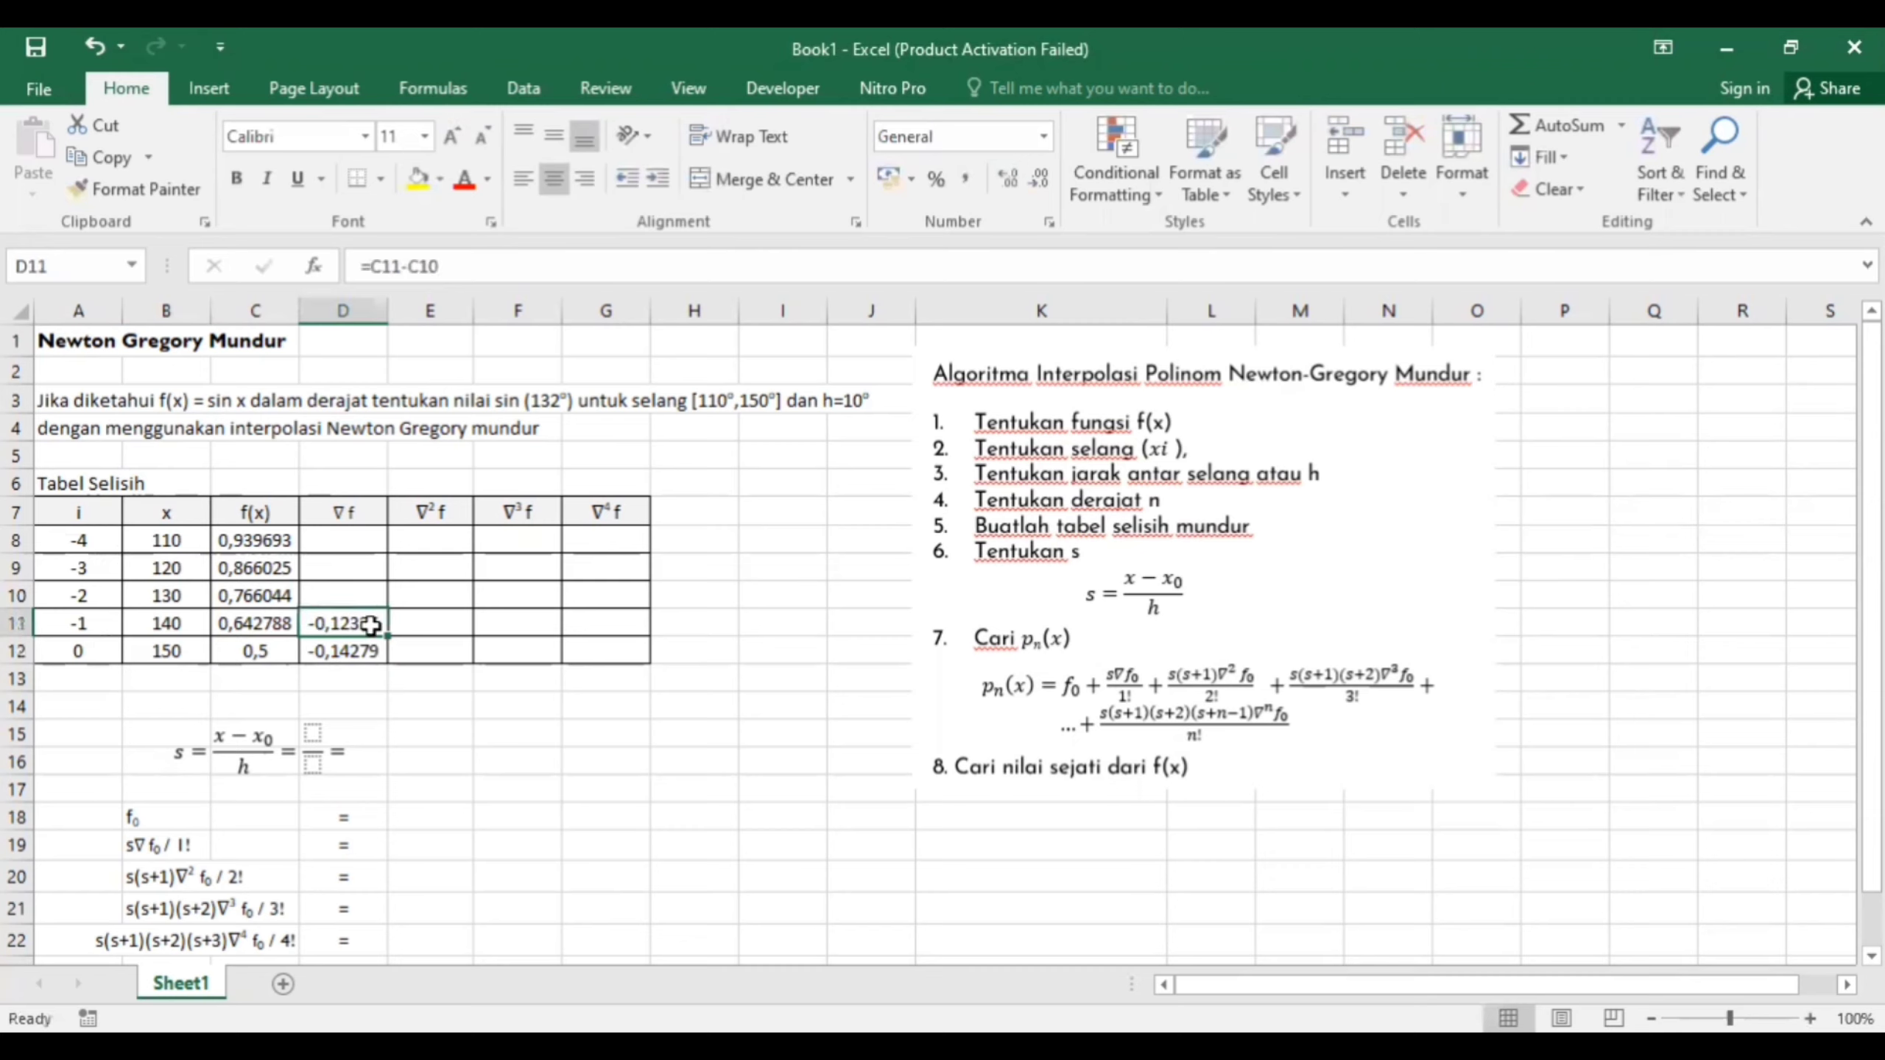
drag(387, 637, 378, 560)
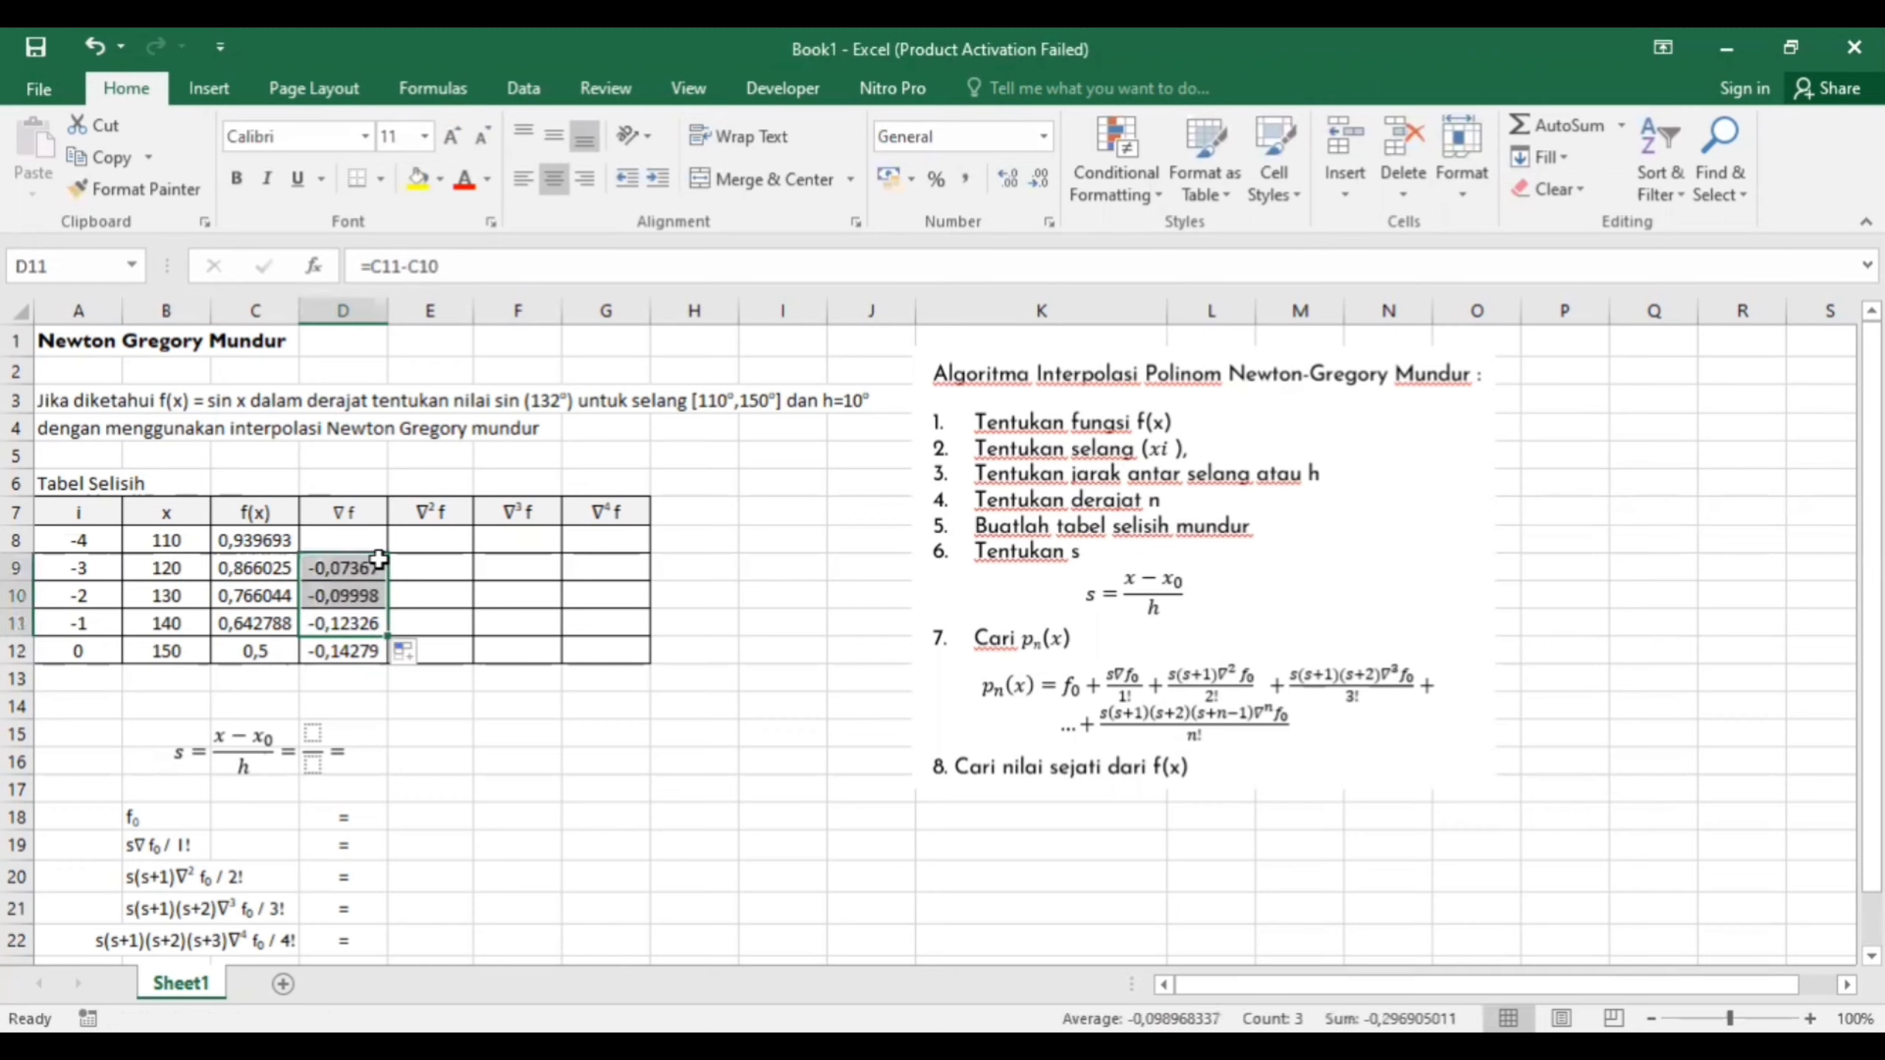
Calculate the second difference ∇²f in E12 with =D12-D11 and fill it up to E10
click(453, 646)
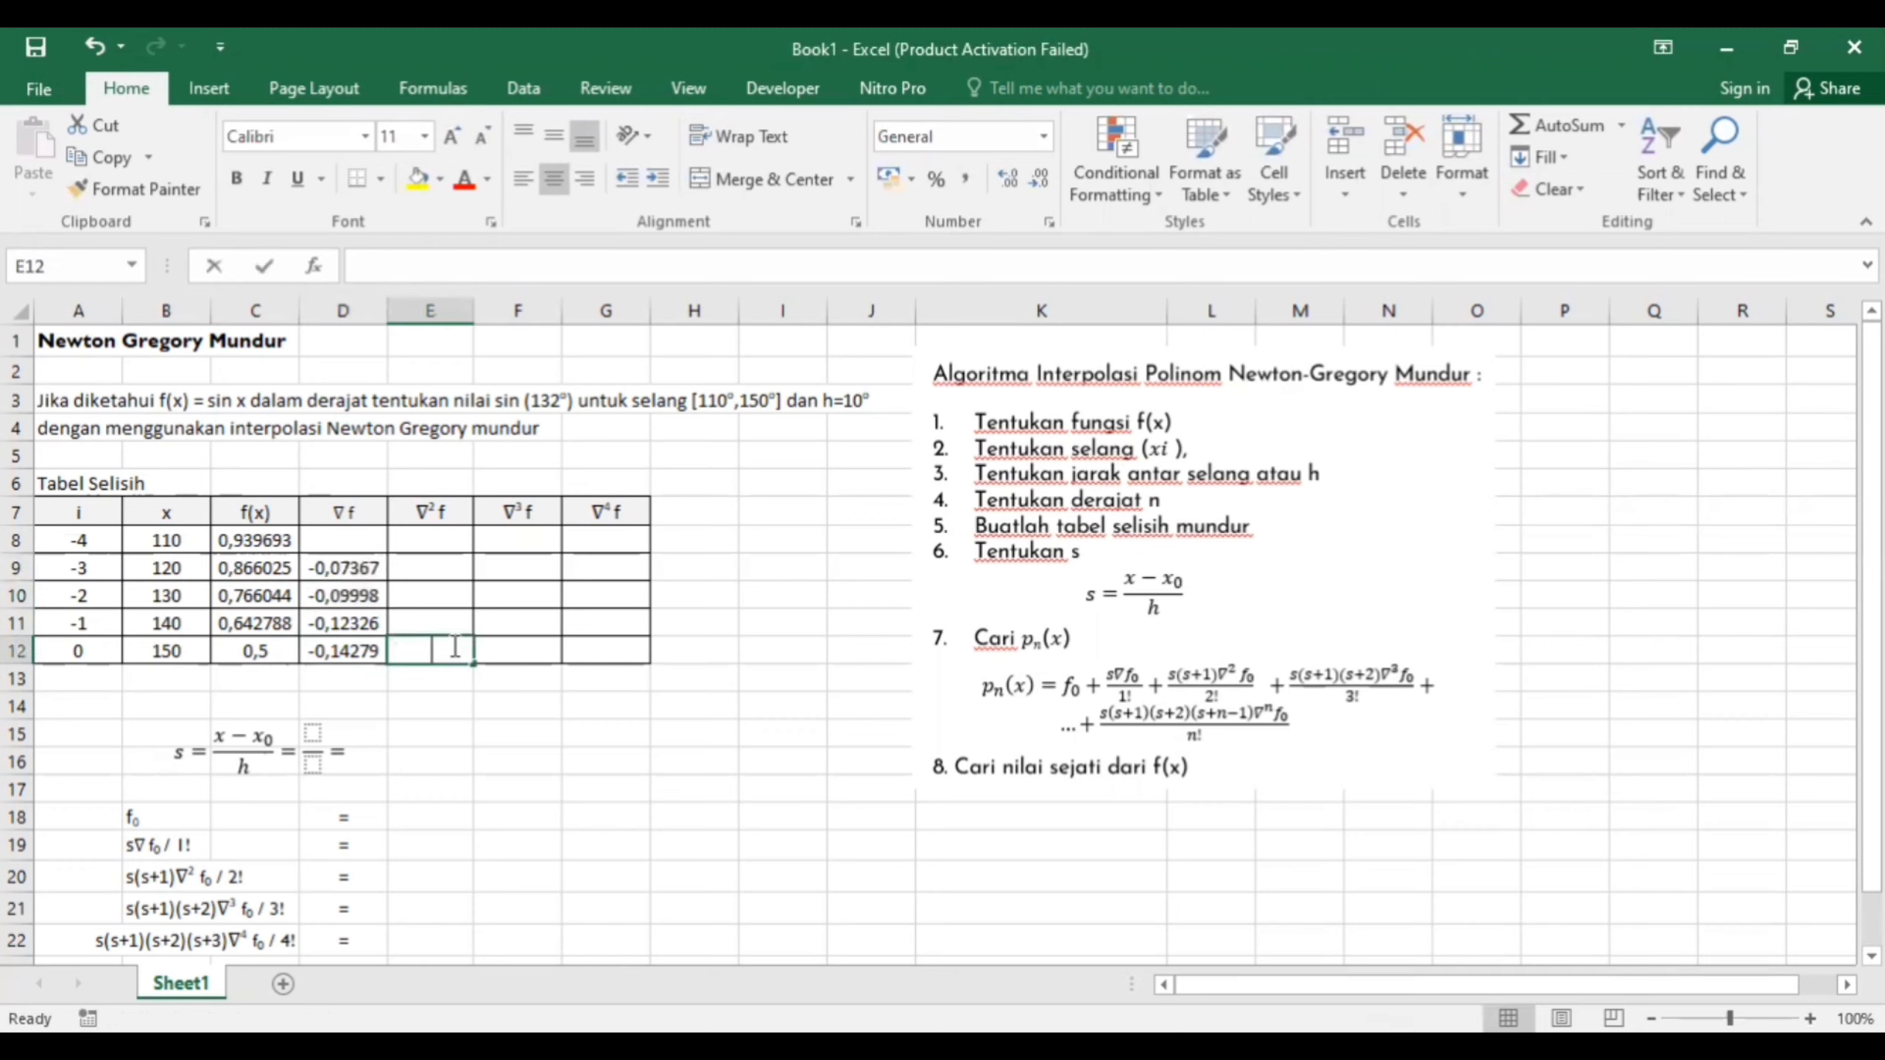
text(=)
key(Left)
text(-)
key(Up)
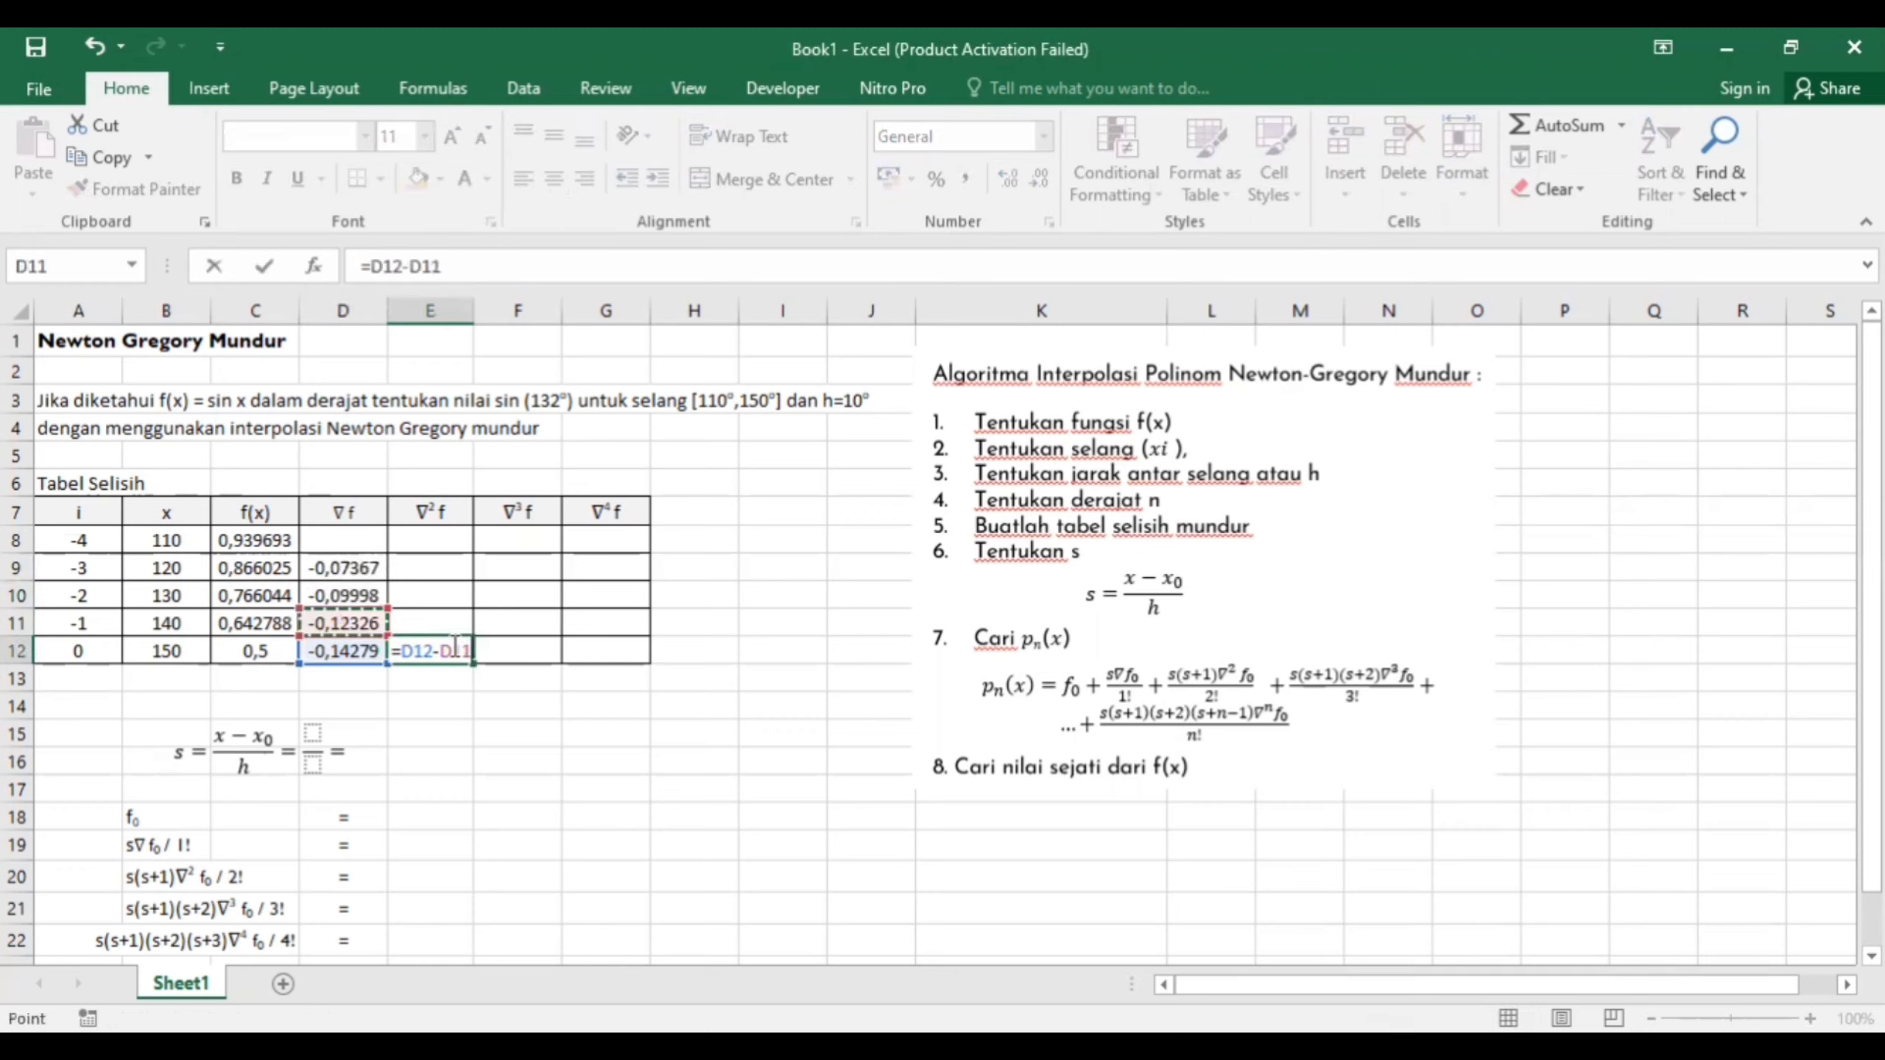
key(Return)
click(449, 647)
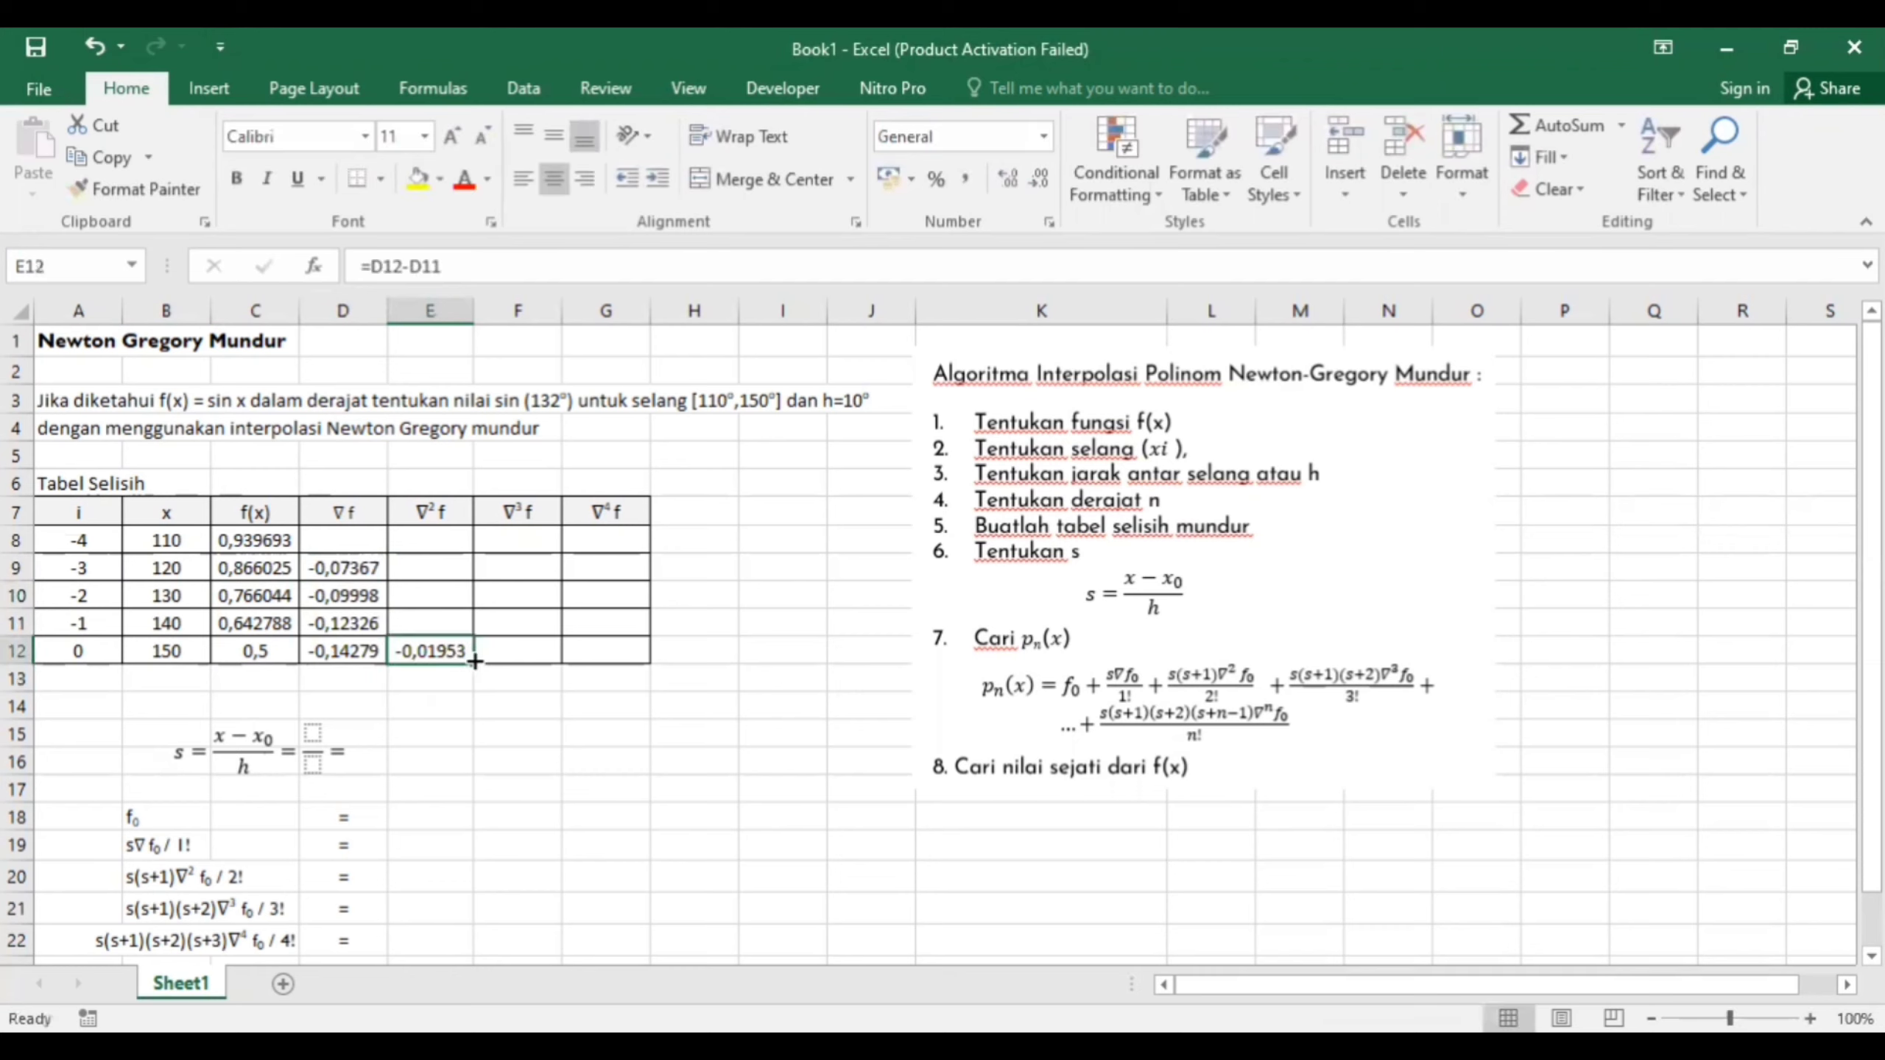
drag(473, 664, 468, 587)
Calculate the third difference ∇³f in F12 with =E12-E11 and fill it up to F11
click(519, 648)
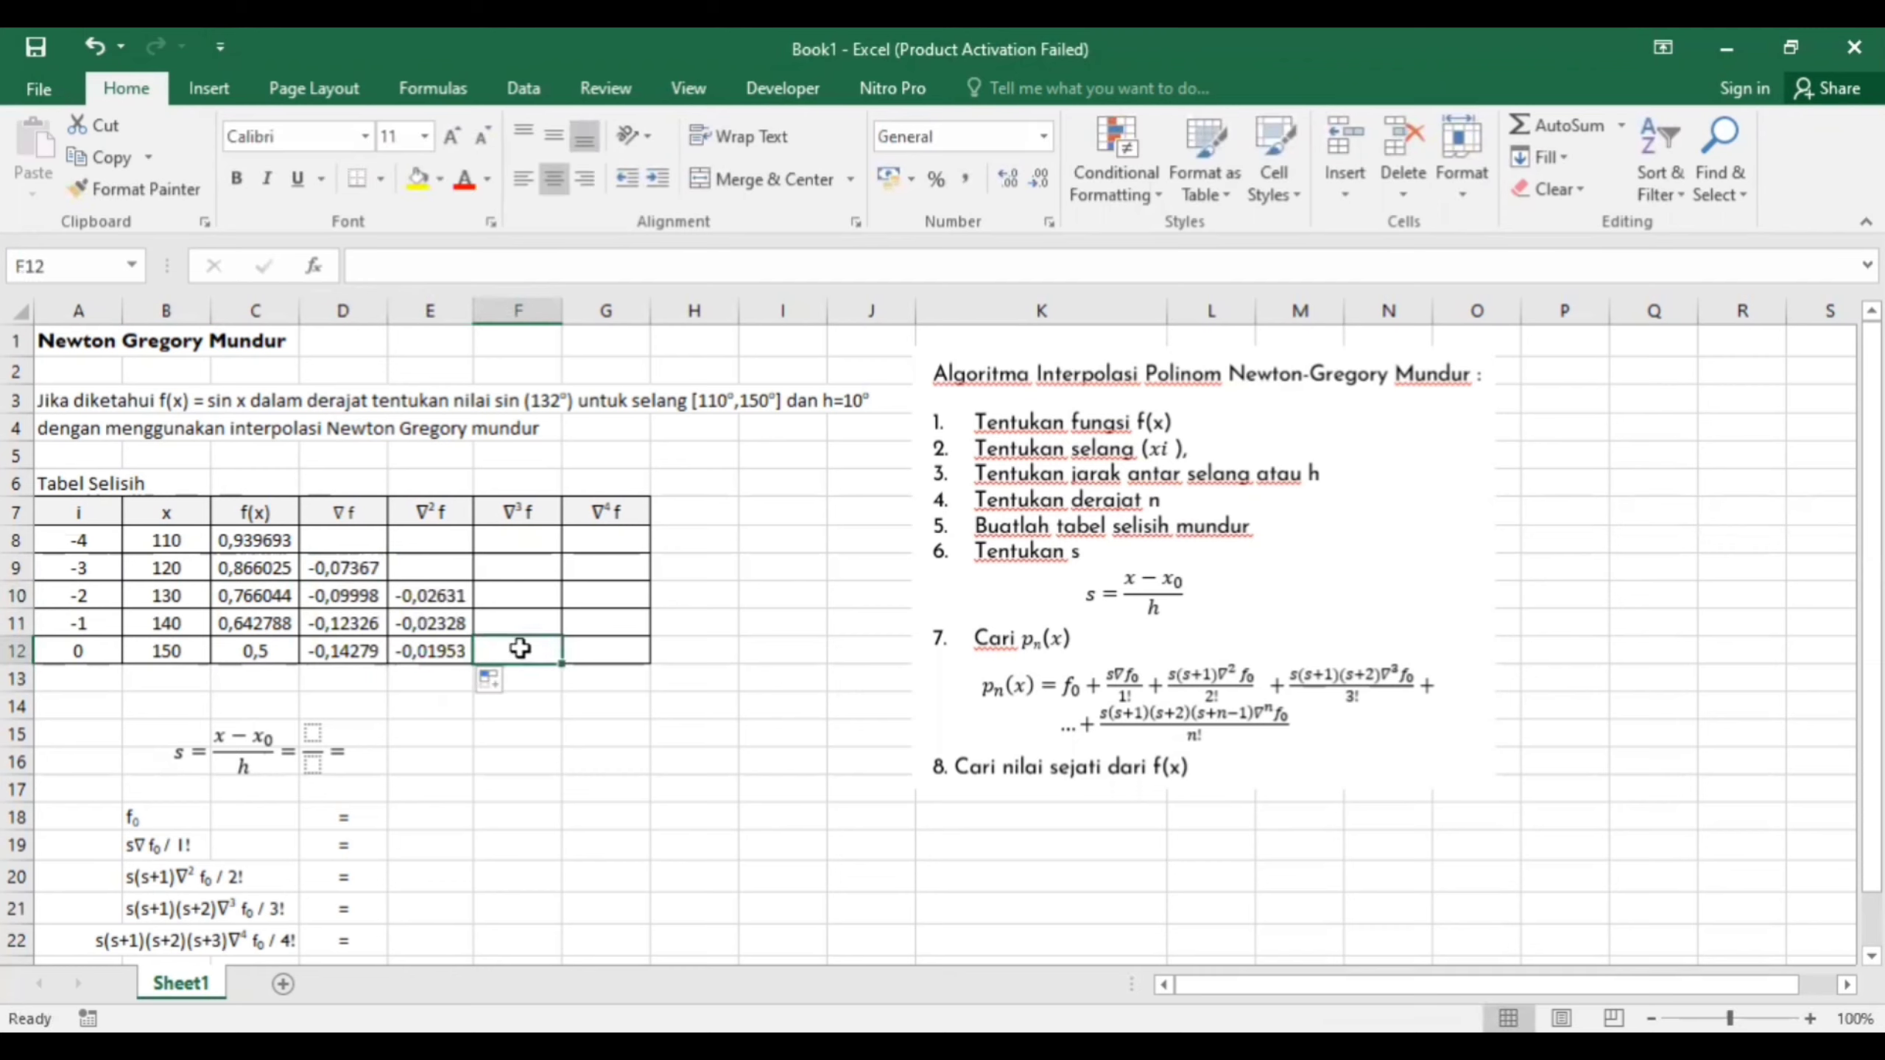
text(=)
key(Left)
text(-)
key(Up)
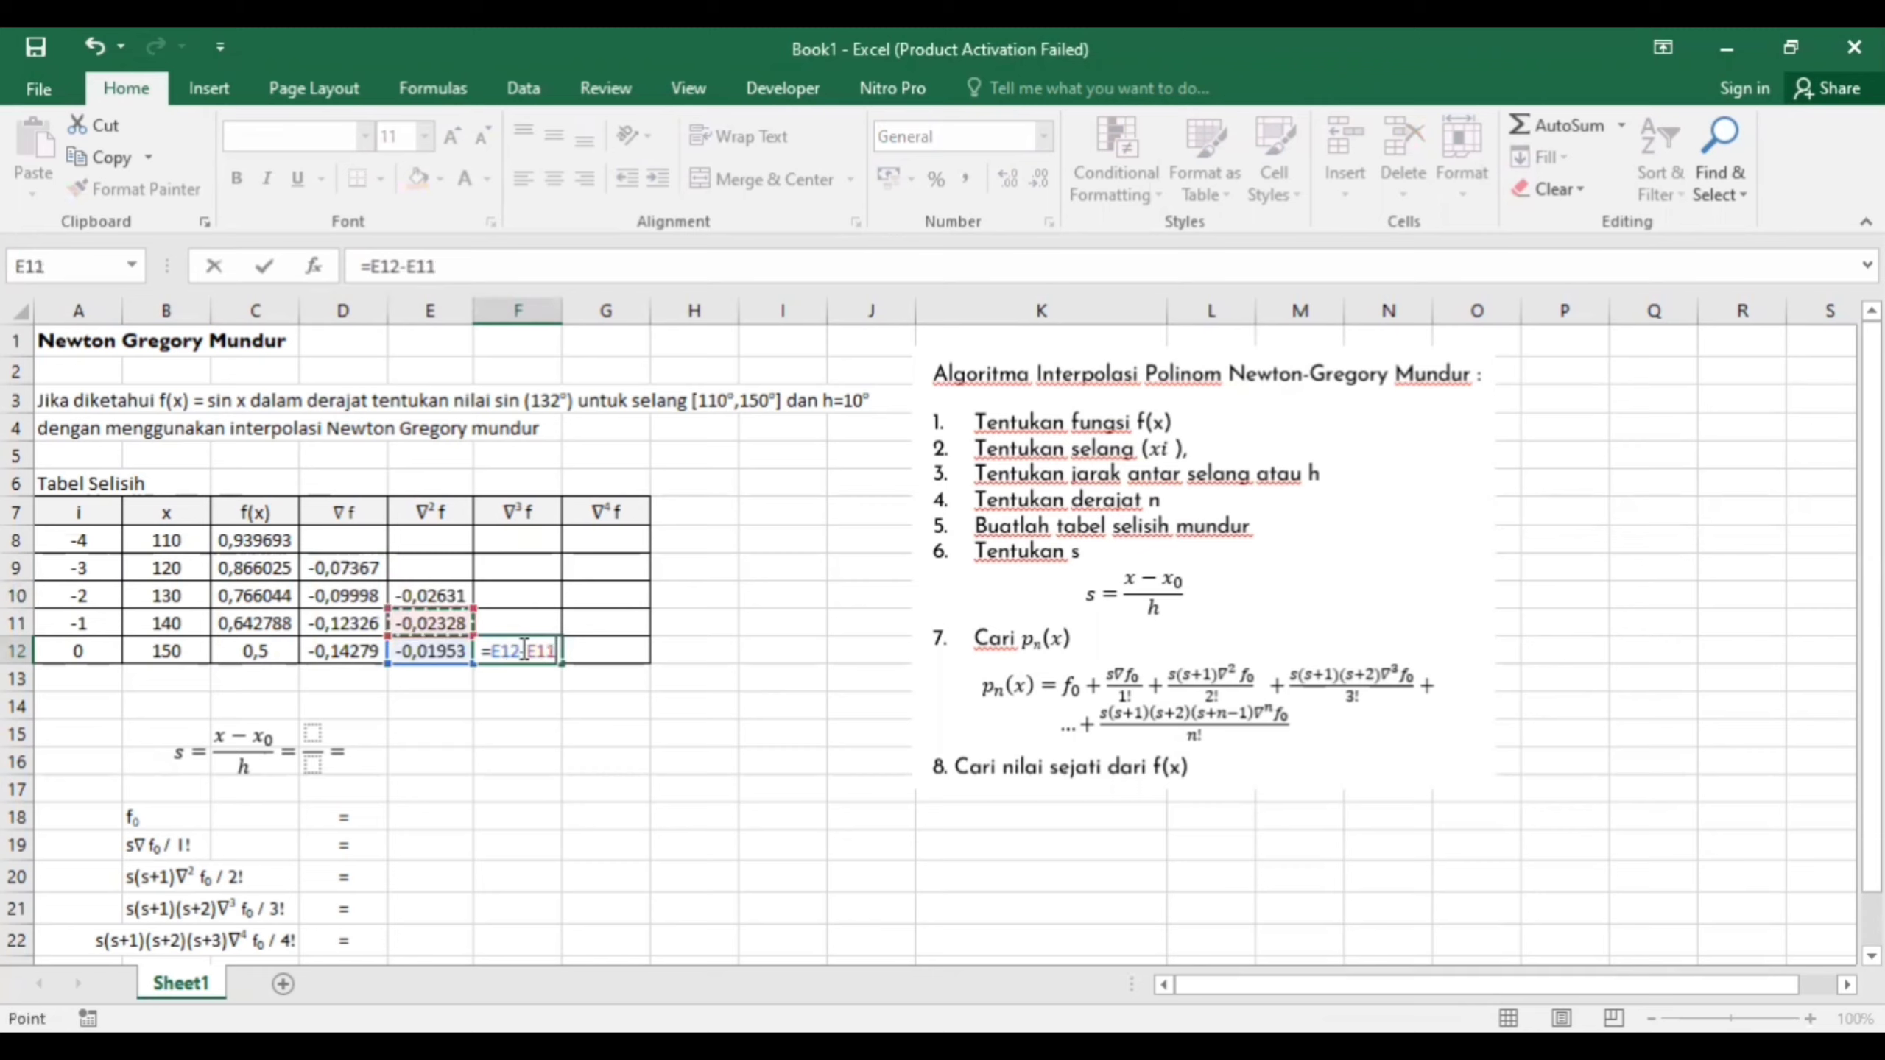
key(Return)
click(520, 647)
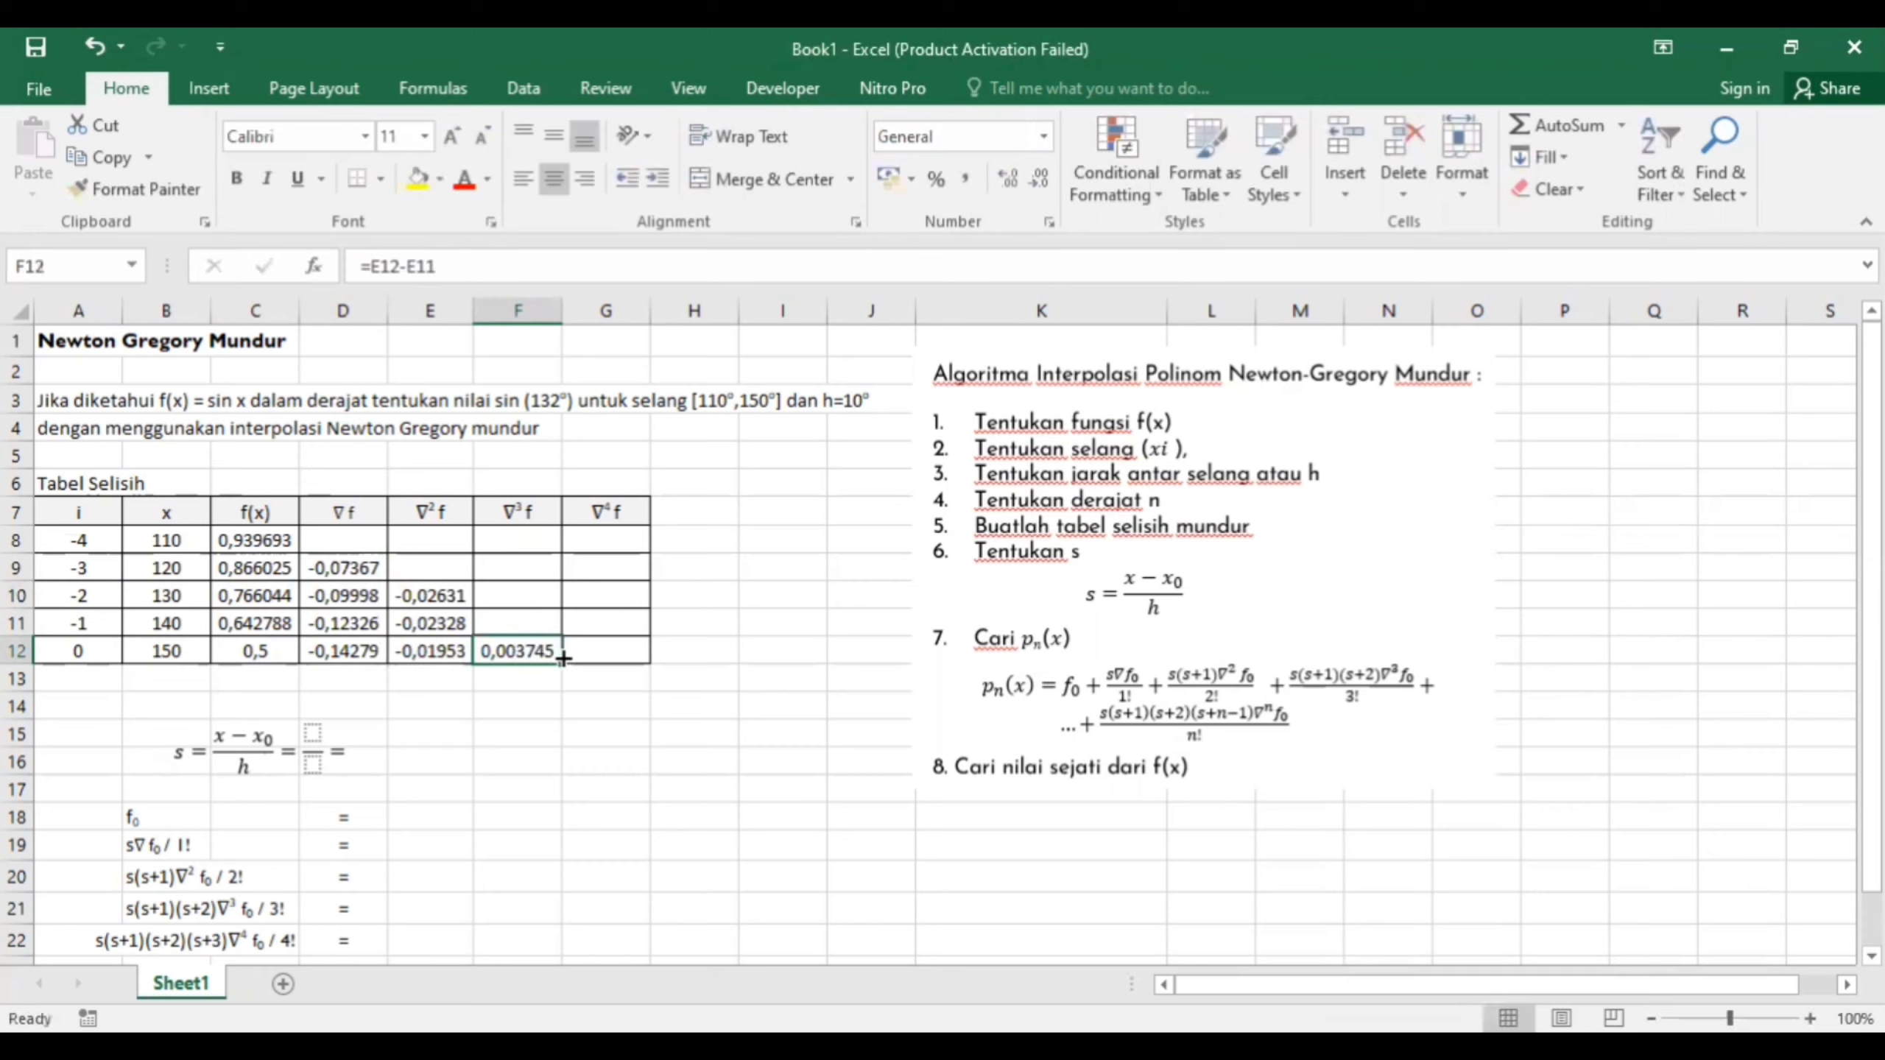
drag(561, 664, 551, 615)
Calculate the fourth difference ∇⁴f in G12 with =F12-F11
click(610, 651)
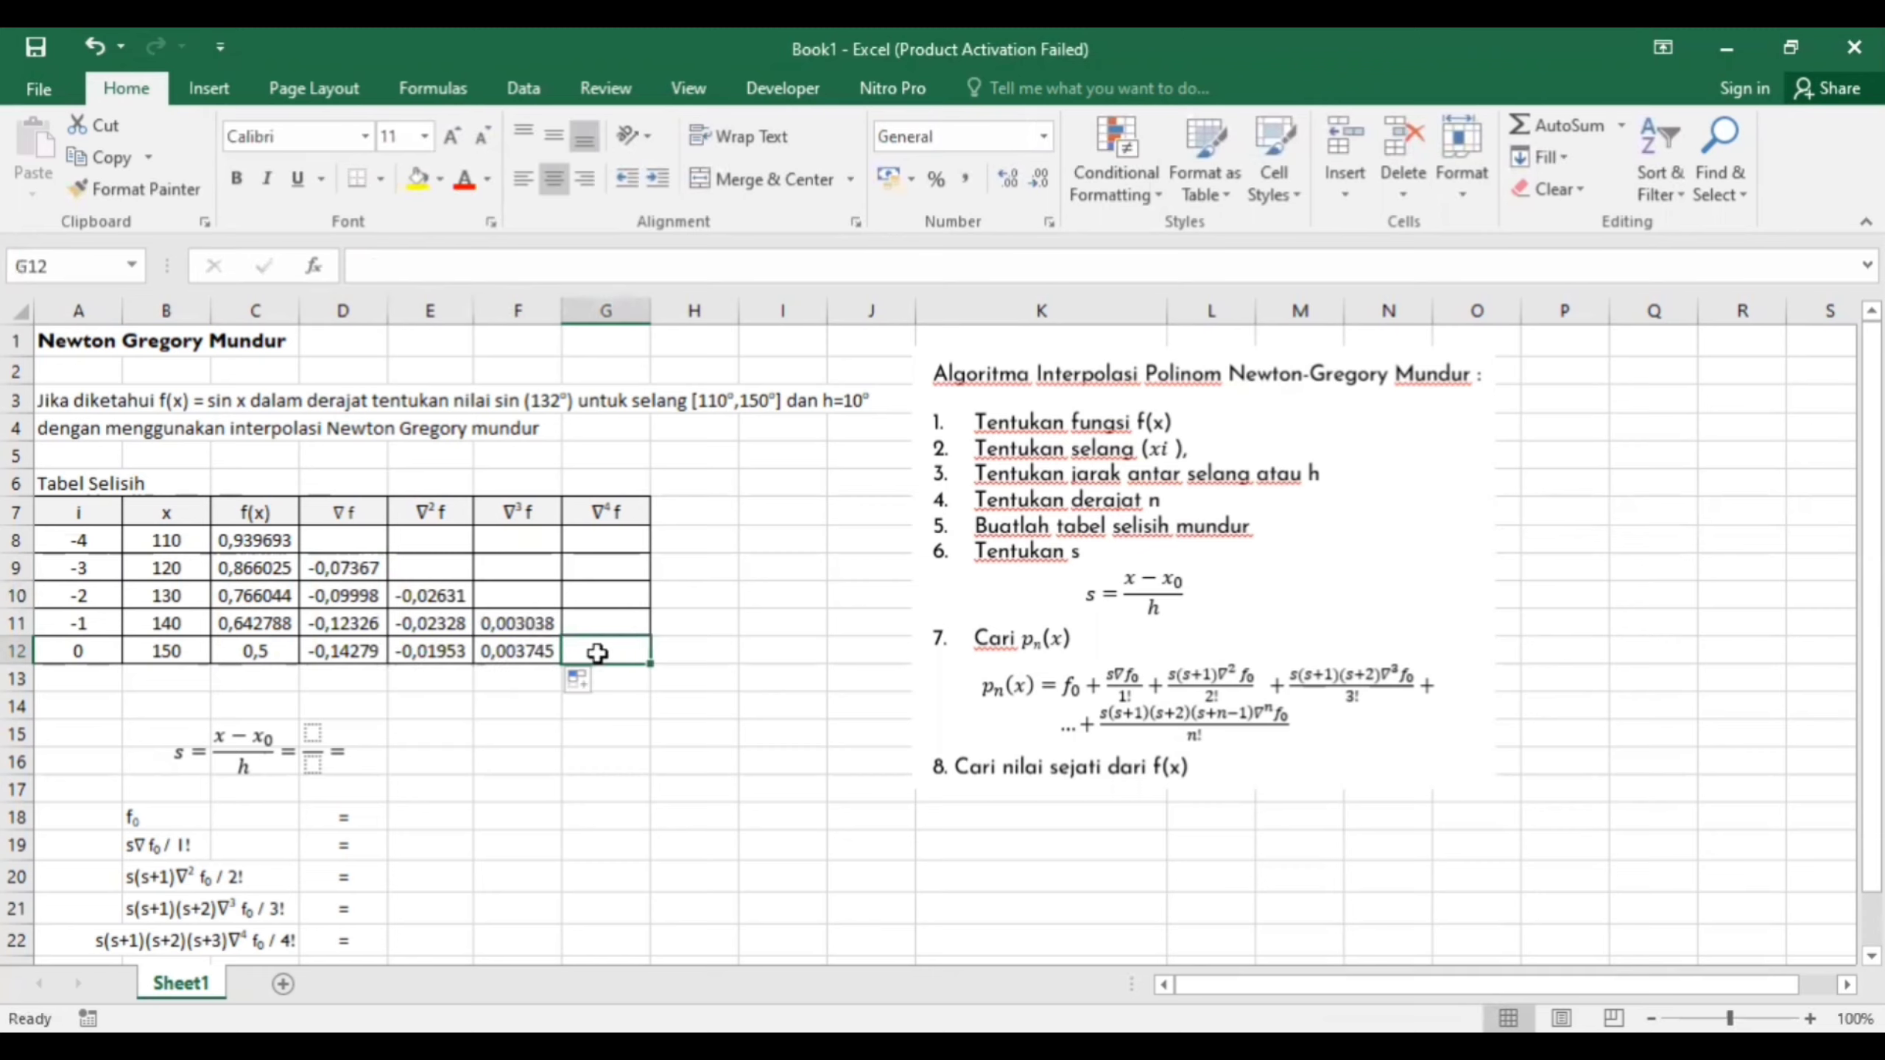
text(=)
key(Left)
text(-)
key(Up)
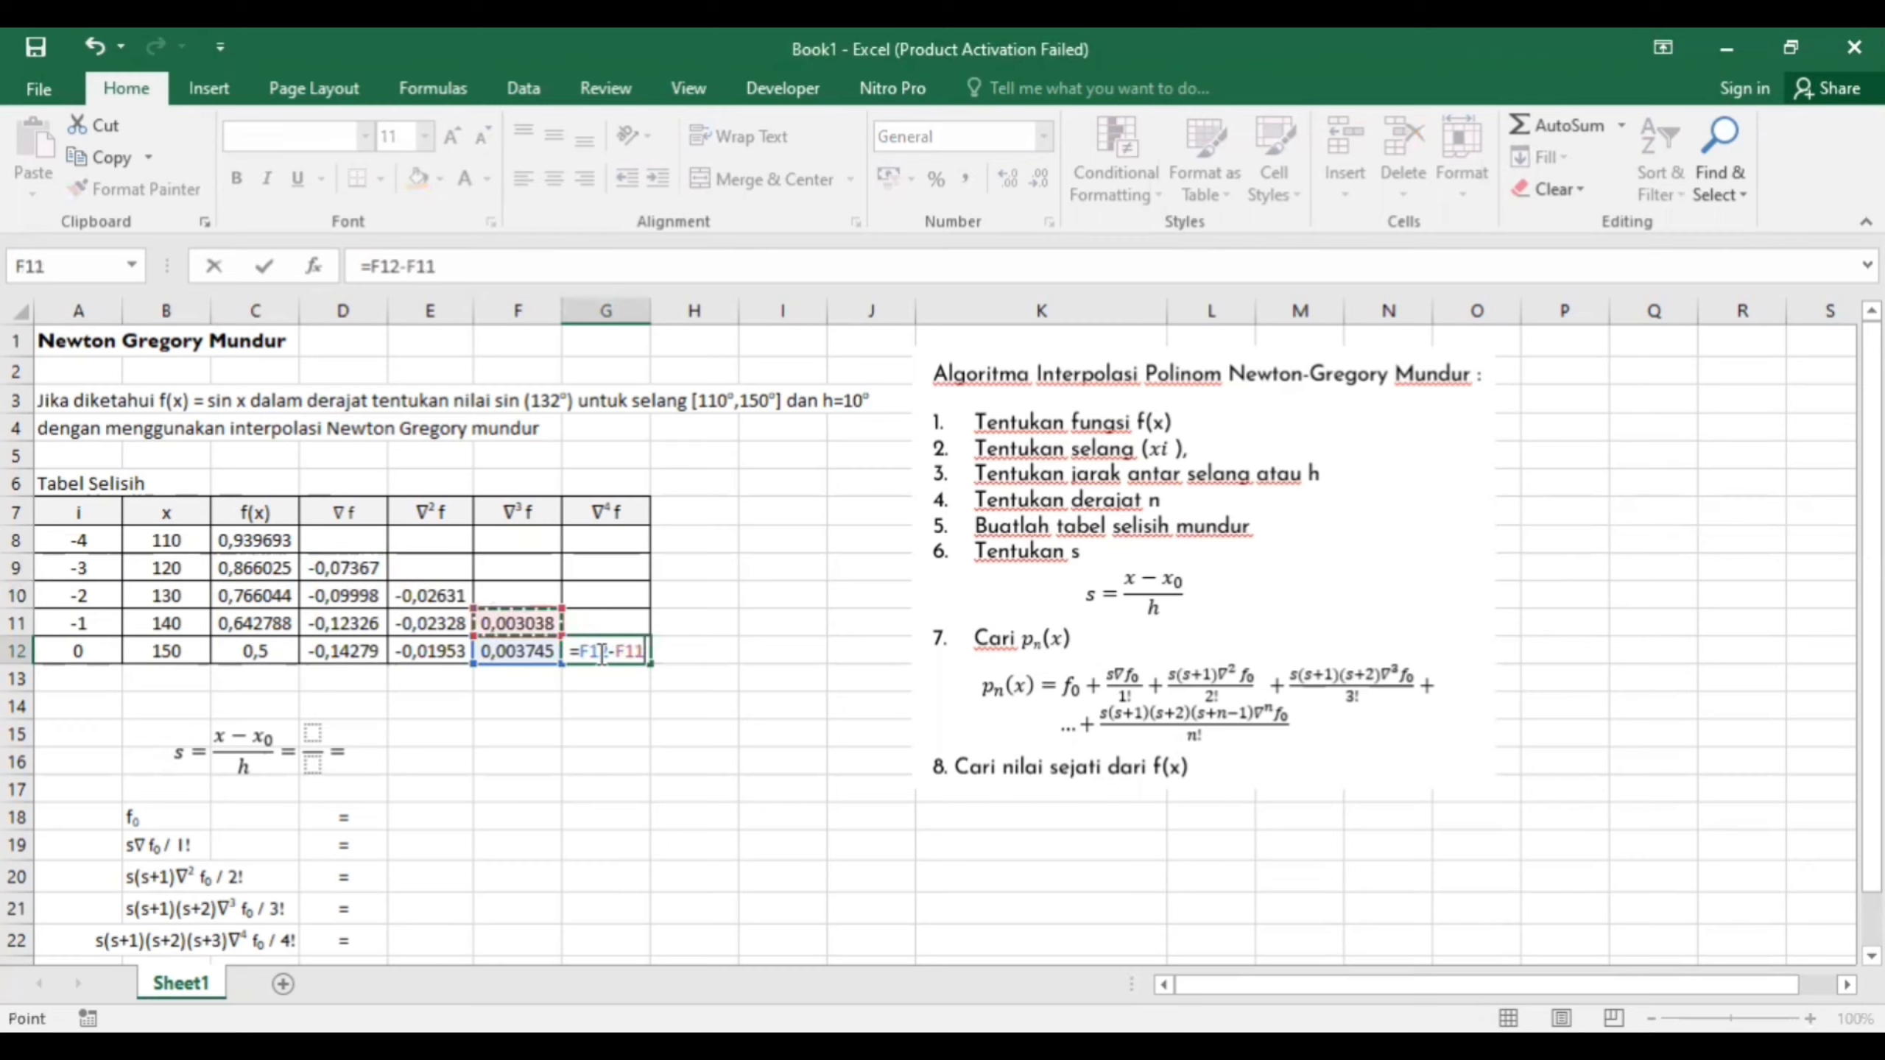
key(Return)
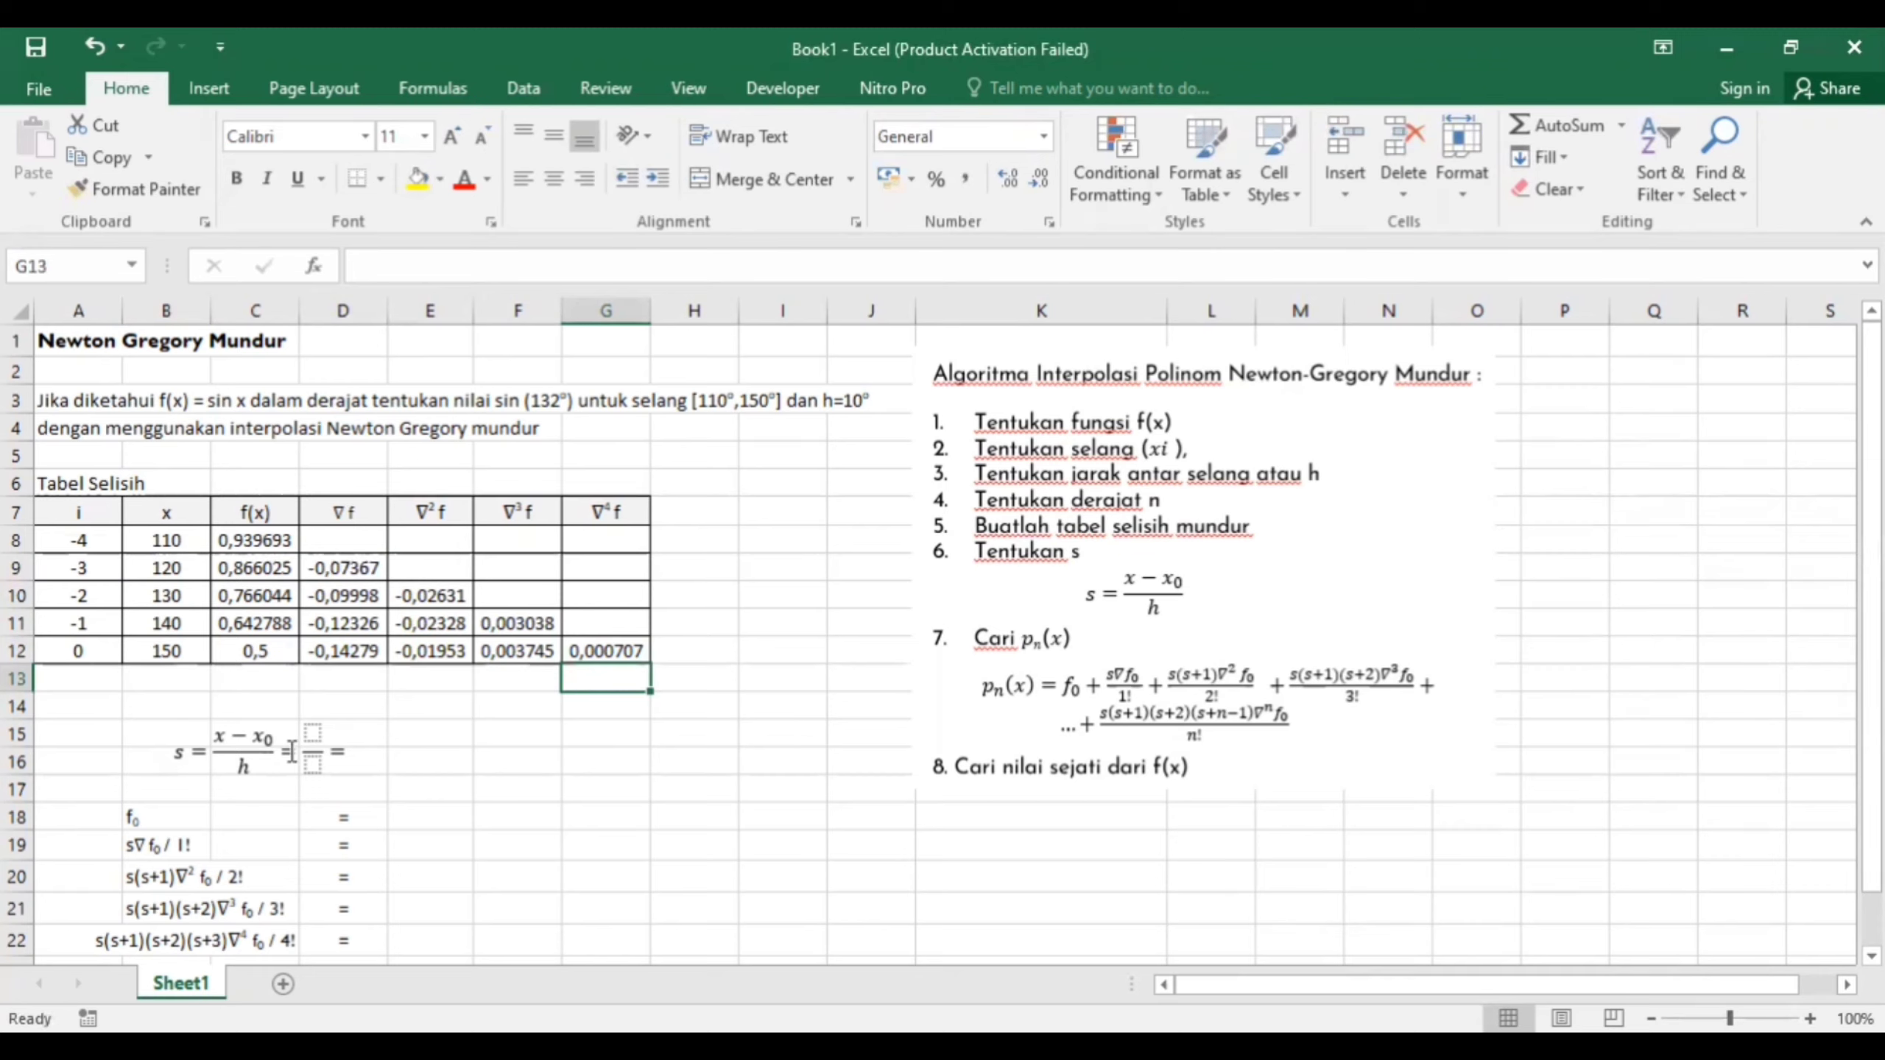
Complete the empty fraction in the s equation with 132-150 as numerator and 10 as denominator
click(312, 731)
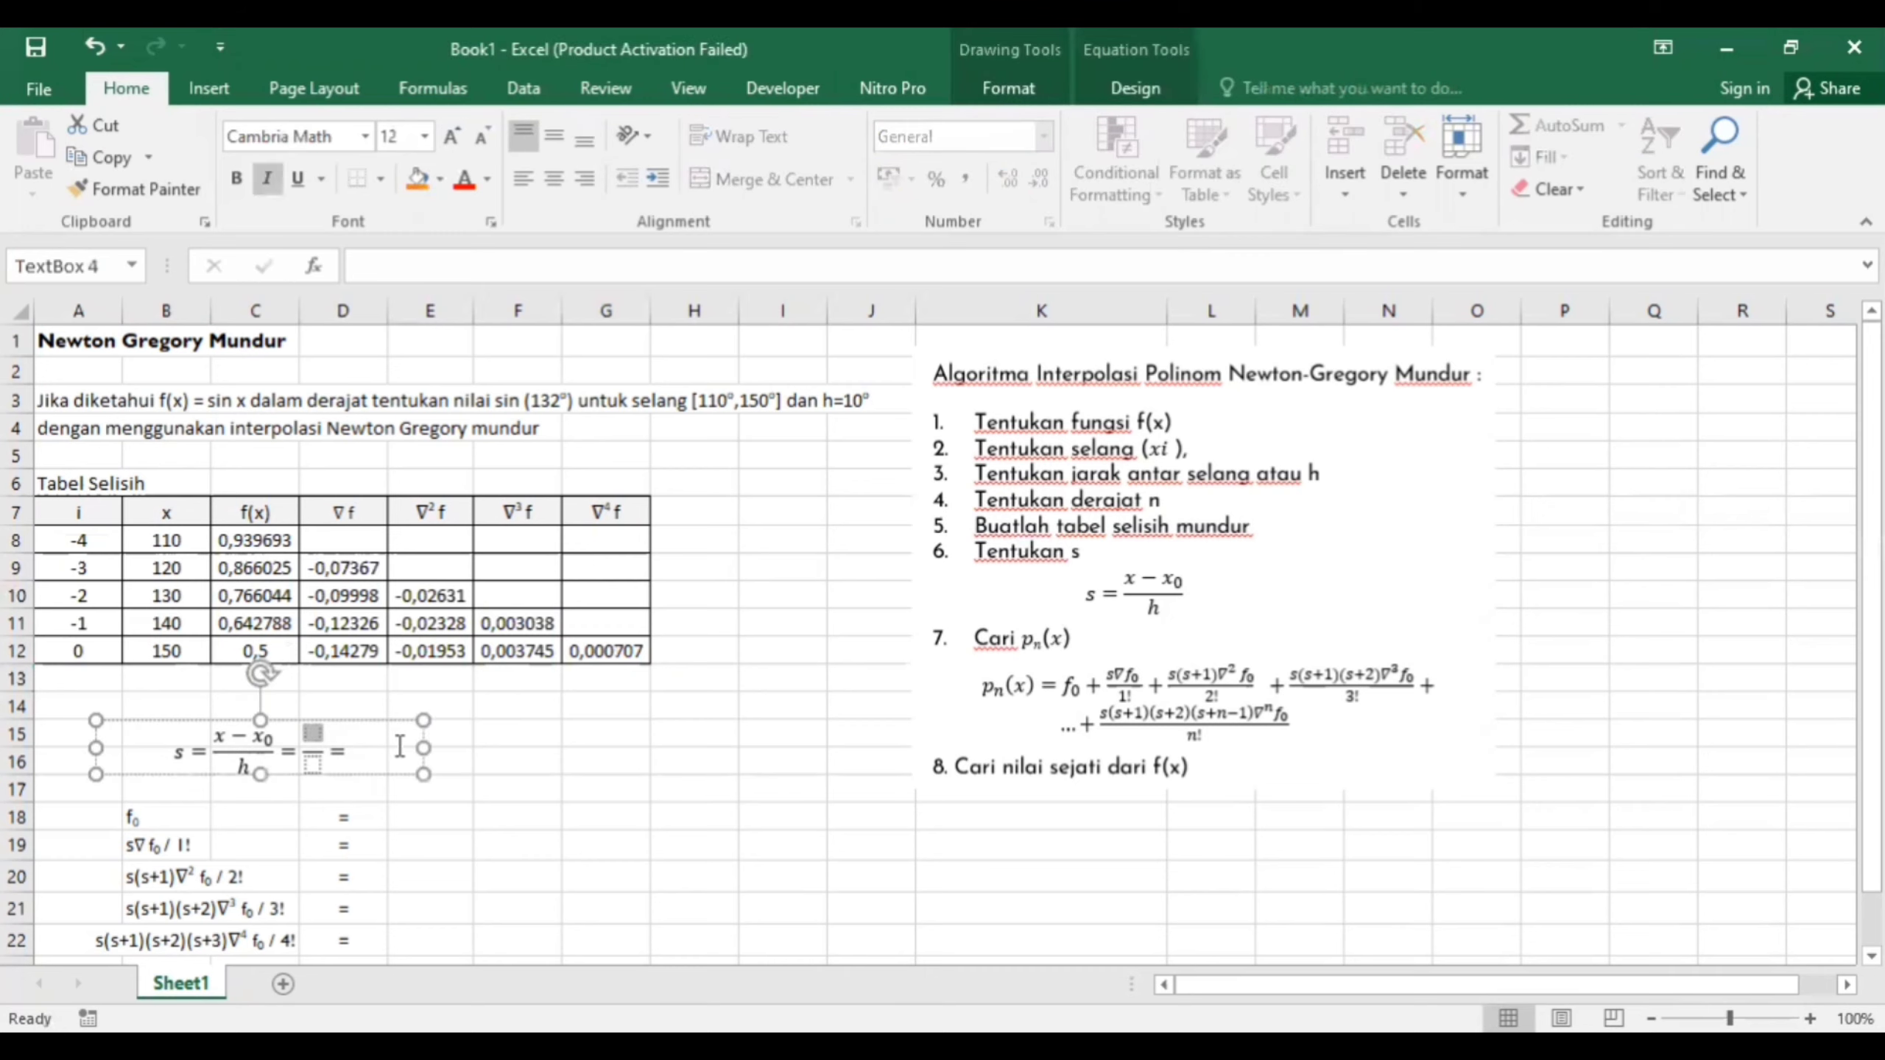
text(132-)
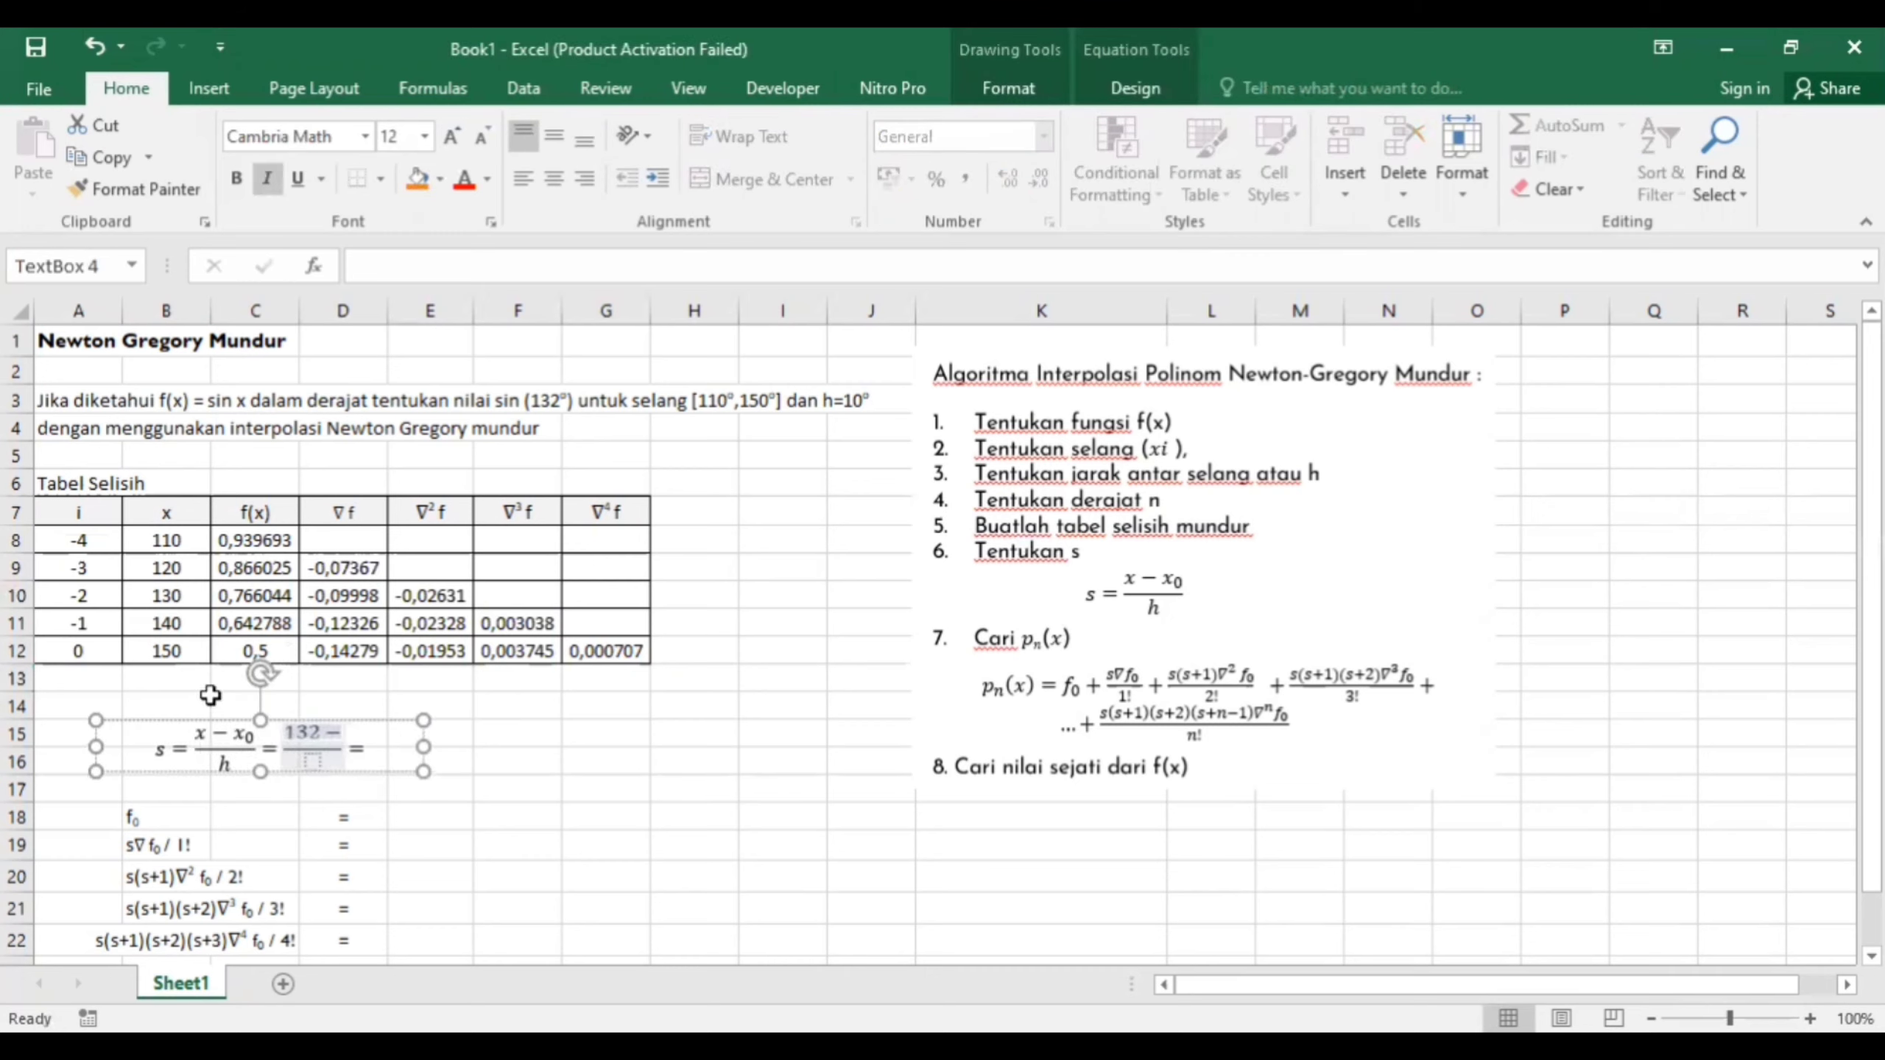
text(150)
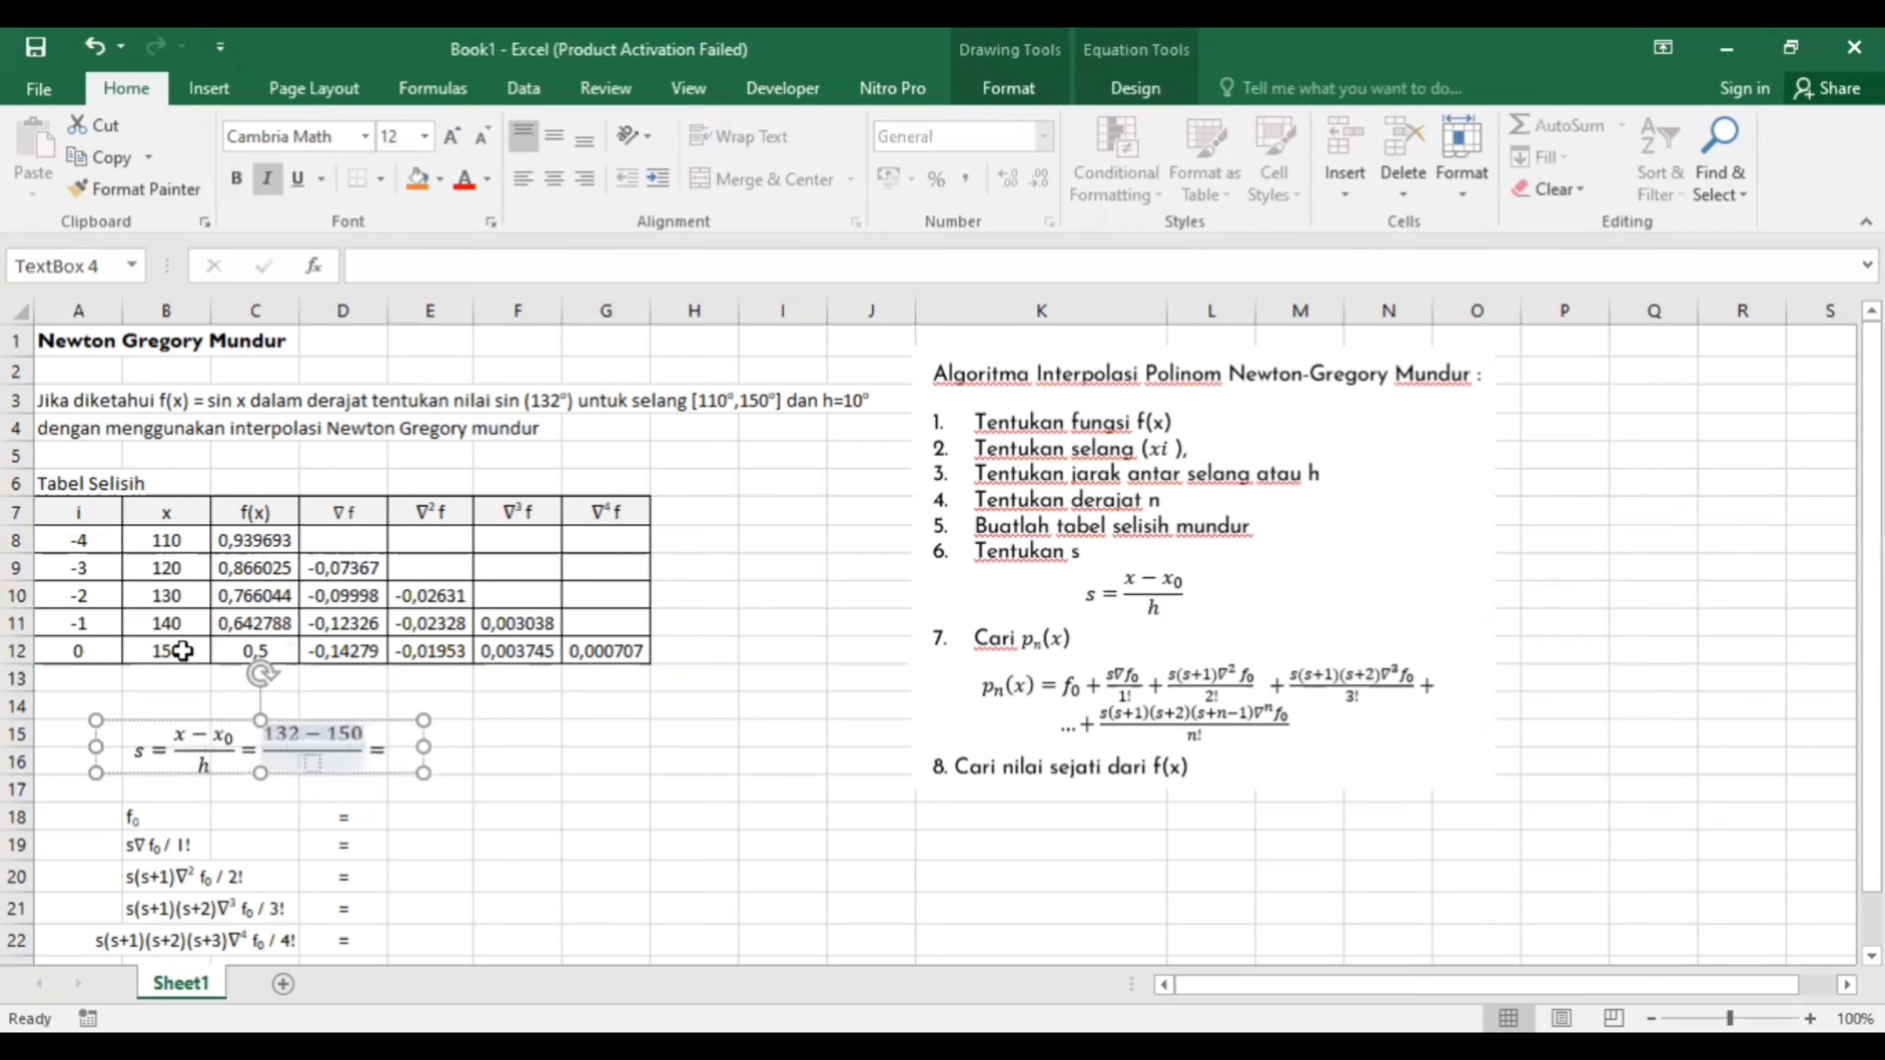
key(Down)
text(10)
key(Escape)
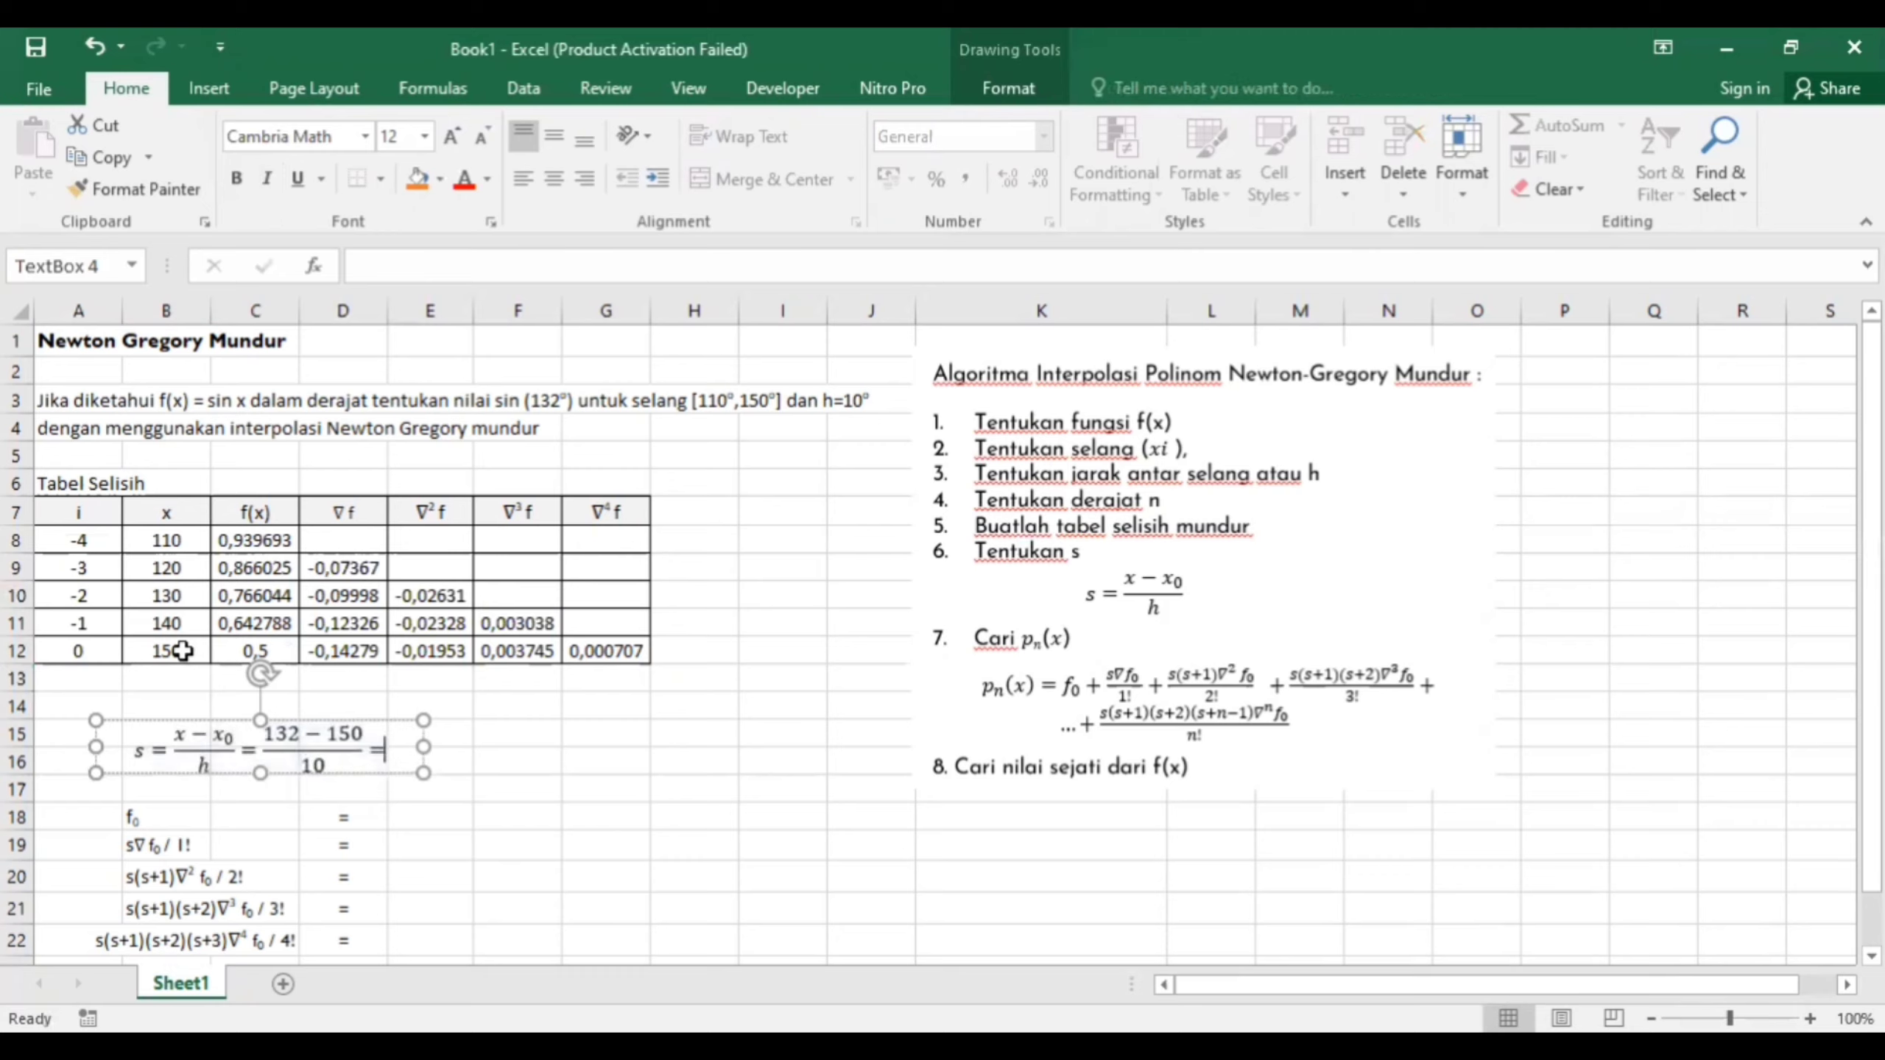
Calculate the value of s in E15 beside the equation with =(132-150)/10
click(460, 742)
text(=)
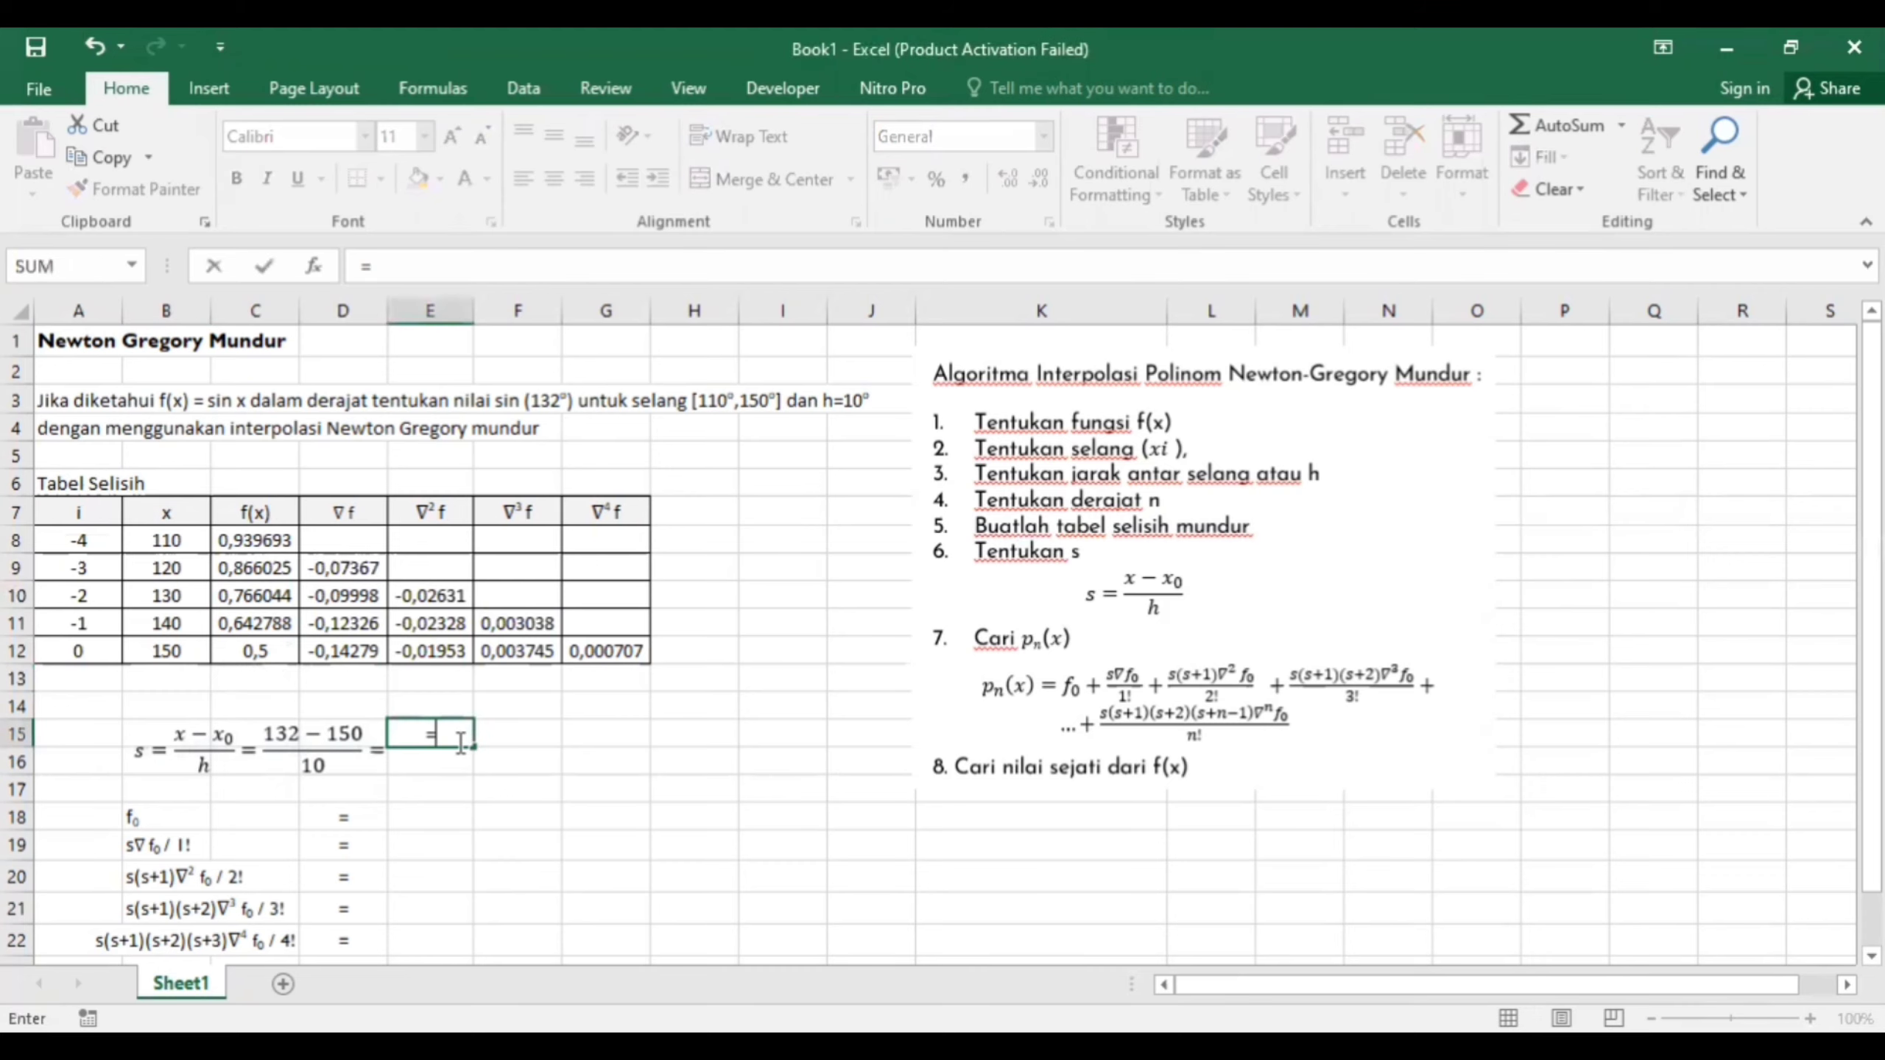
text((132-150)/10)
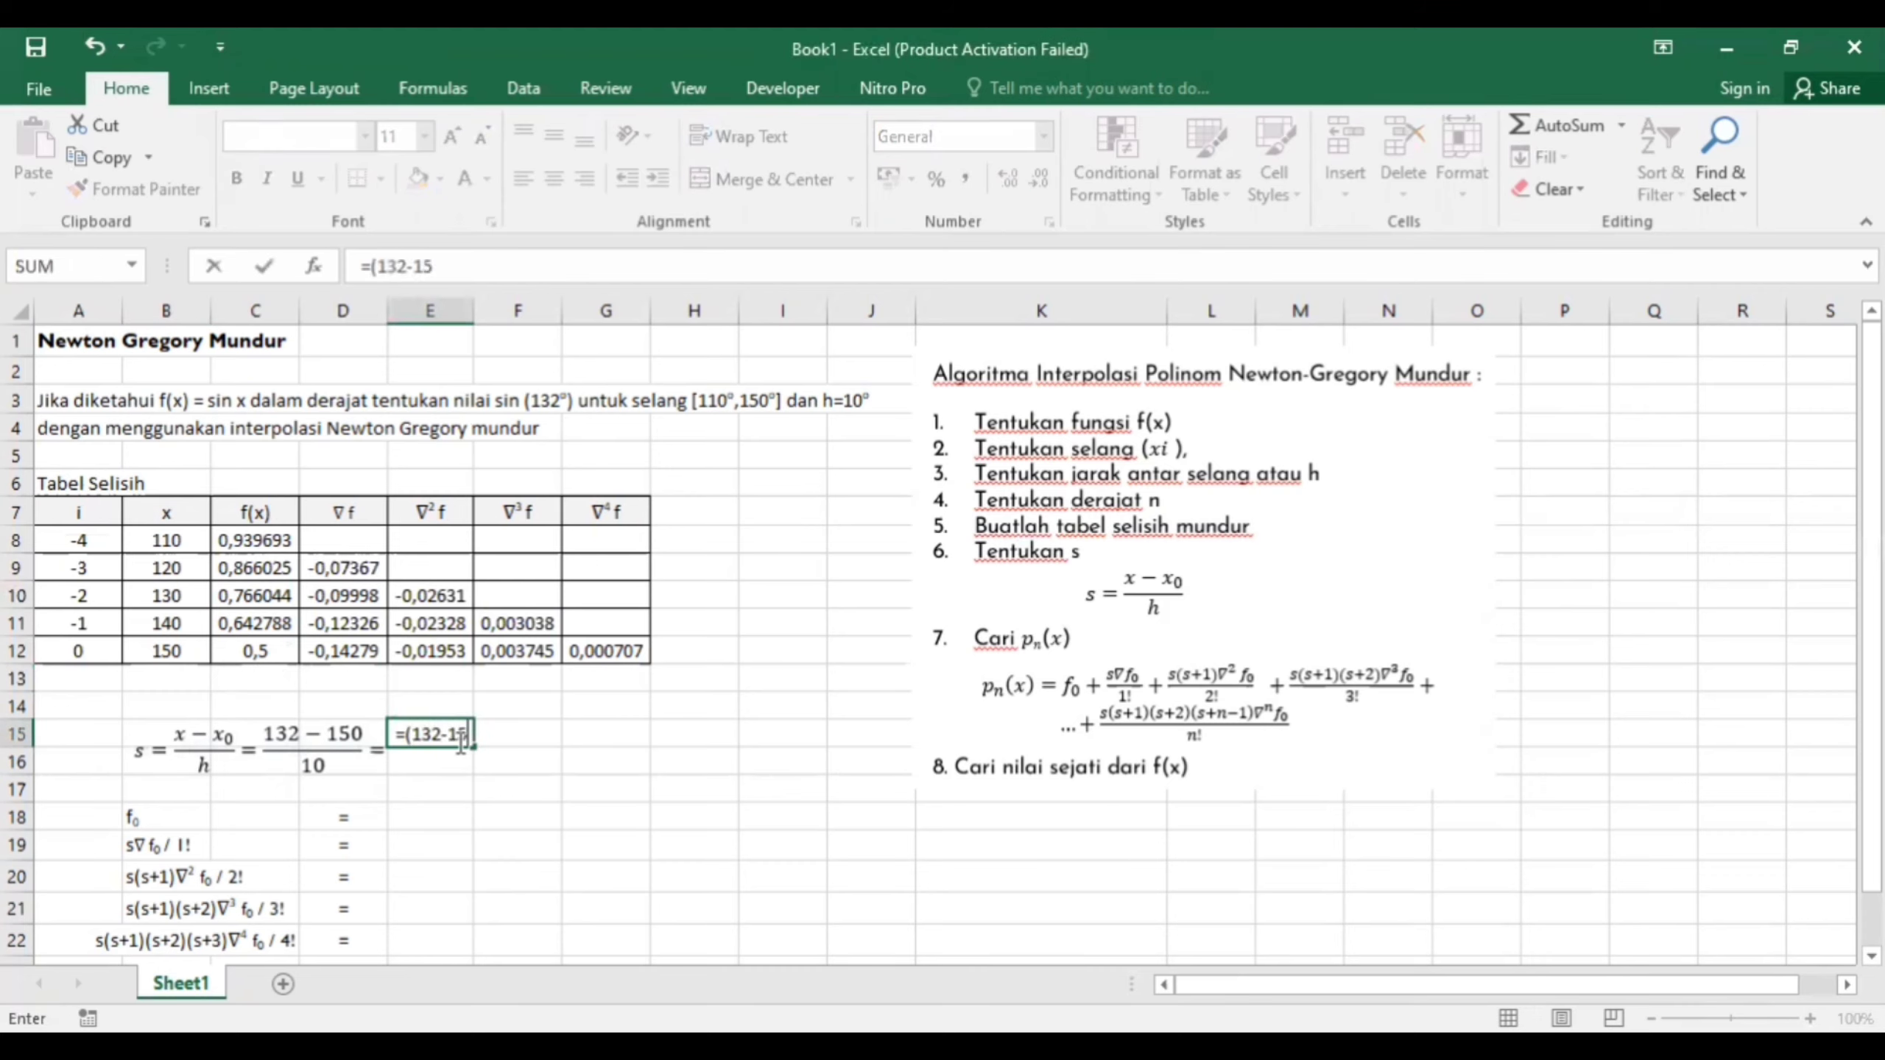
key(Return)
Examine the interpolation terms listed in rows 18 to 22 alongside the pₙ(x) formula in the algorithm notes
key(Return)
key(Return)
key(Return)
key(Return)
key(Return)
key(Return)
key(Return)
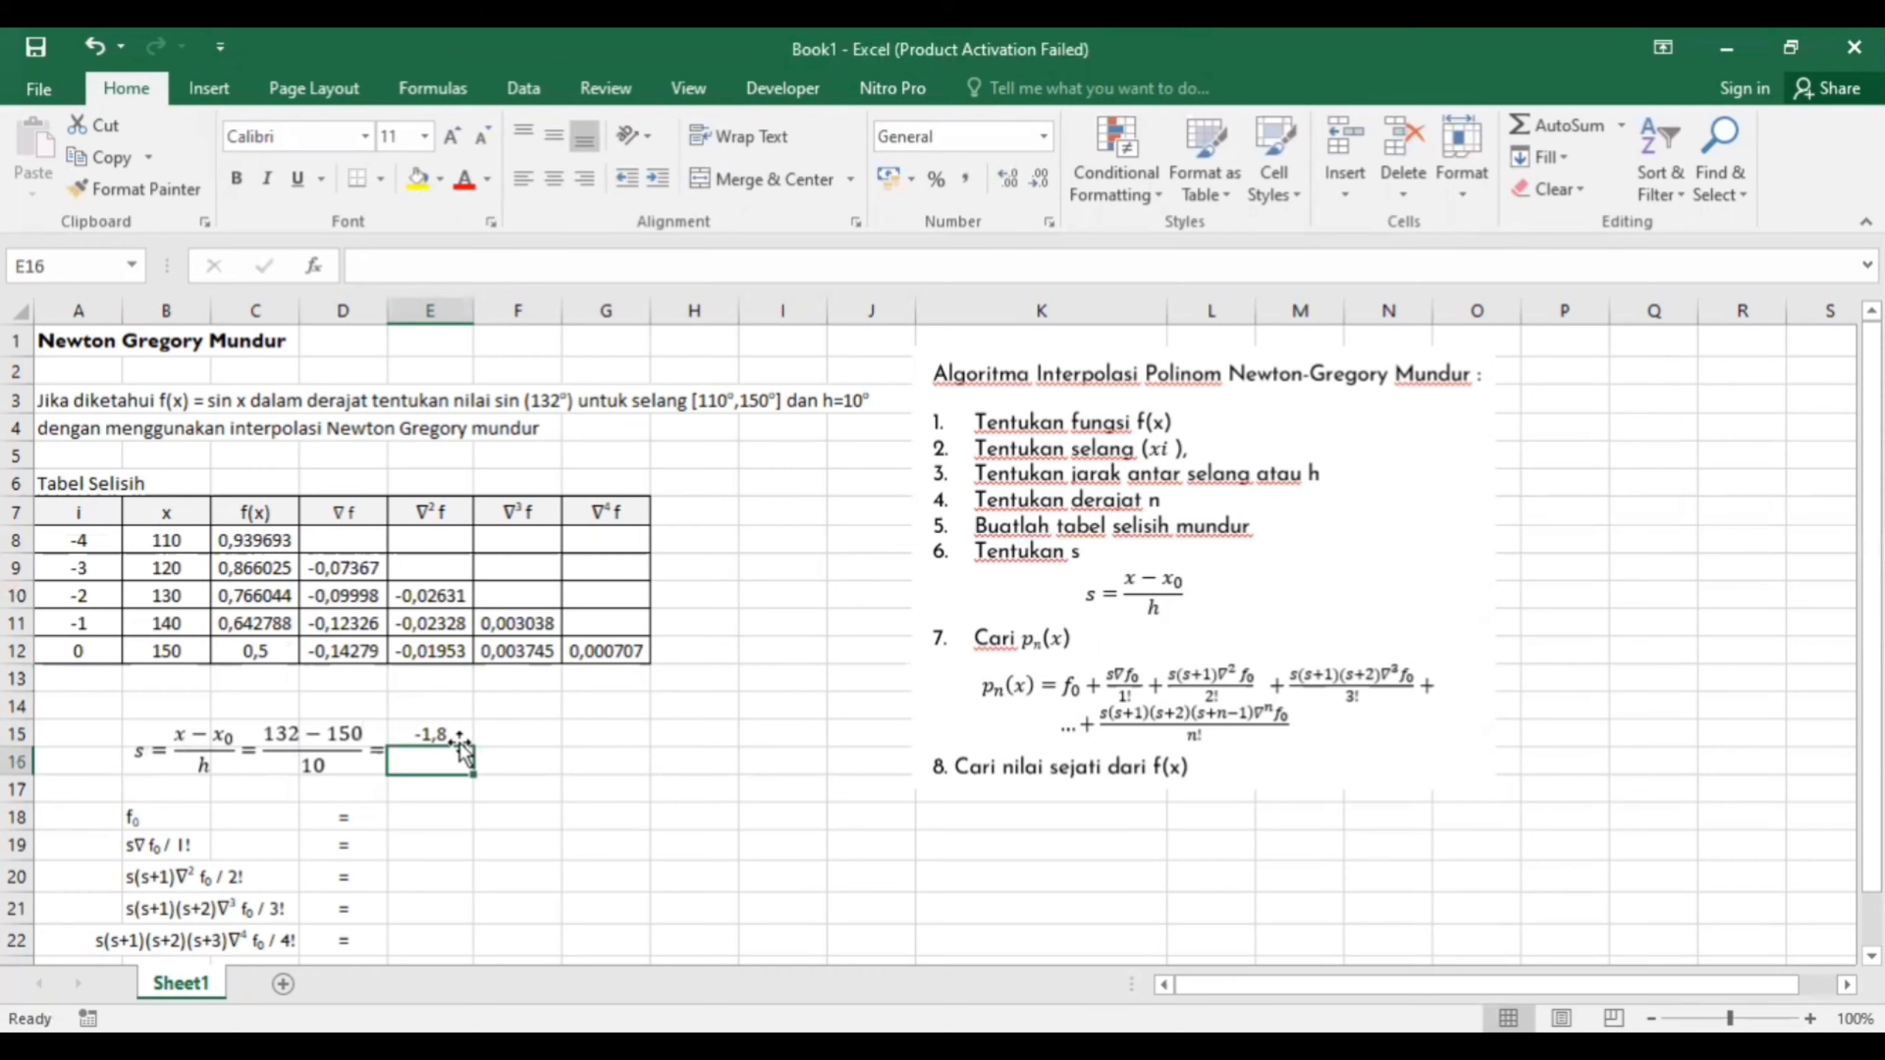
key(Return)
key(Up)
key(Up)
key(Up)
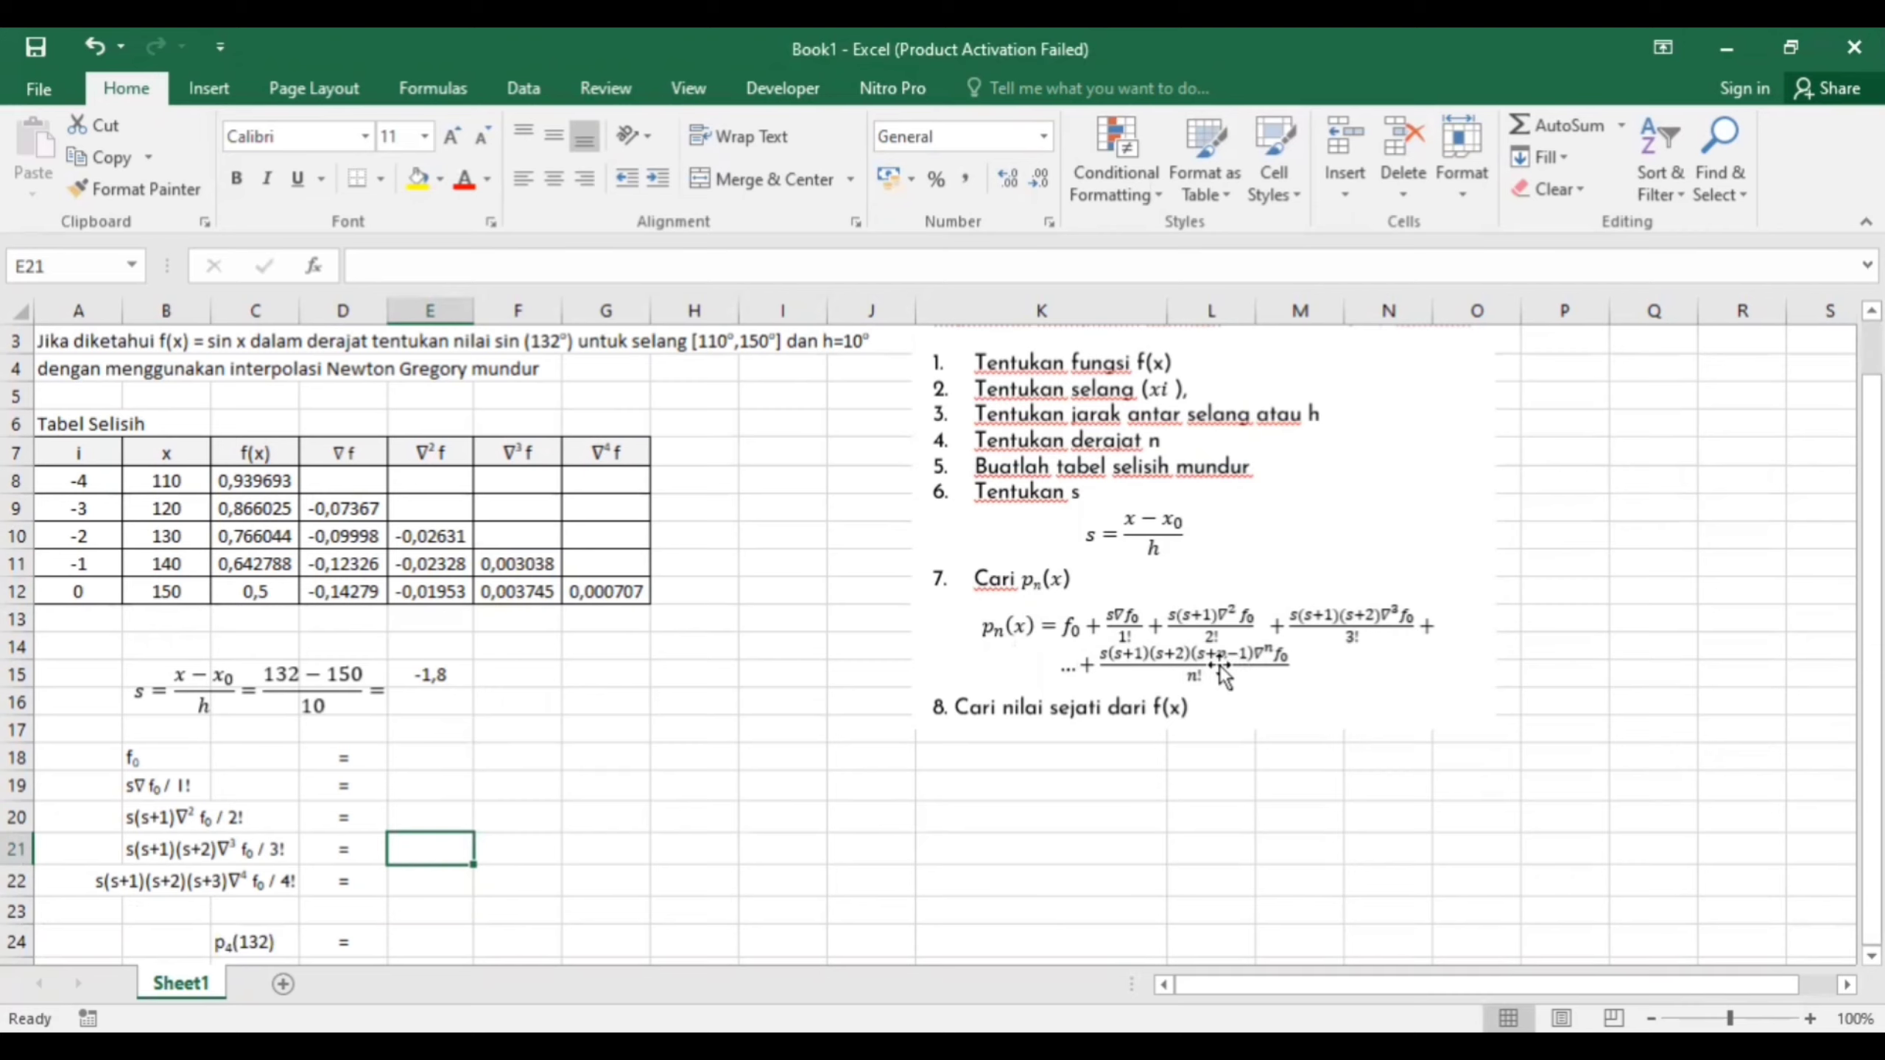
click(156, 803)
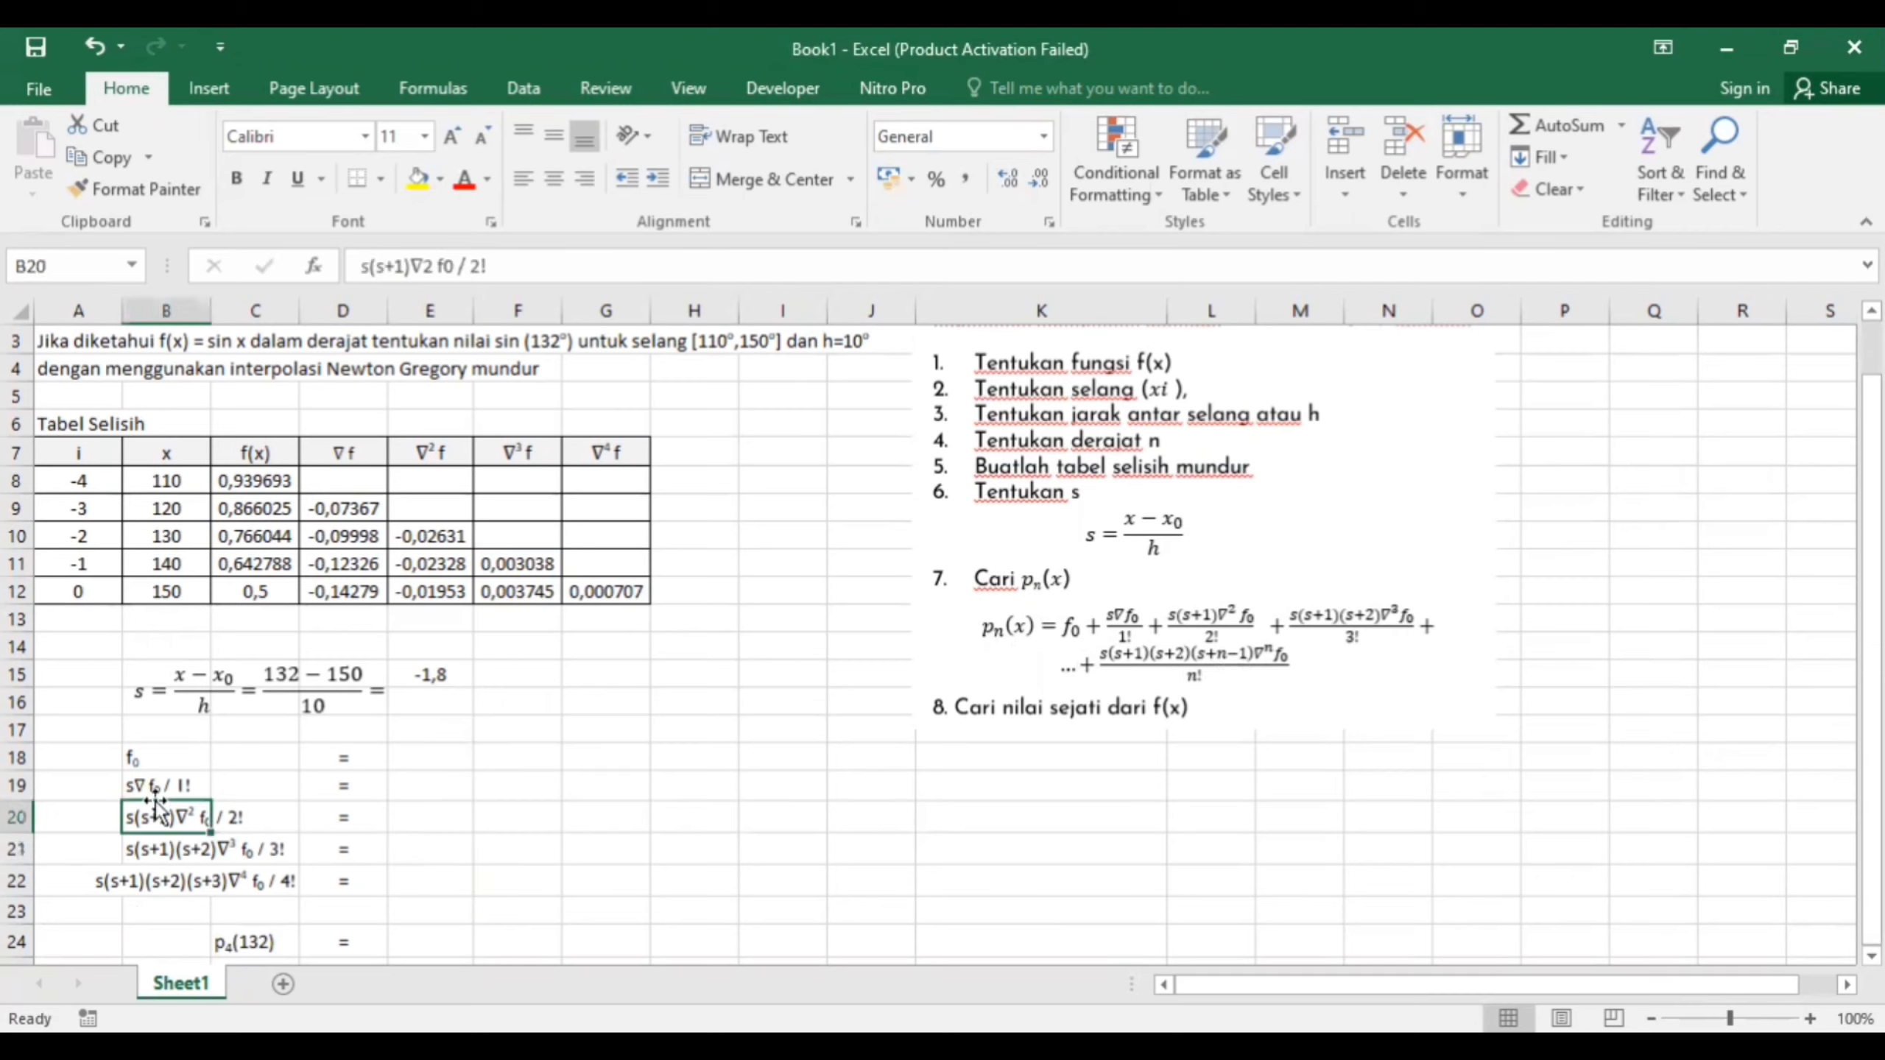
key(Up)
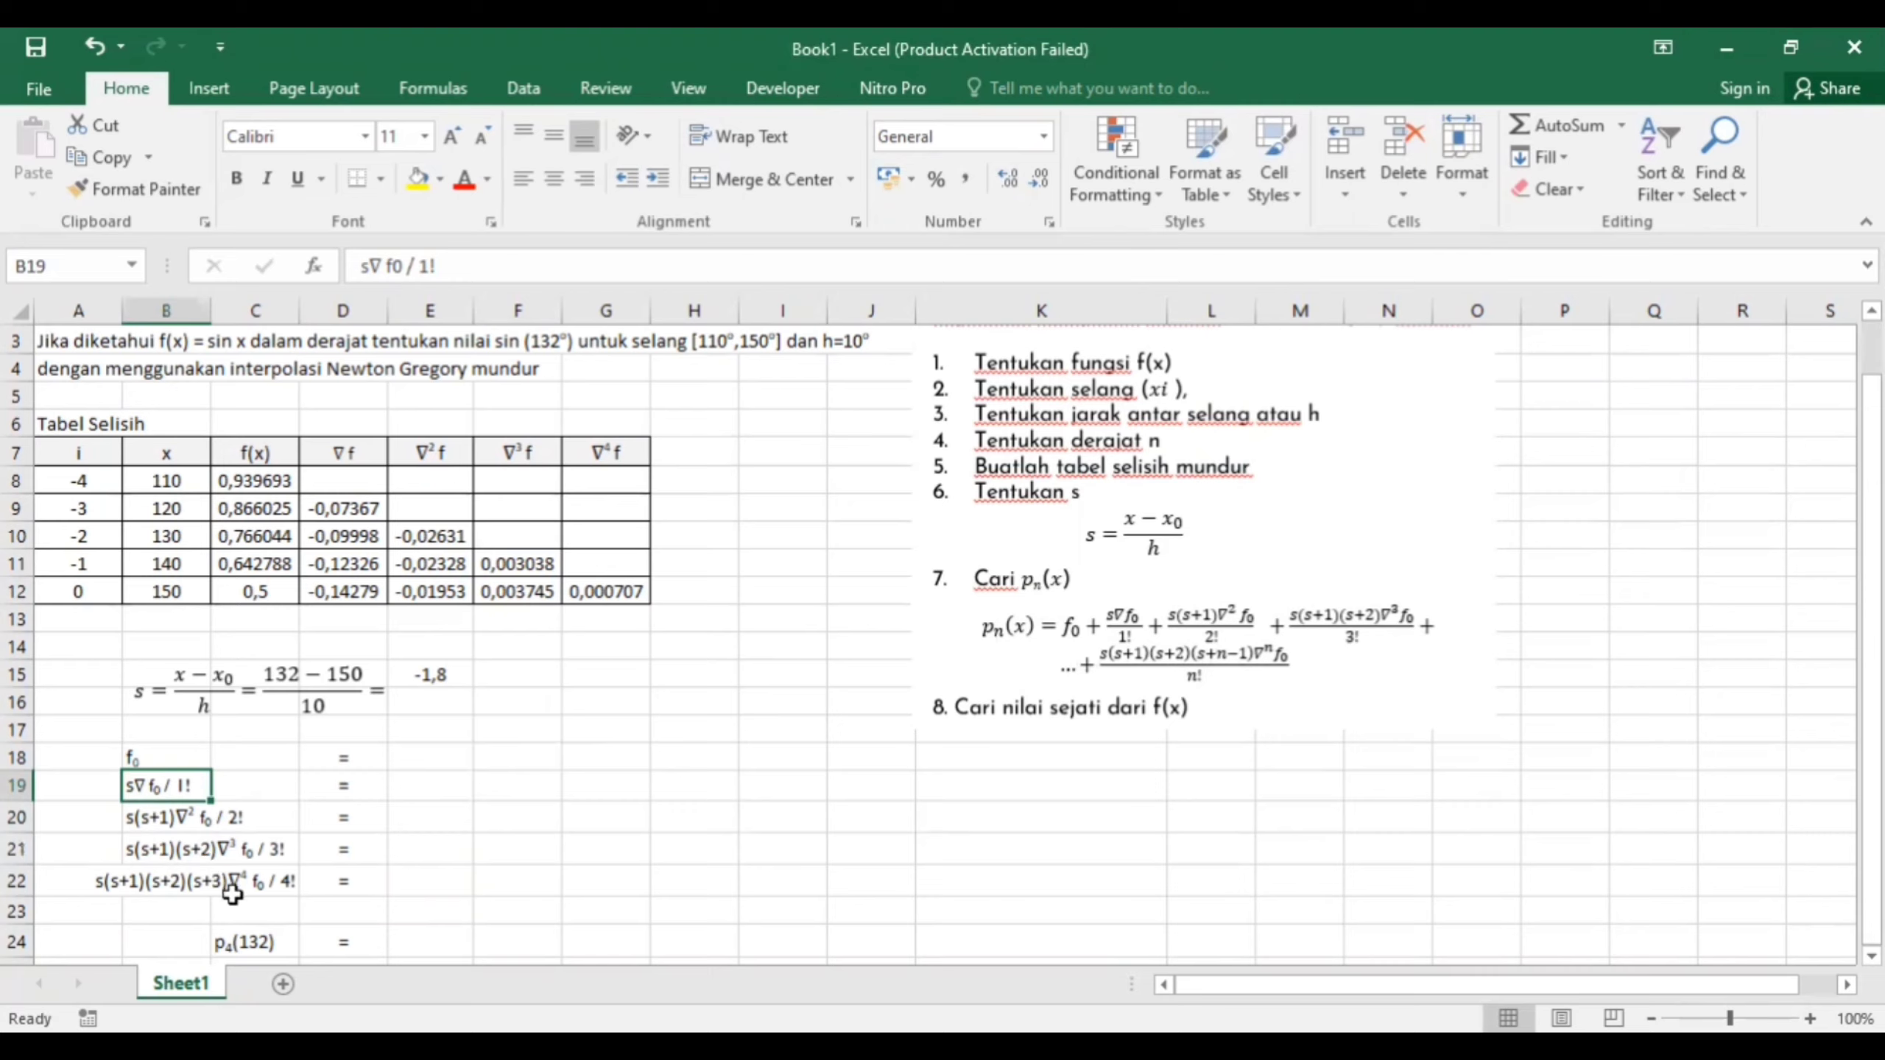
Fill in the f₀ term in E18 with a reference to the last f(x) value, =C12
click(415, 756)
text(=)
key(Up)
key(Up)
key(Up)
key(Up)
key(Up)
key(Up)
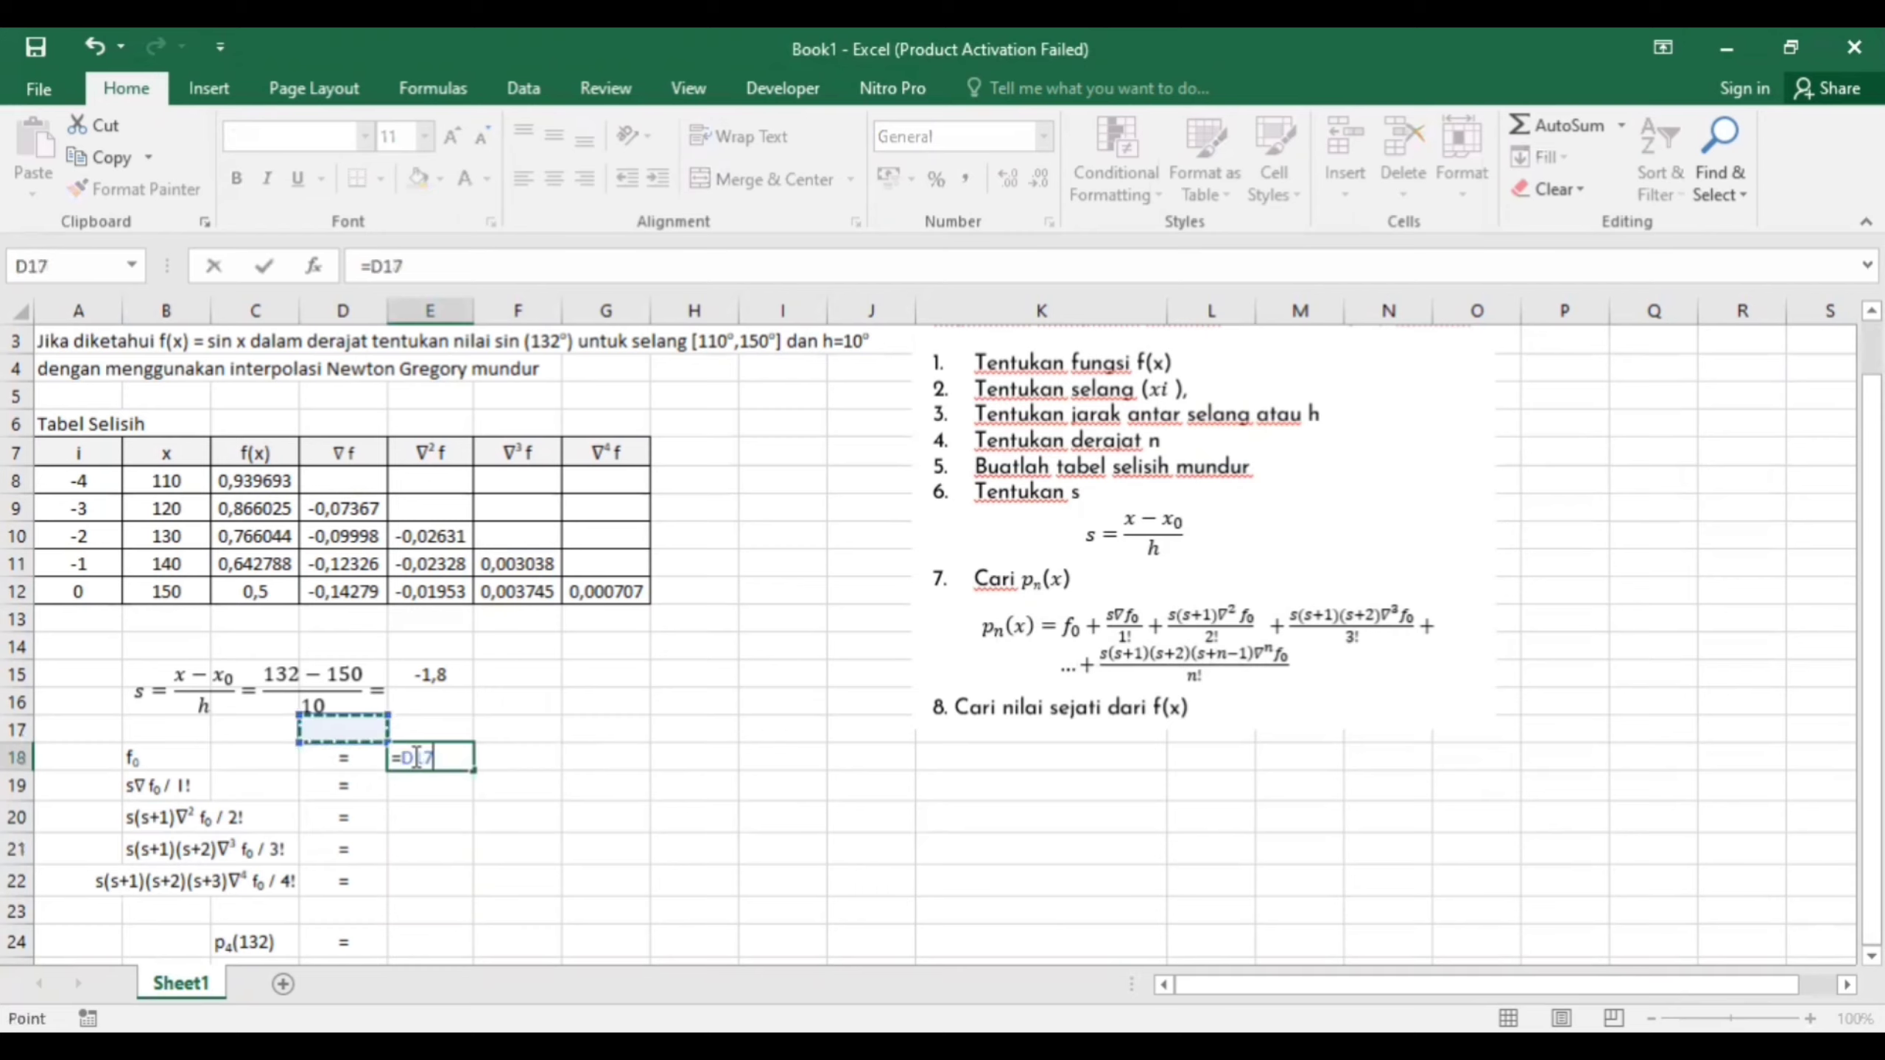
key(Left)
key(Left)
key(Return)
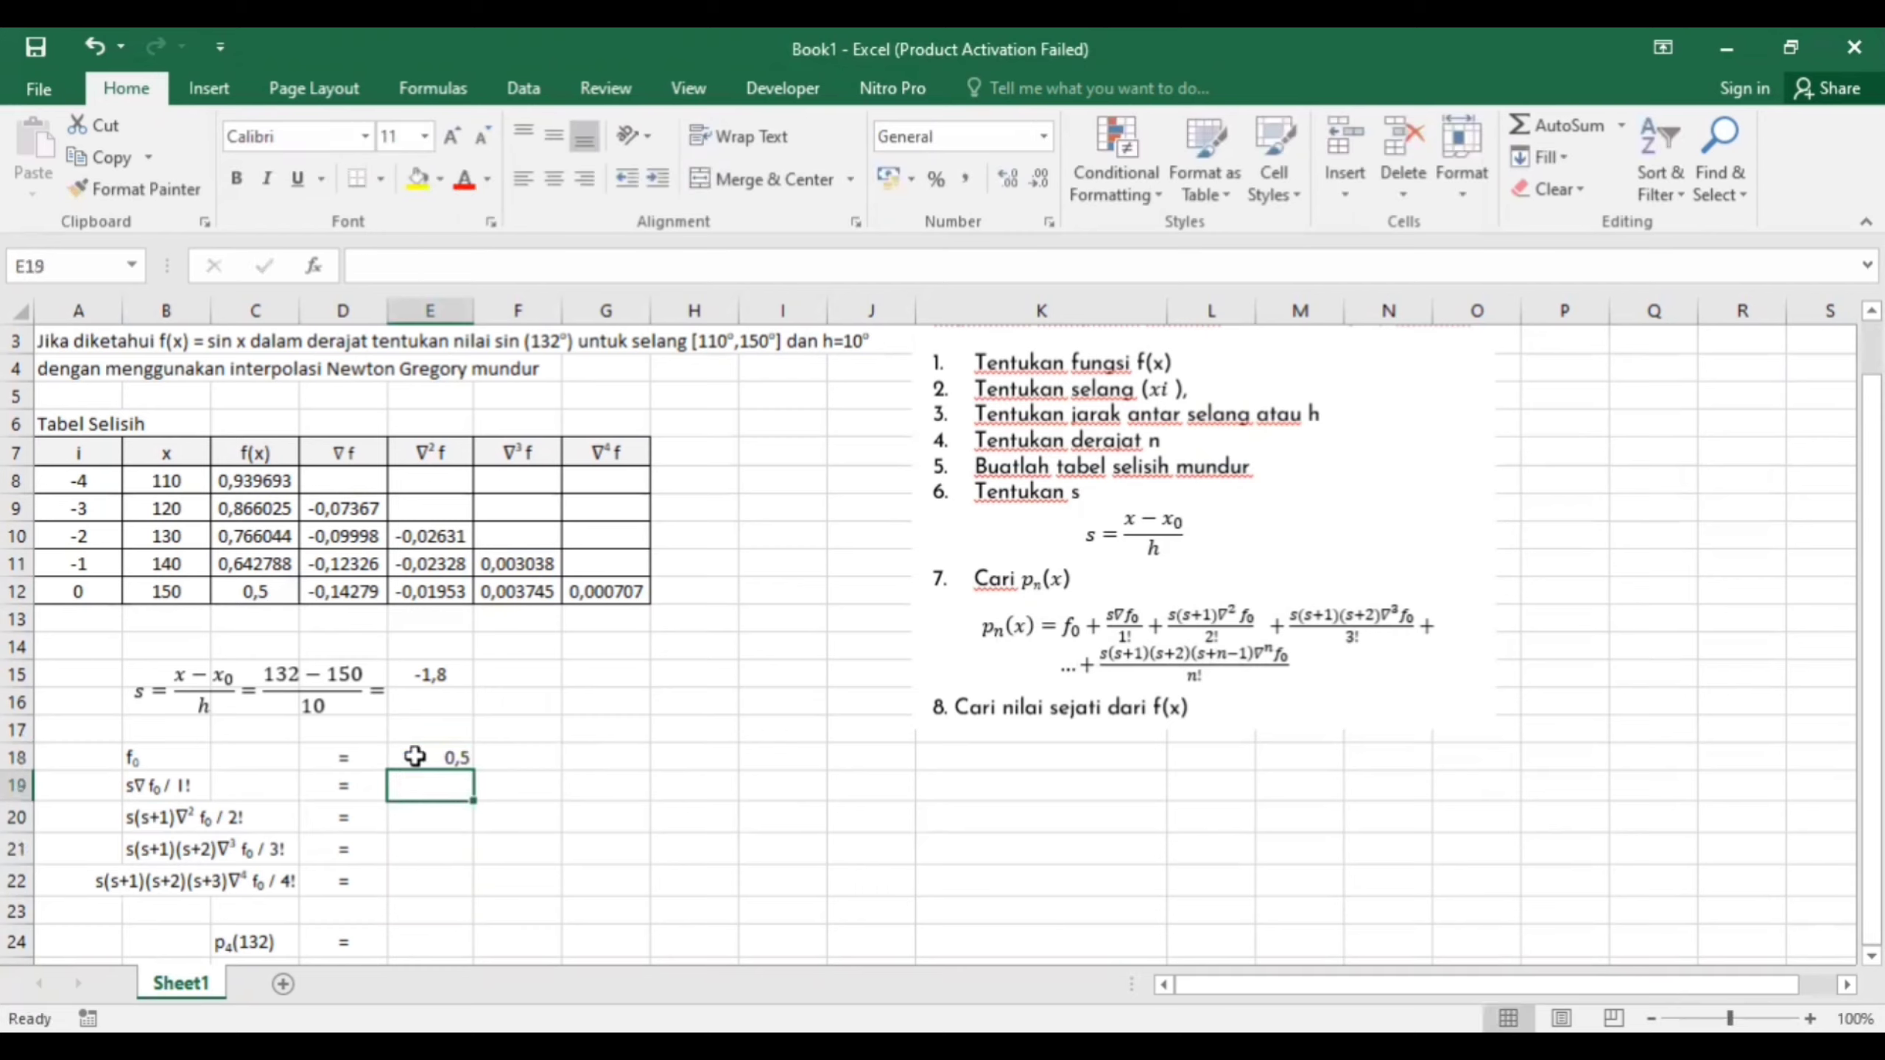
Begin the s∇f₀/1! formula in E19 with an opening parenthesis and a reference to s in E15
text(=)
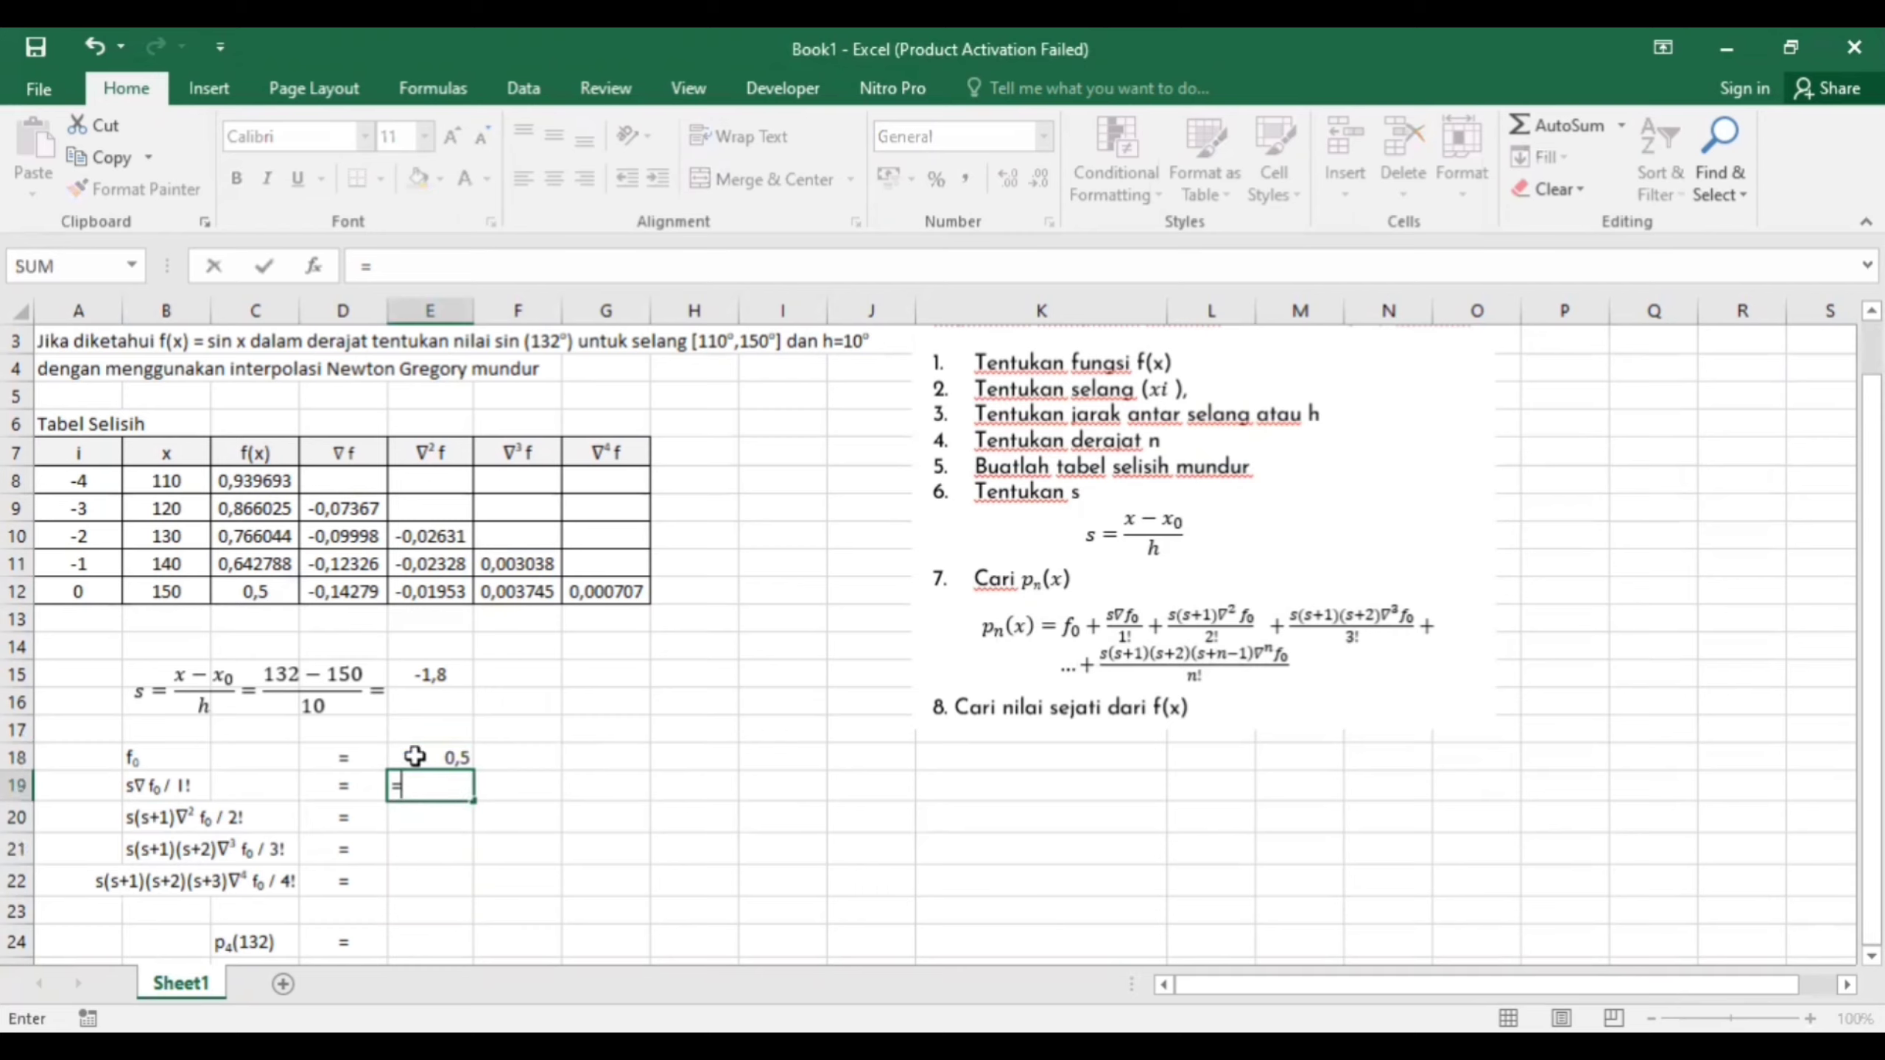
text(()
key(Up)
key(Up)
key(Up)
key(Up)
text(*)
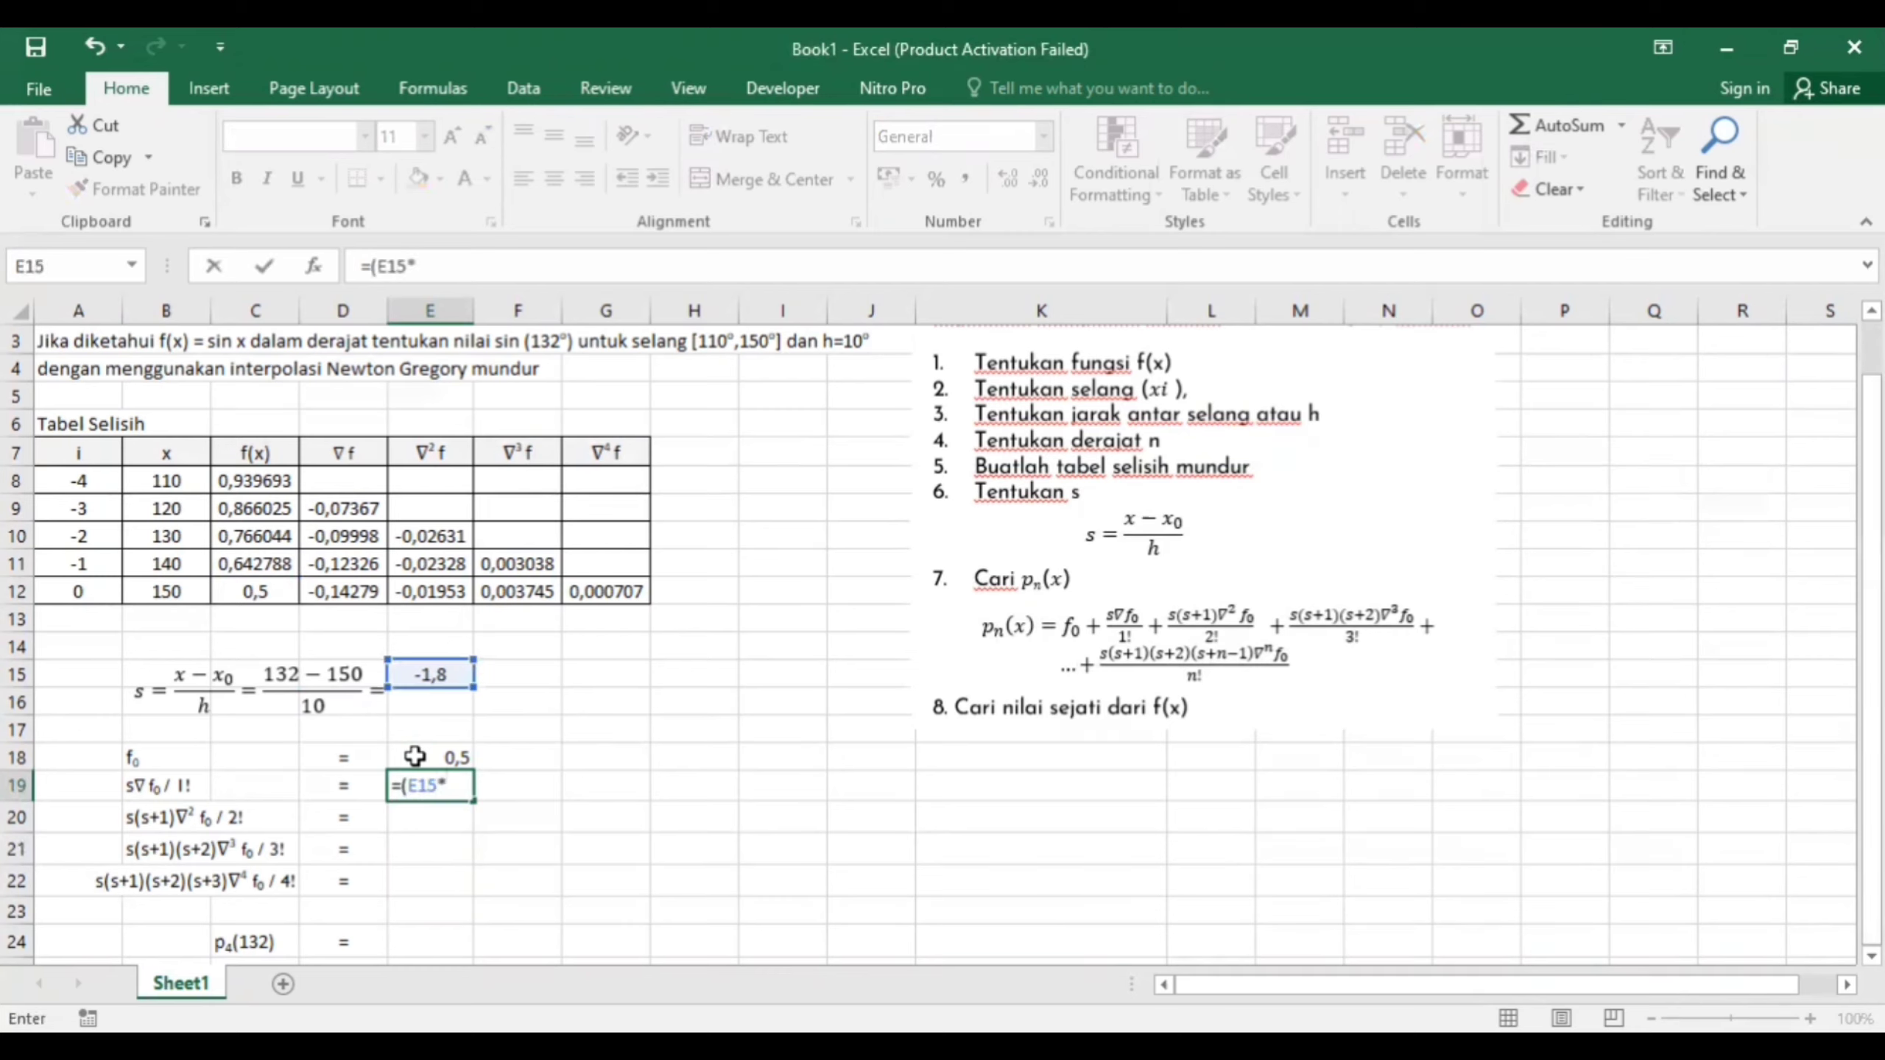
text(()
key(Up)
key(Up)
key(Up)
key(Up)
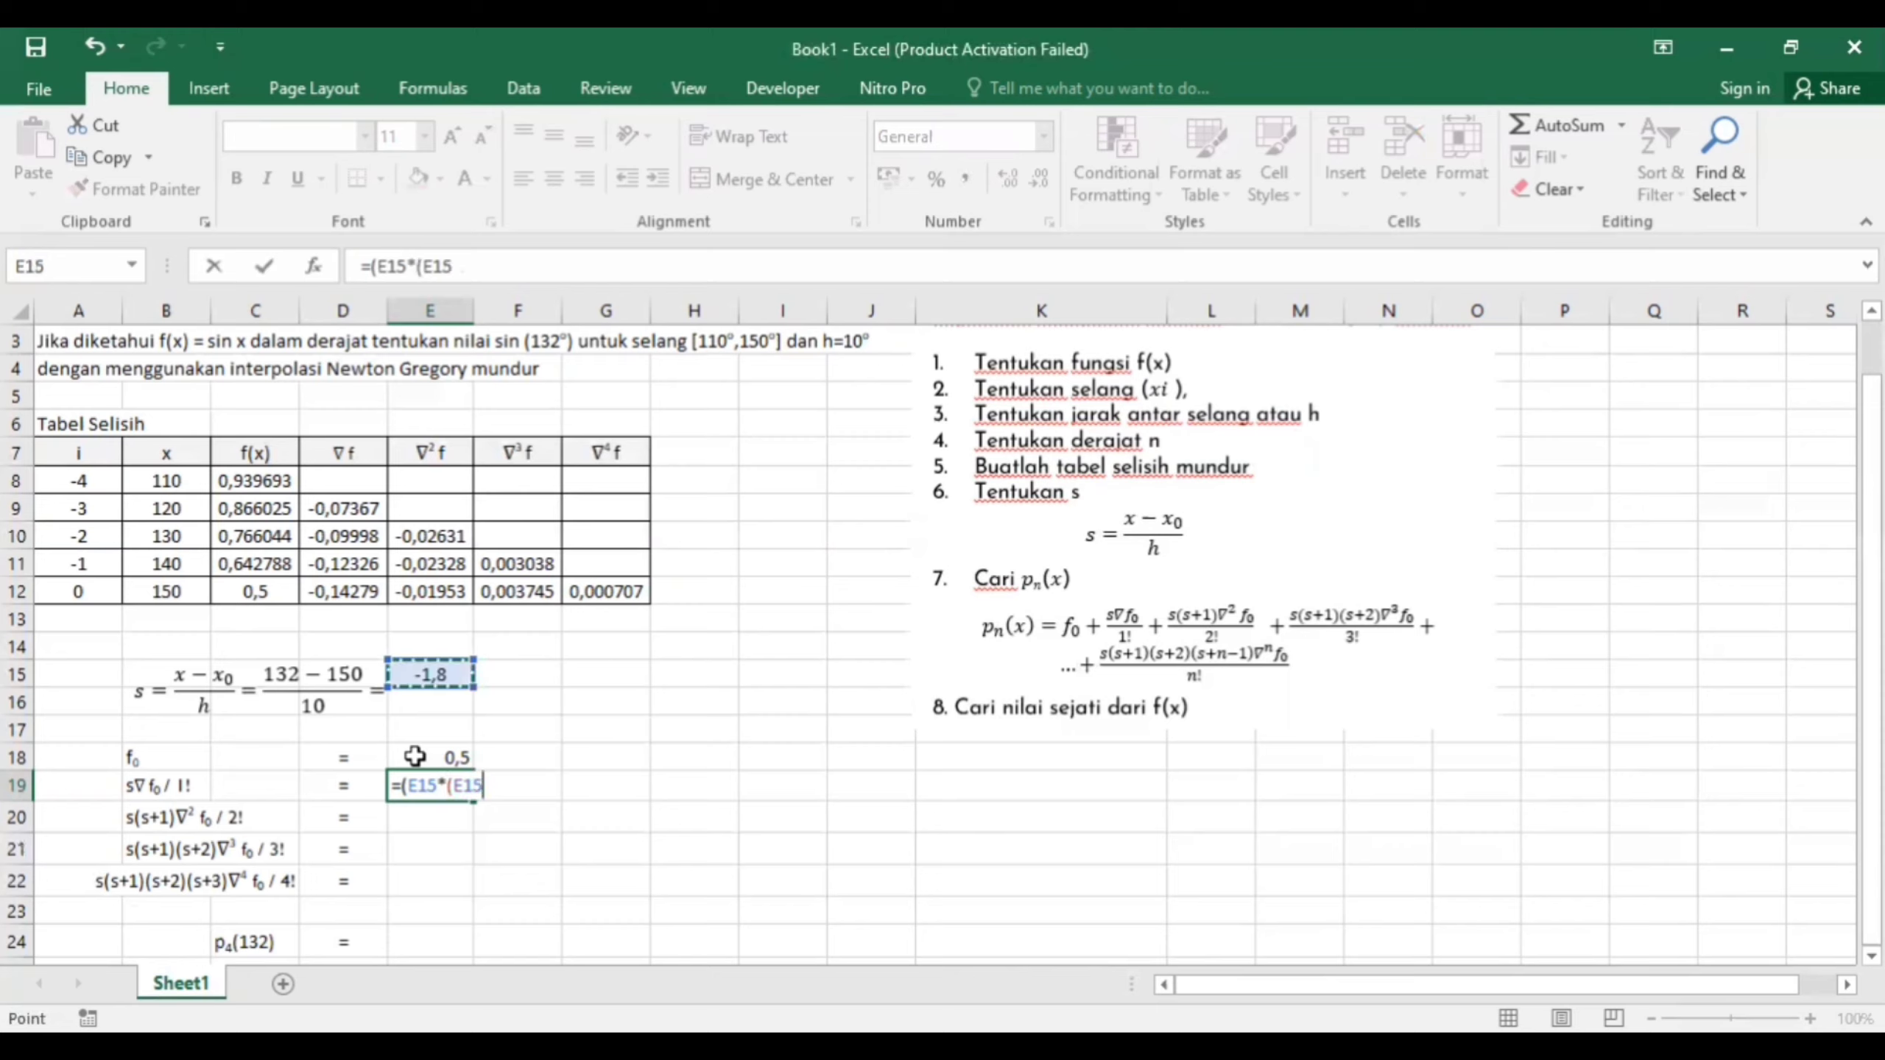
key(BackSpace)
key(BackSpace)
key(BackSpace)
key(BackSpace)
key(BackSpace)
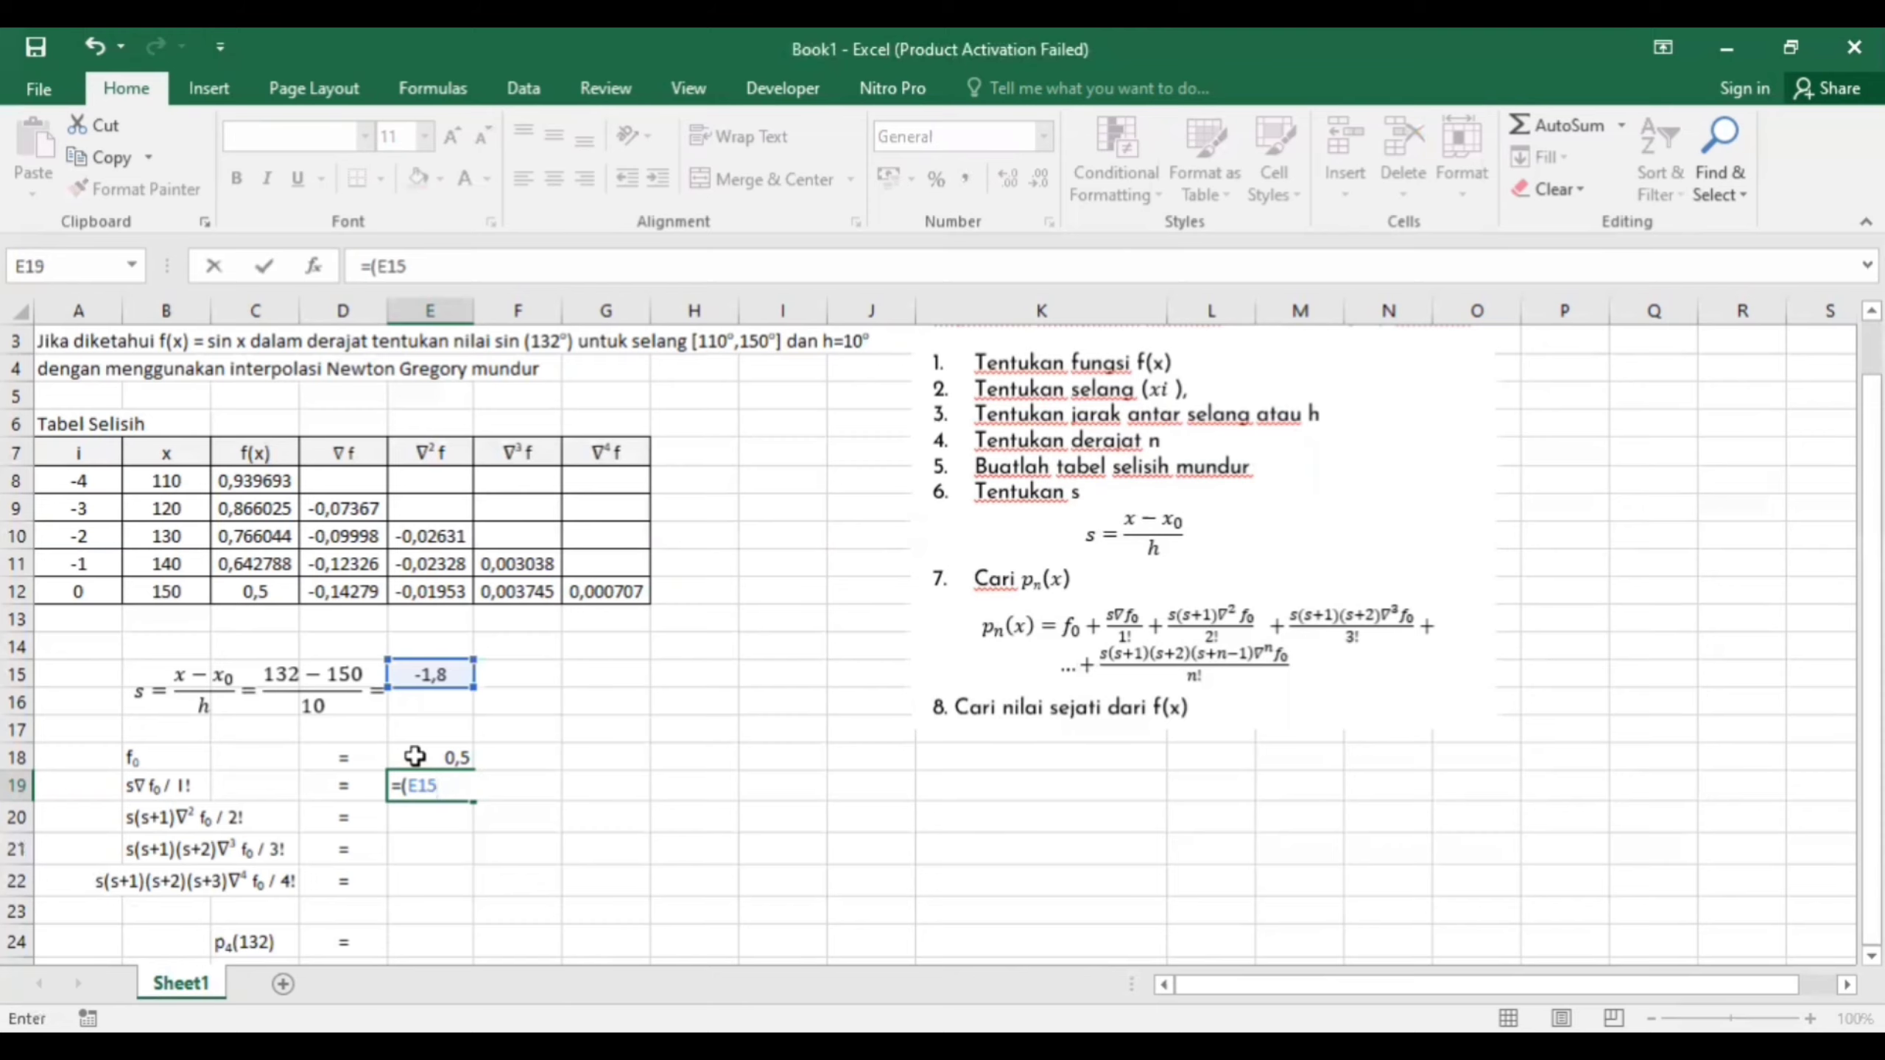
Complete the s∇f₀/1! formula in E19 as =(E15*D12)/FACT(1)
text(*)
key(Up)
key(Up)
key(Up)
key(Up)
key(Up)
key(Up)
key(Left)
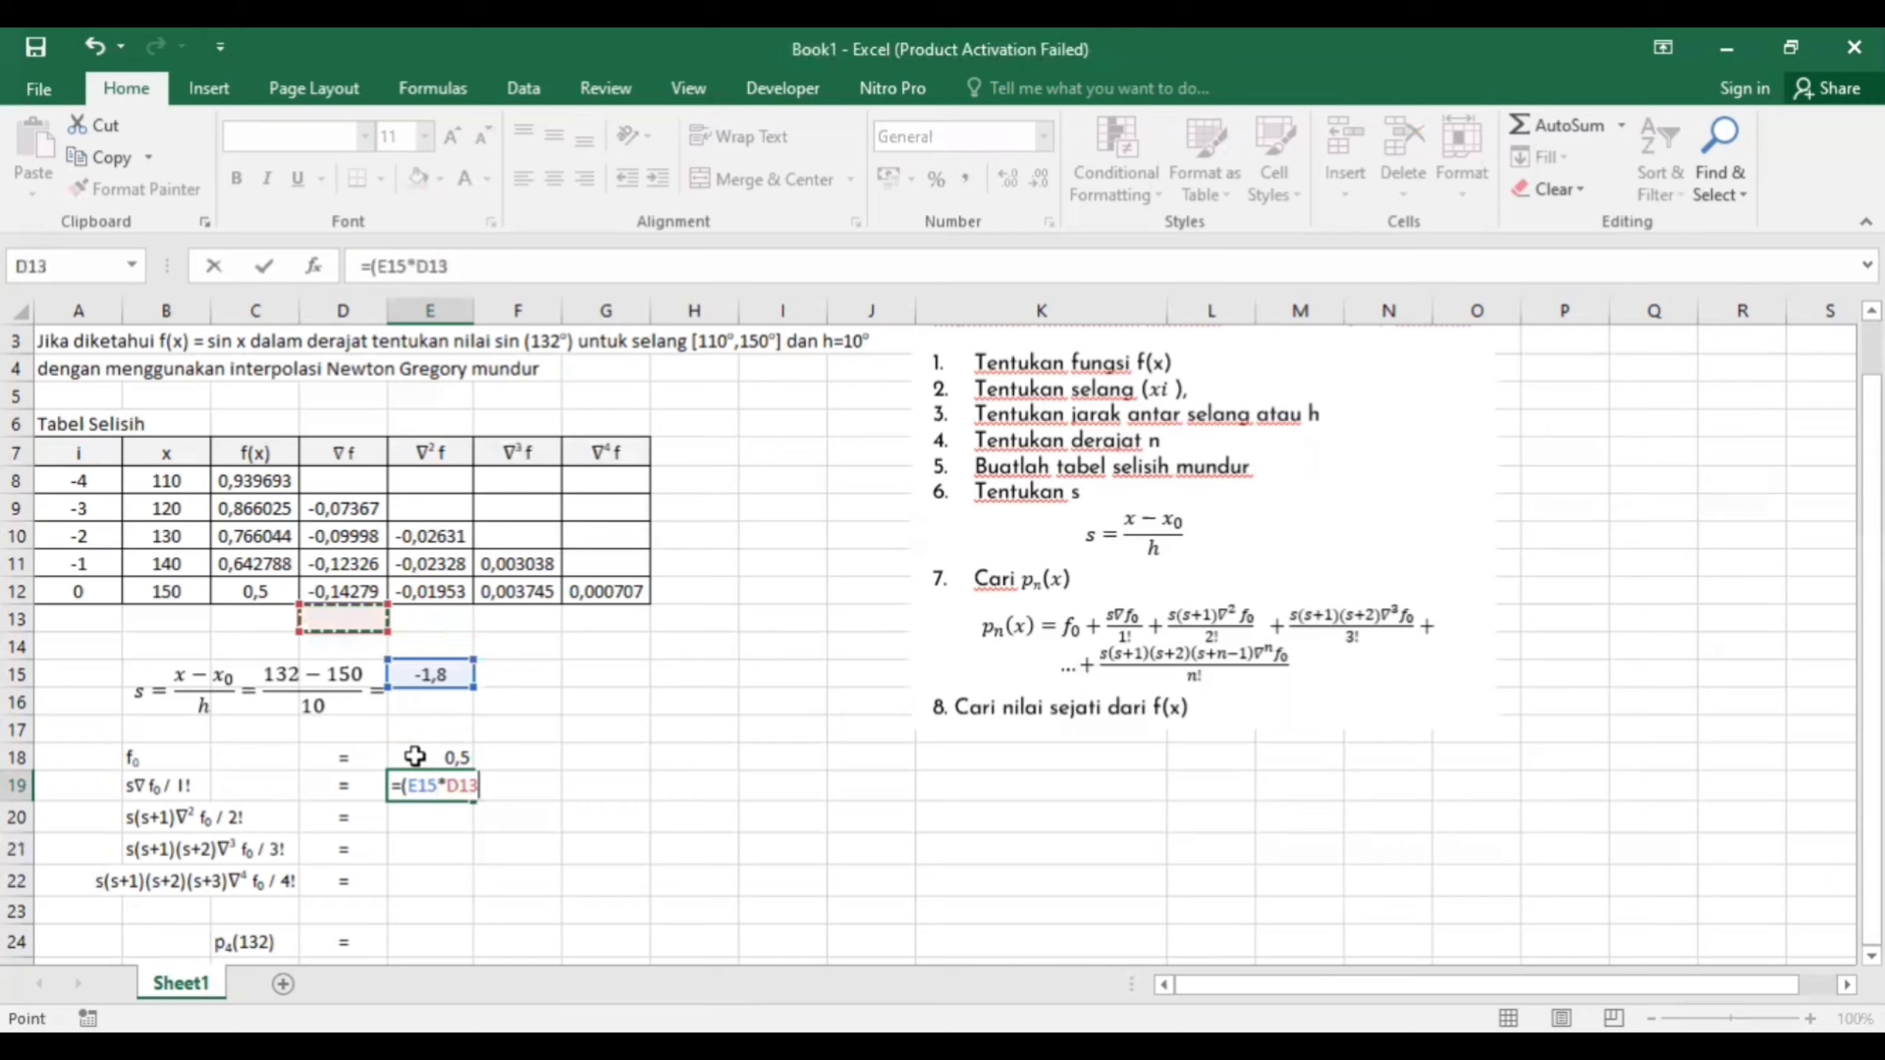
key(Up)
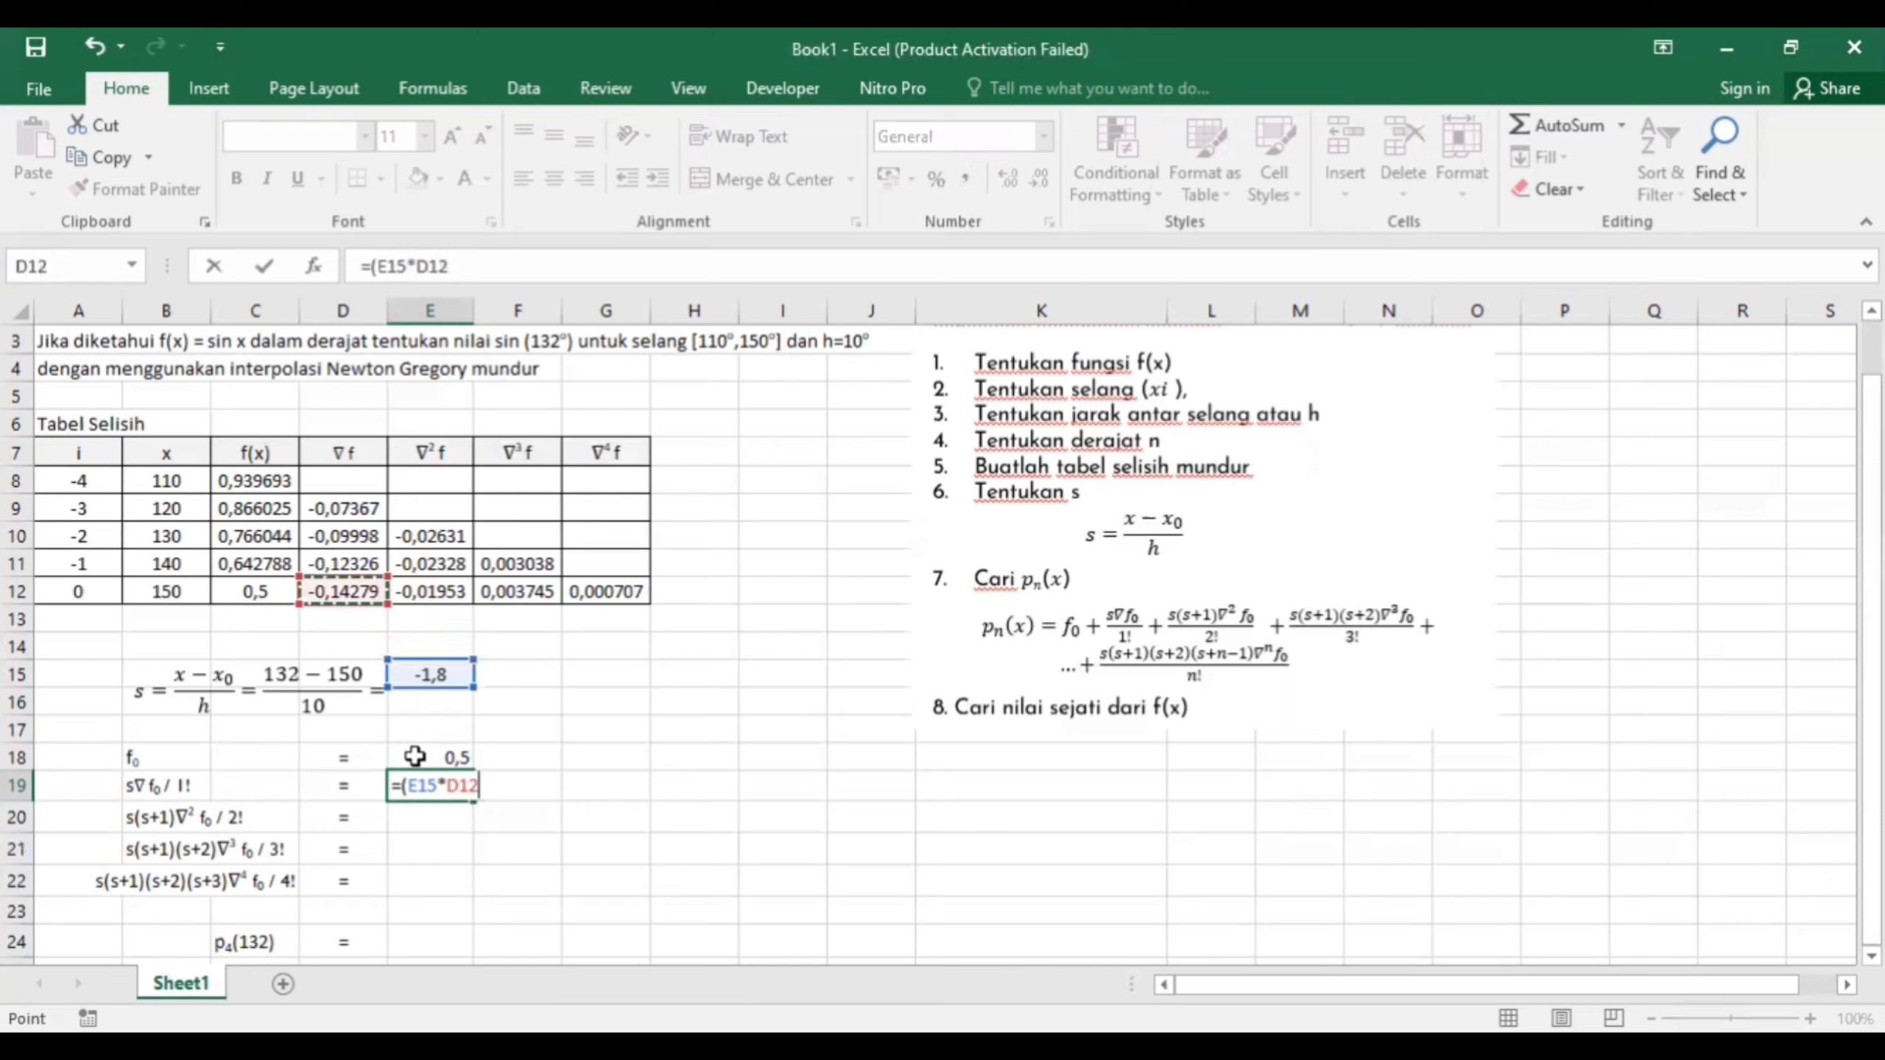
text())
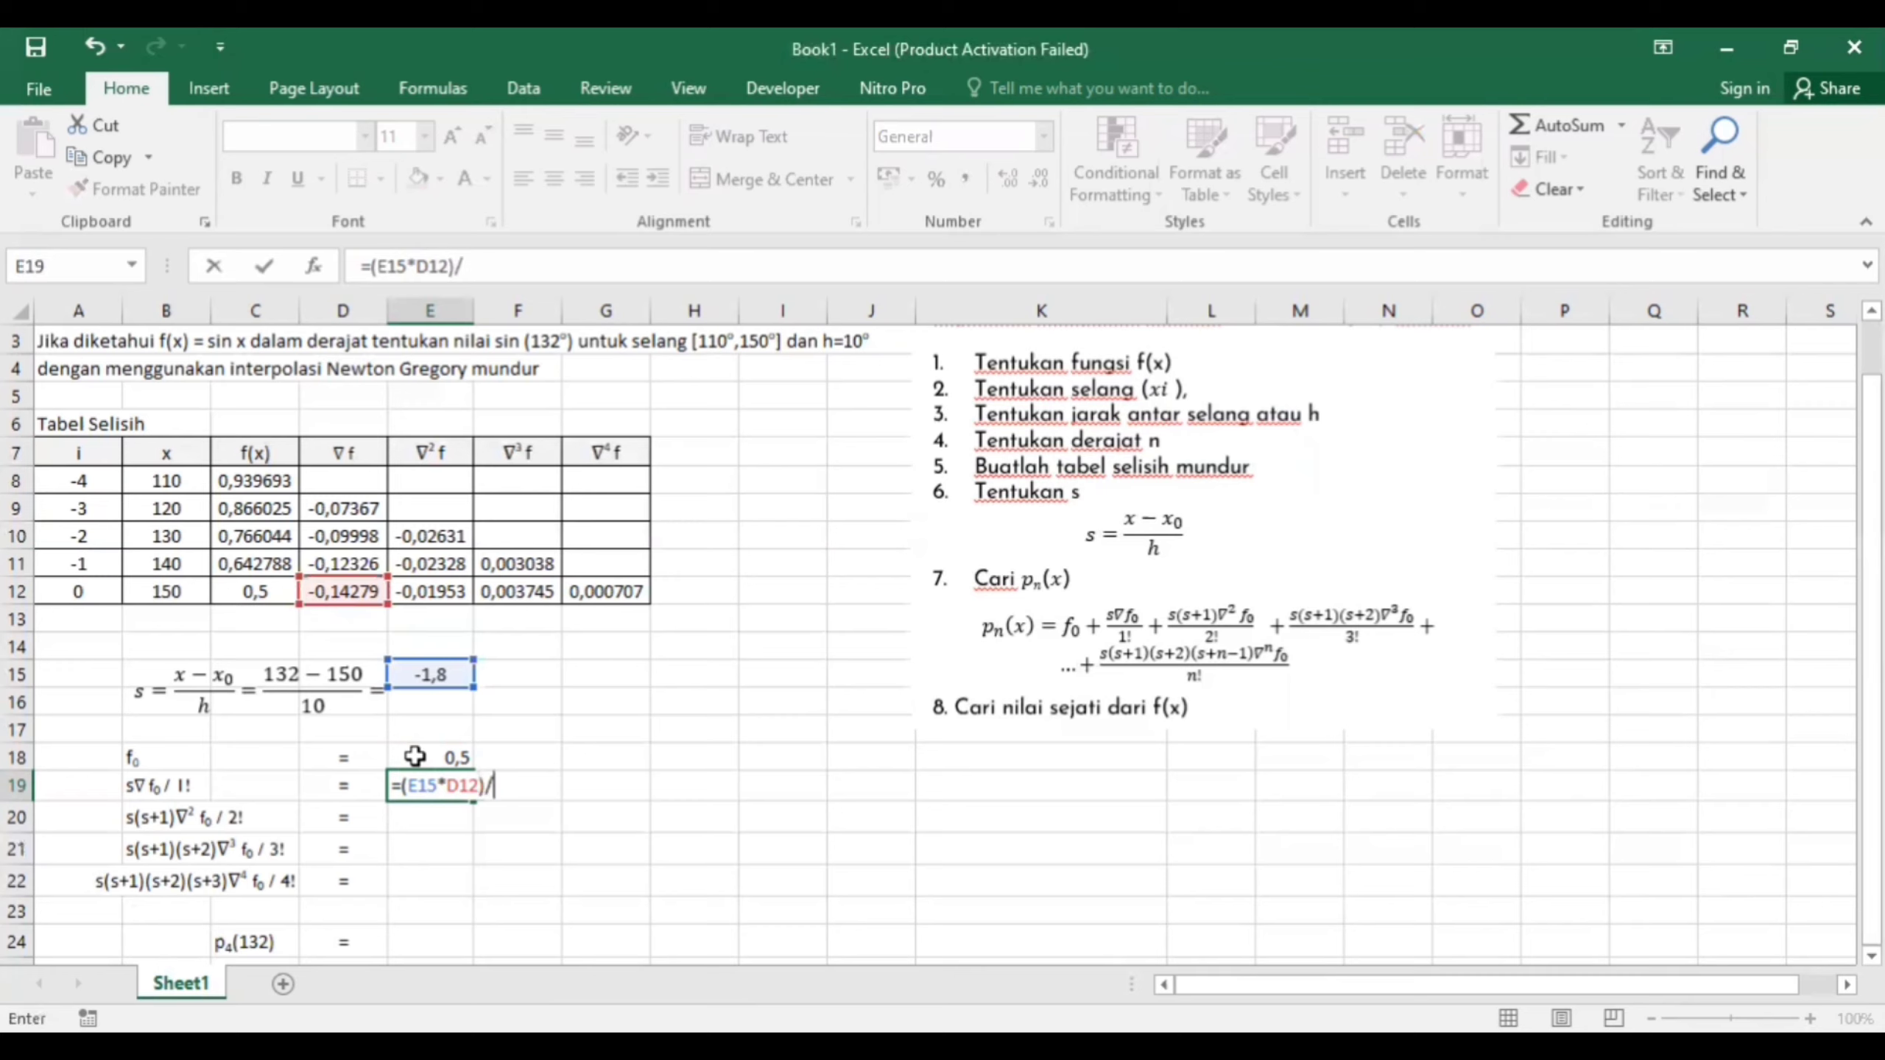
text(/fact(1)
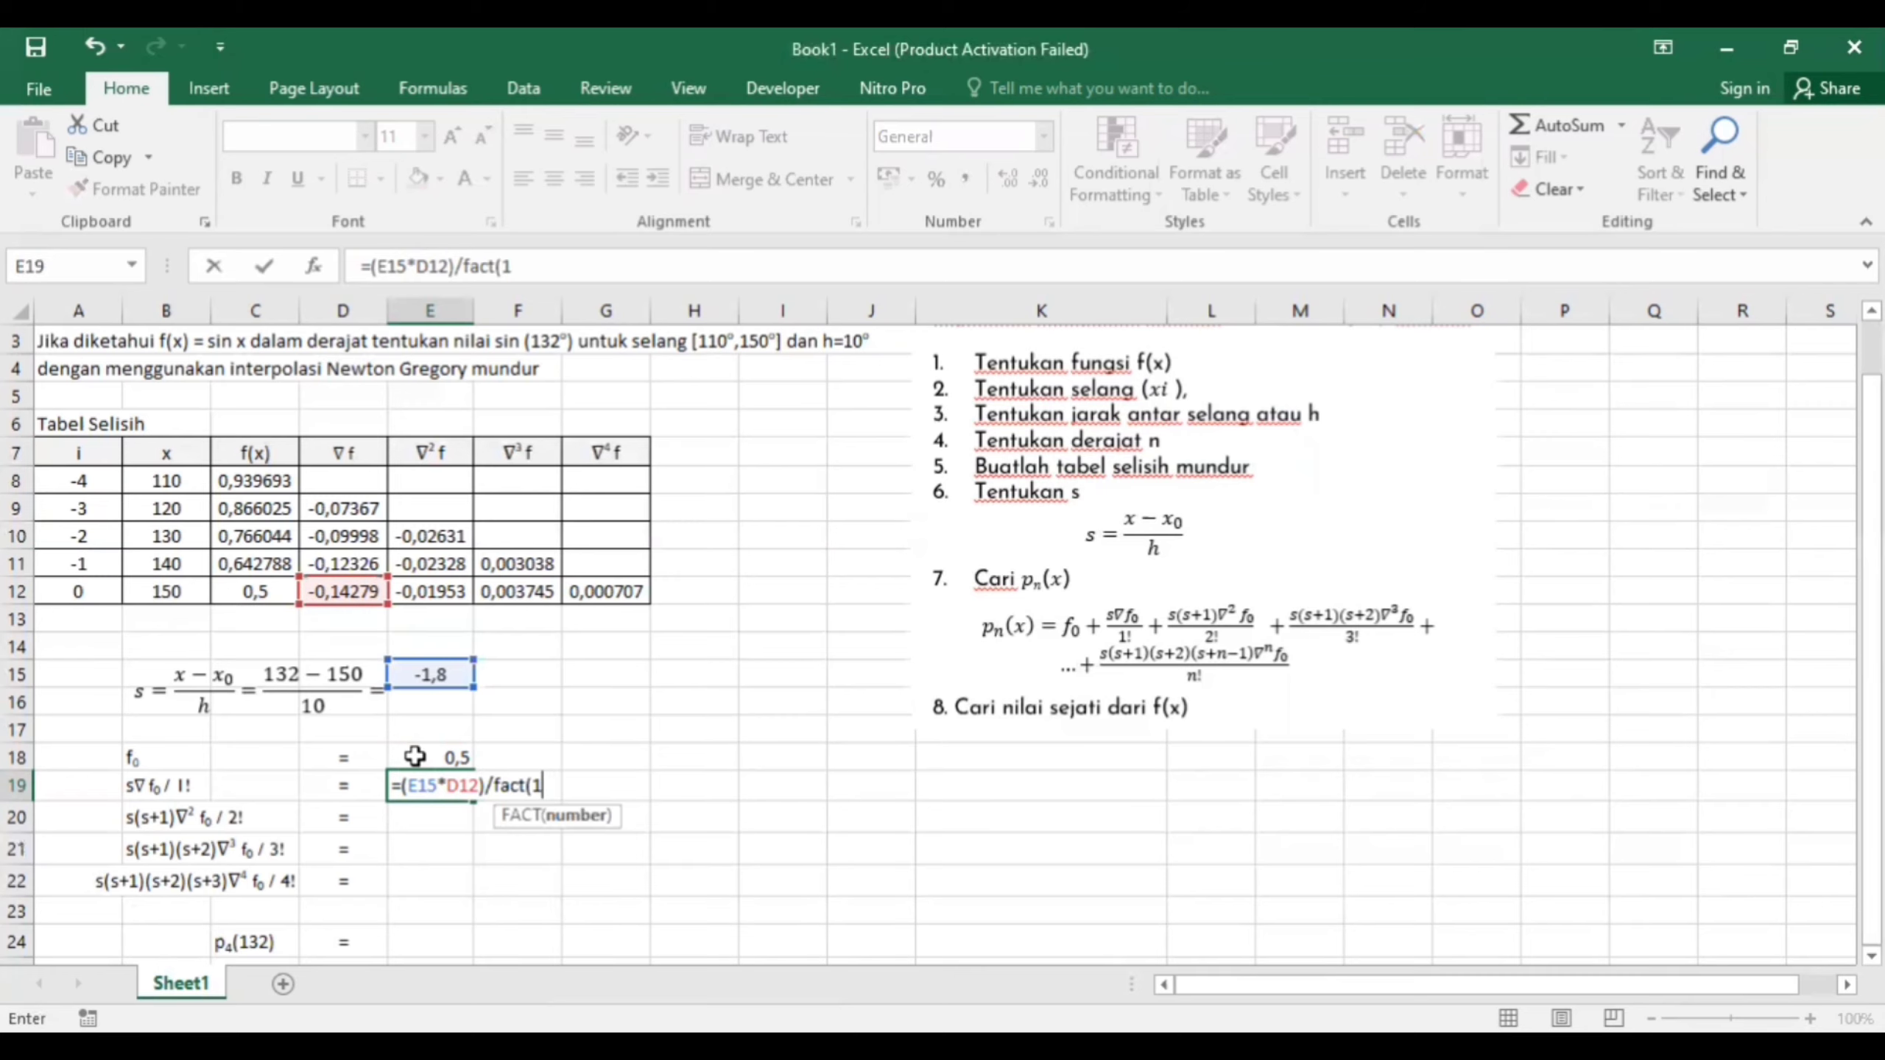
text())
key(Return)
Calculate the second-difference term s(s+1)∇²f₀/2! in E20 with =E15*(E15+1)*E12/FACT(2)
text(=)
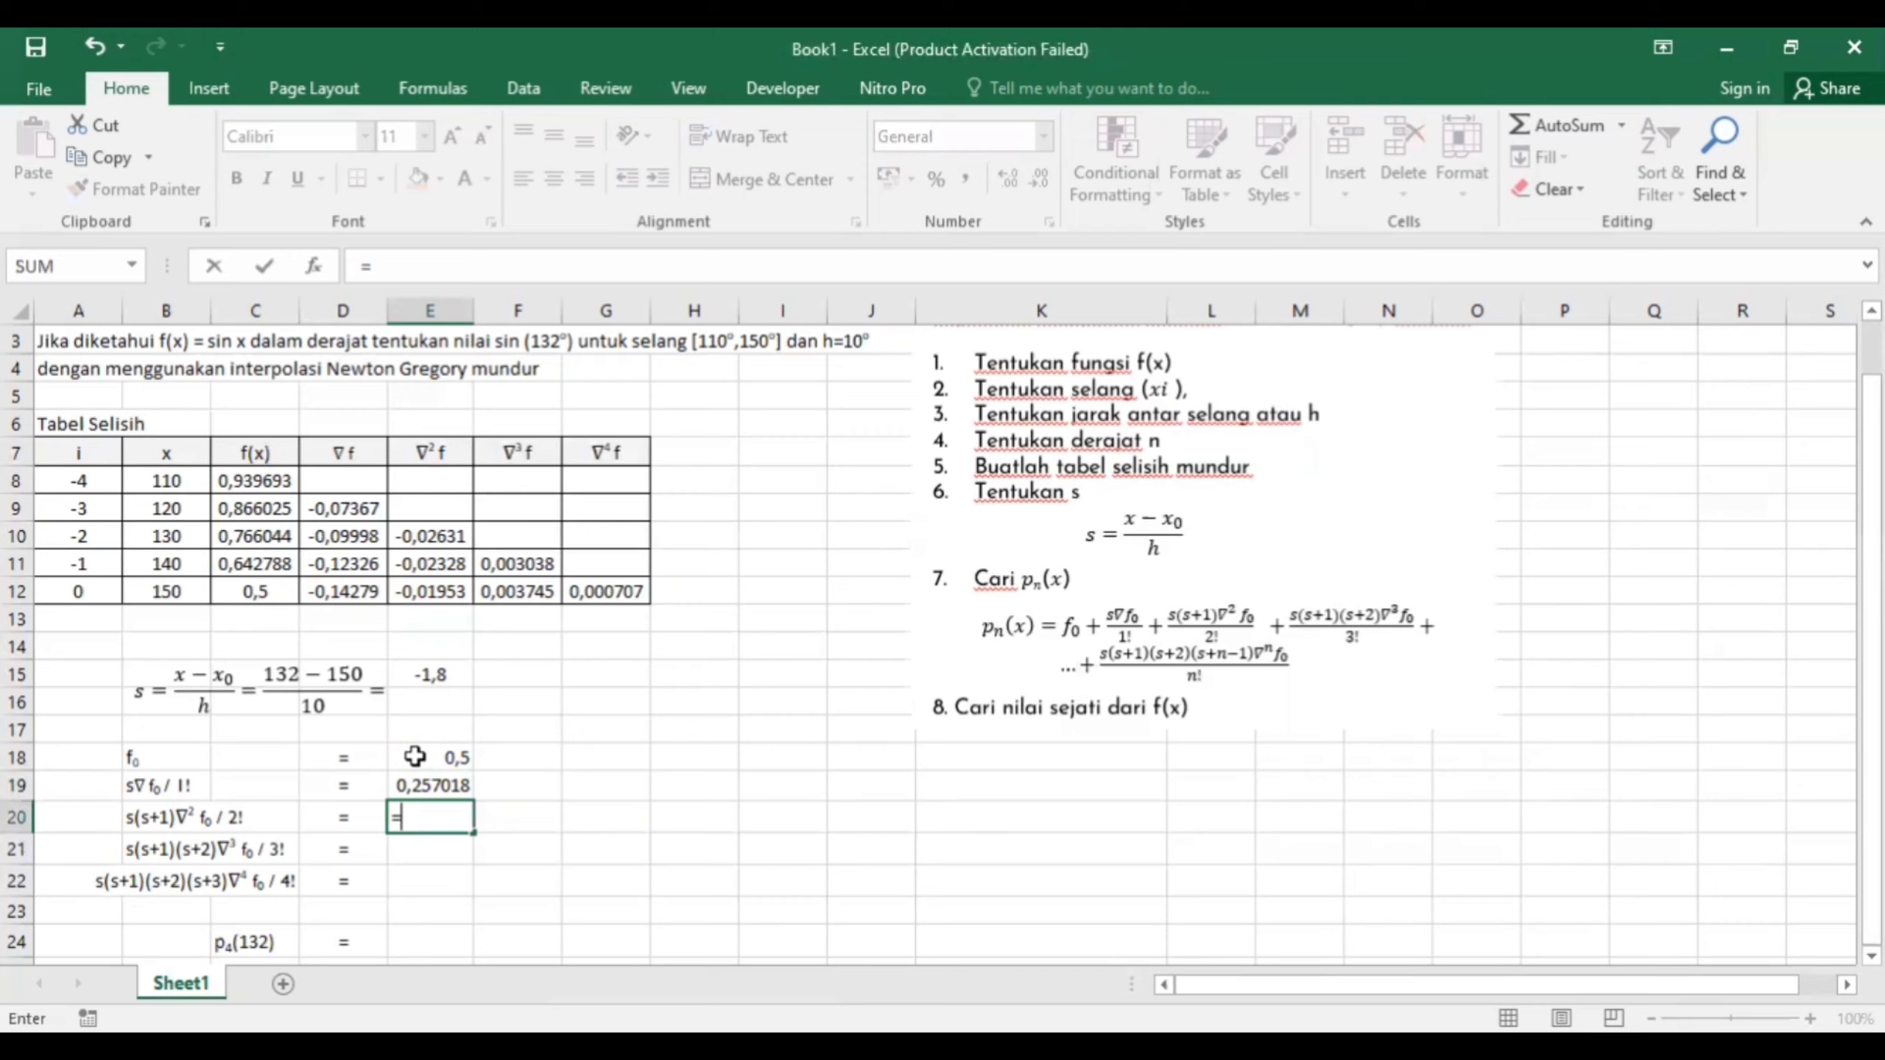
text(()
key(BackSpace)
key(Up)
key(Up)
key(Up)
key(Up)
key(Up)
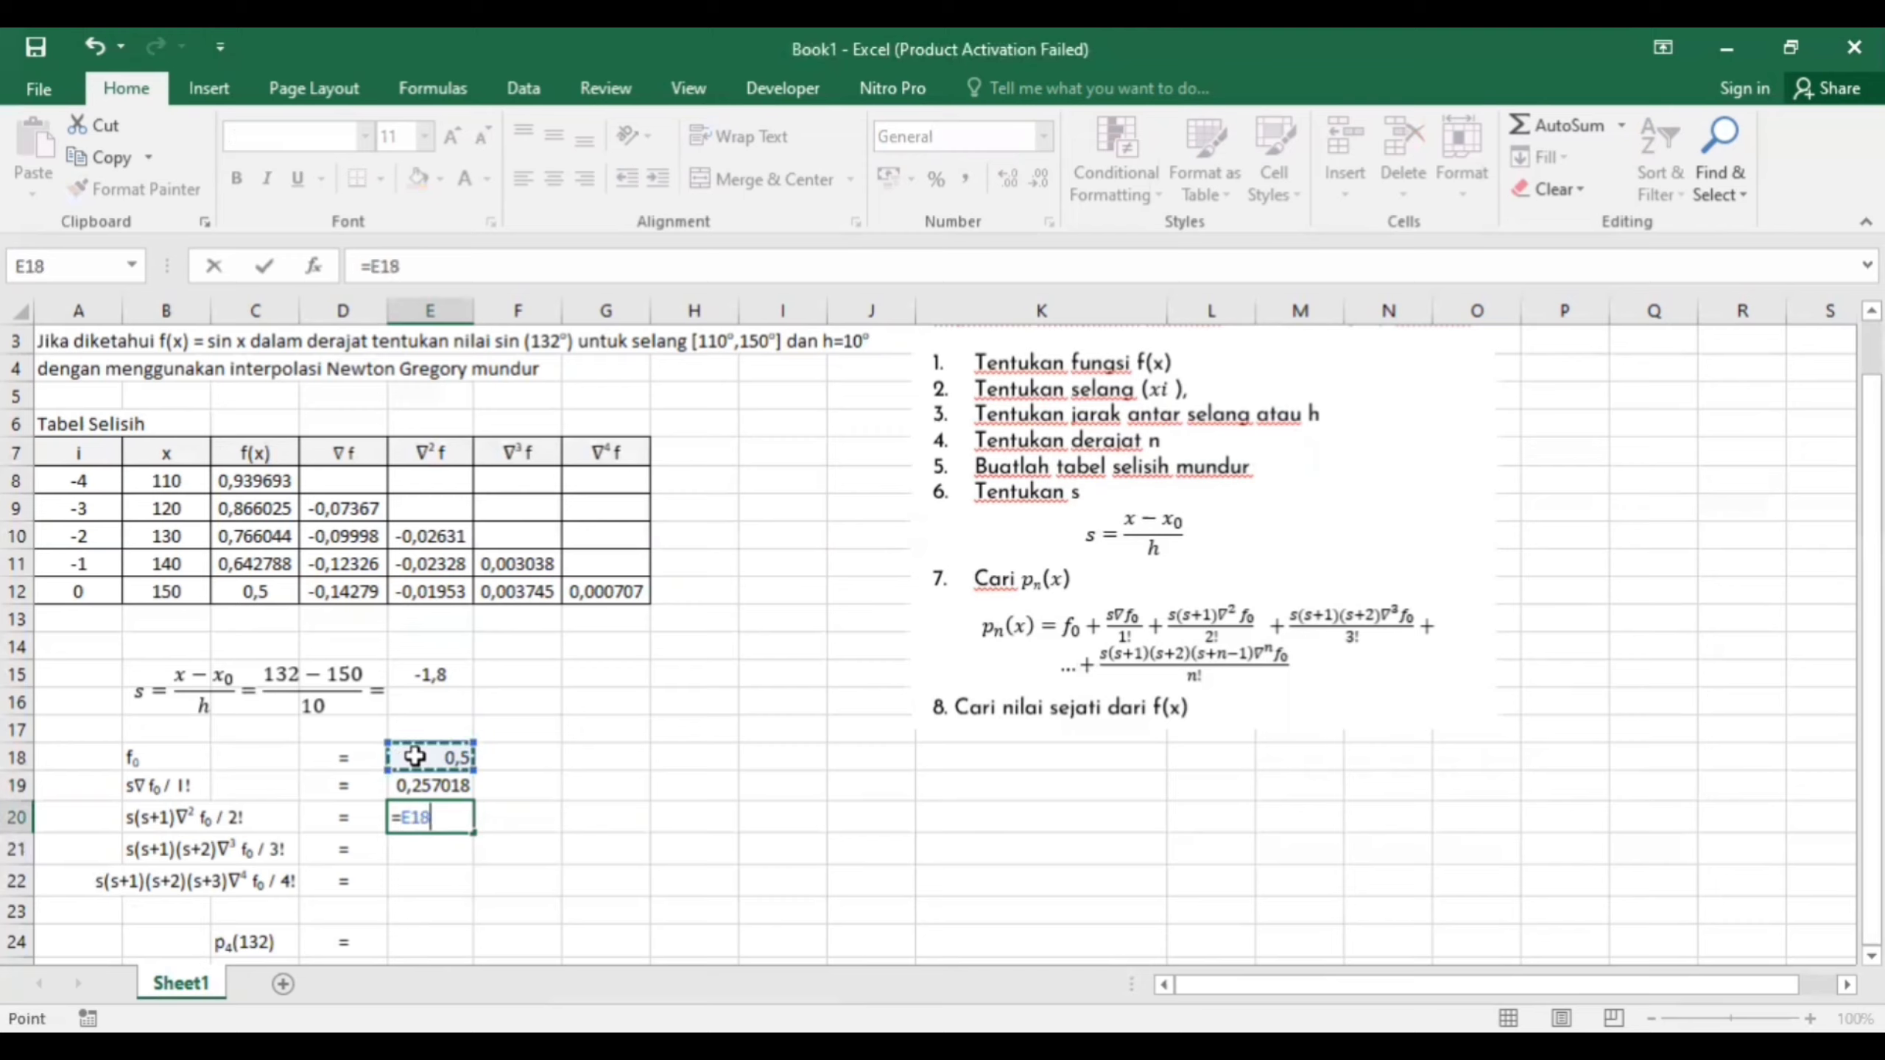
text(*()
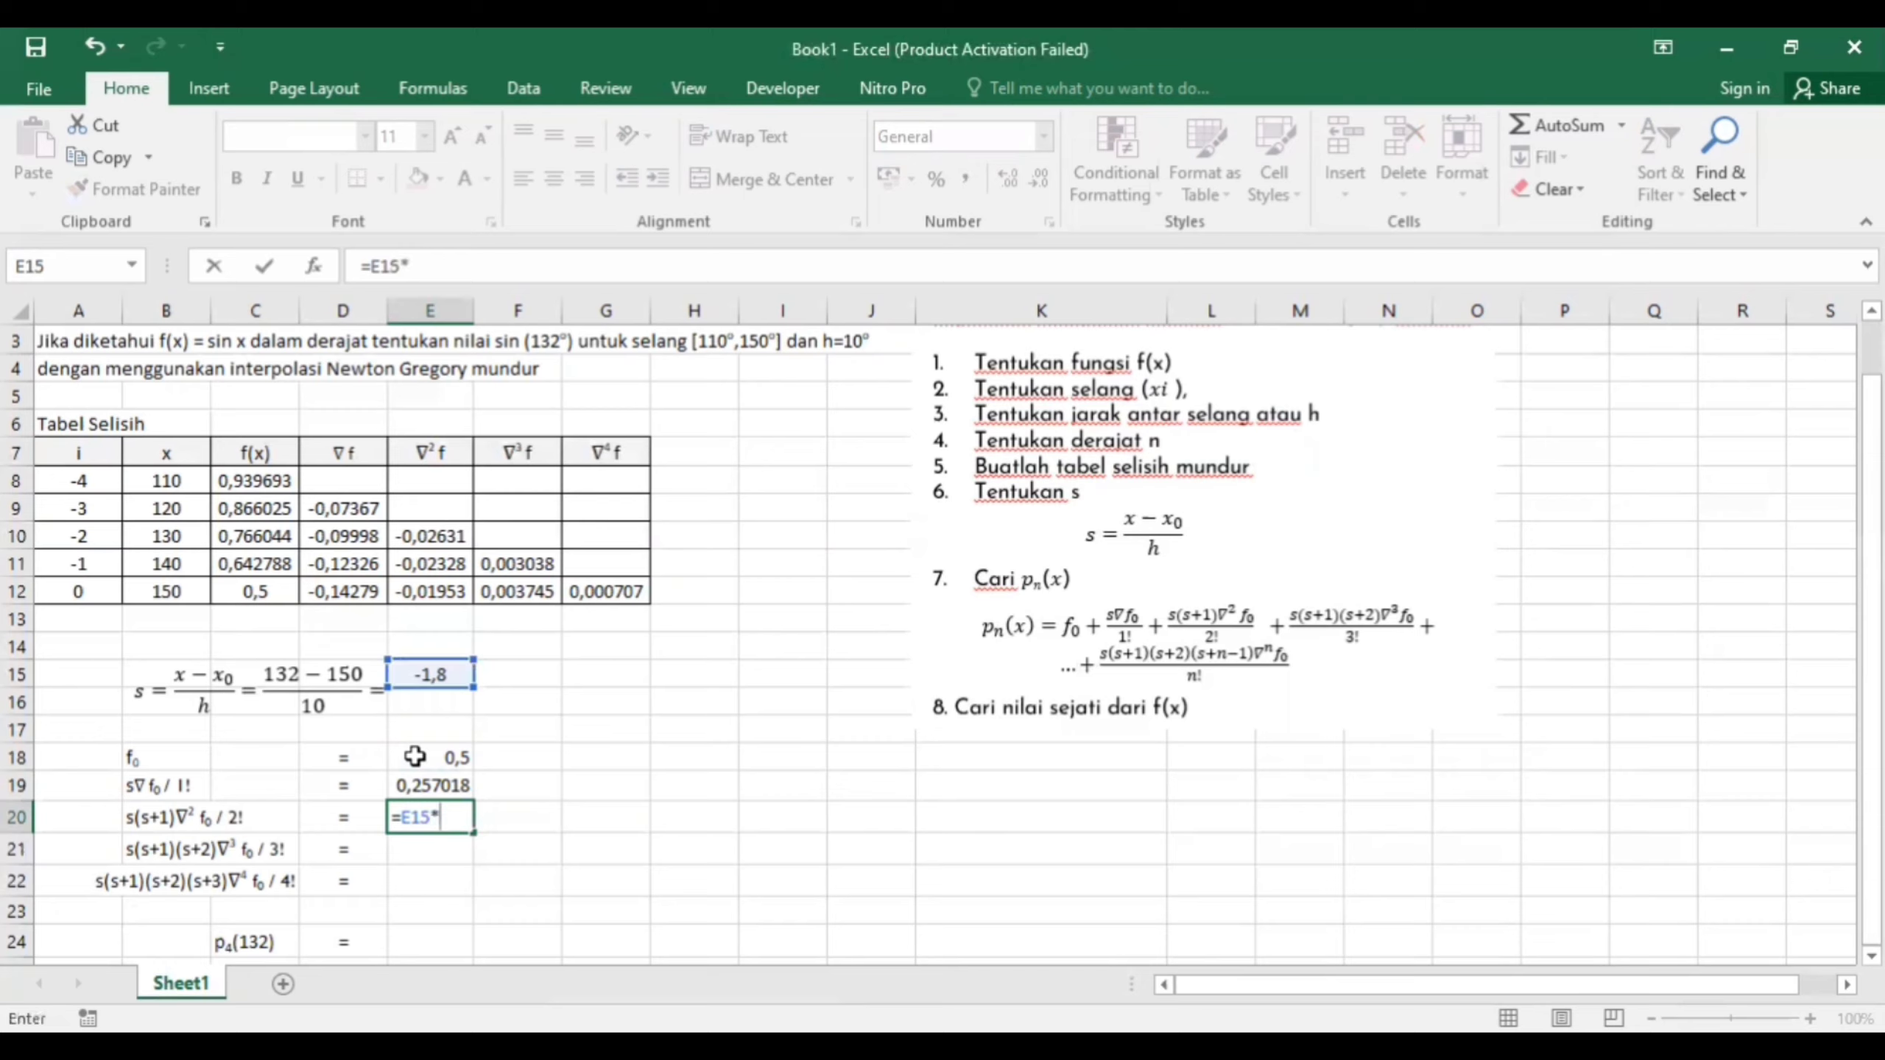
click(443, 675)
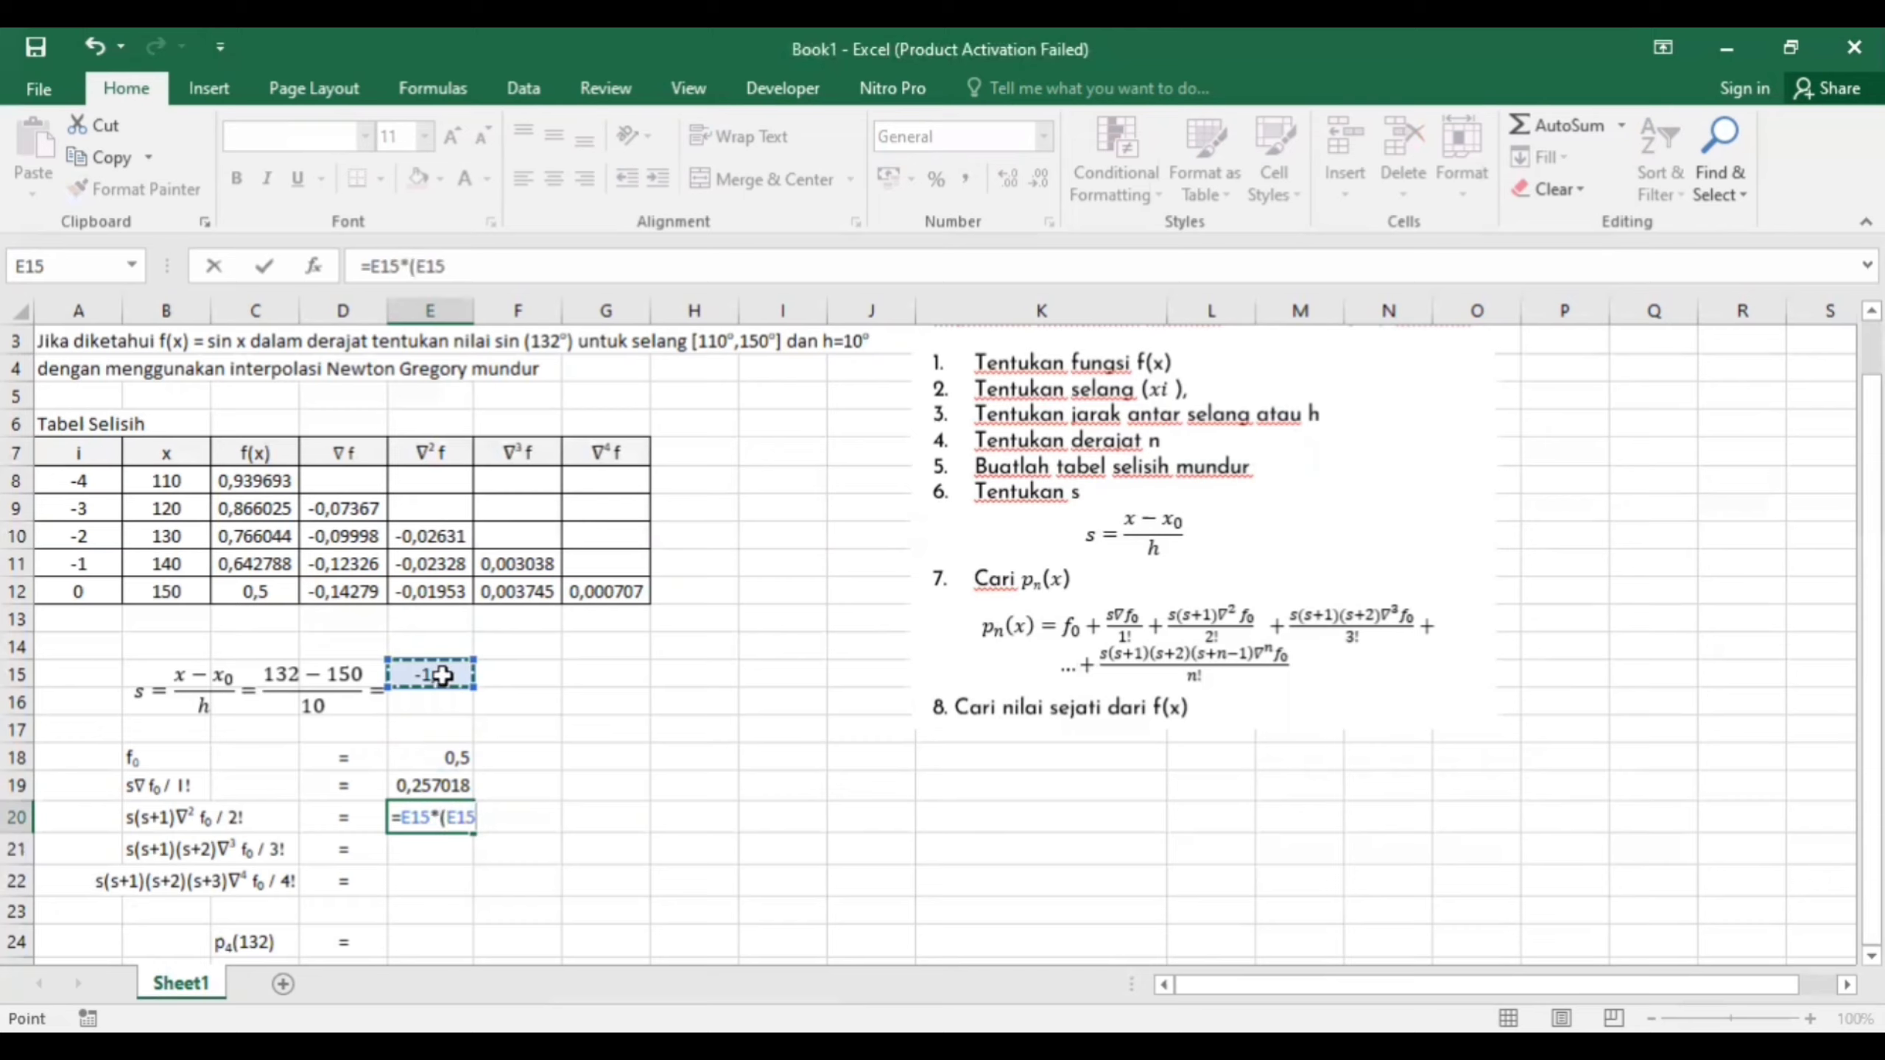
text(+1)*)
click(432, 592)
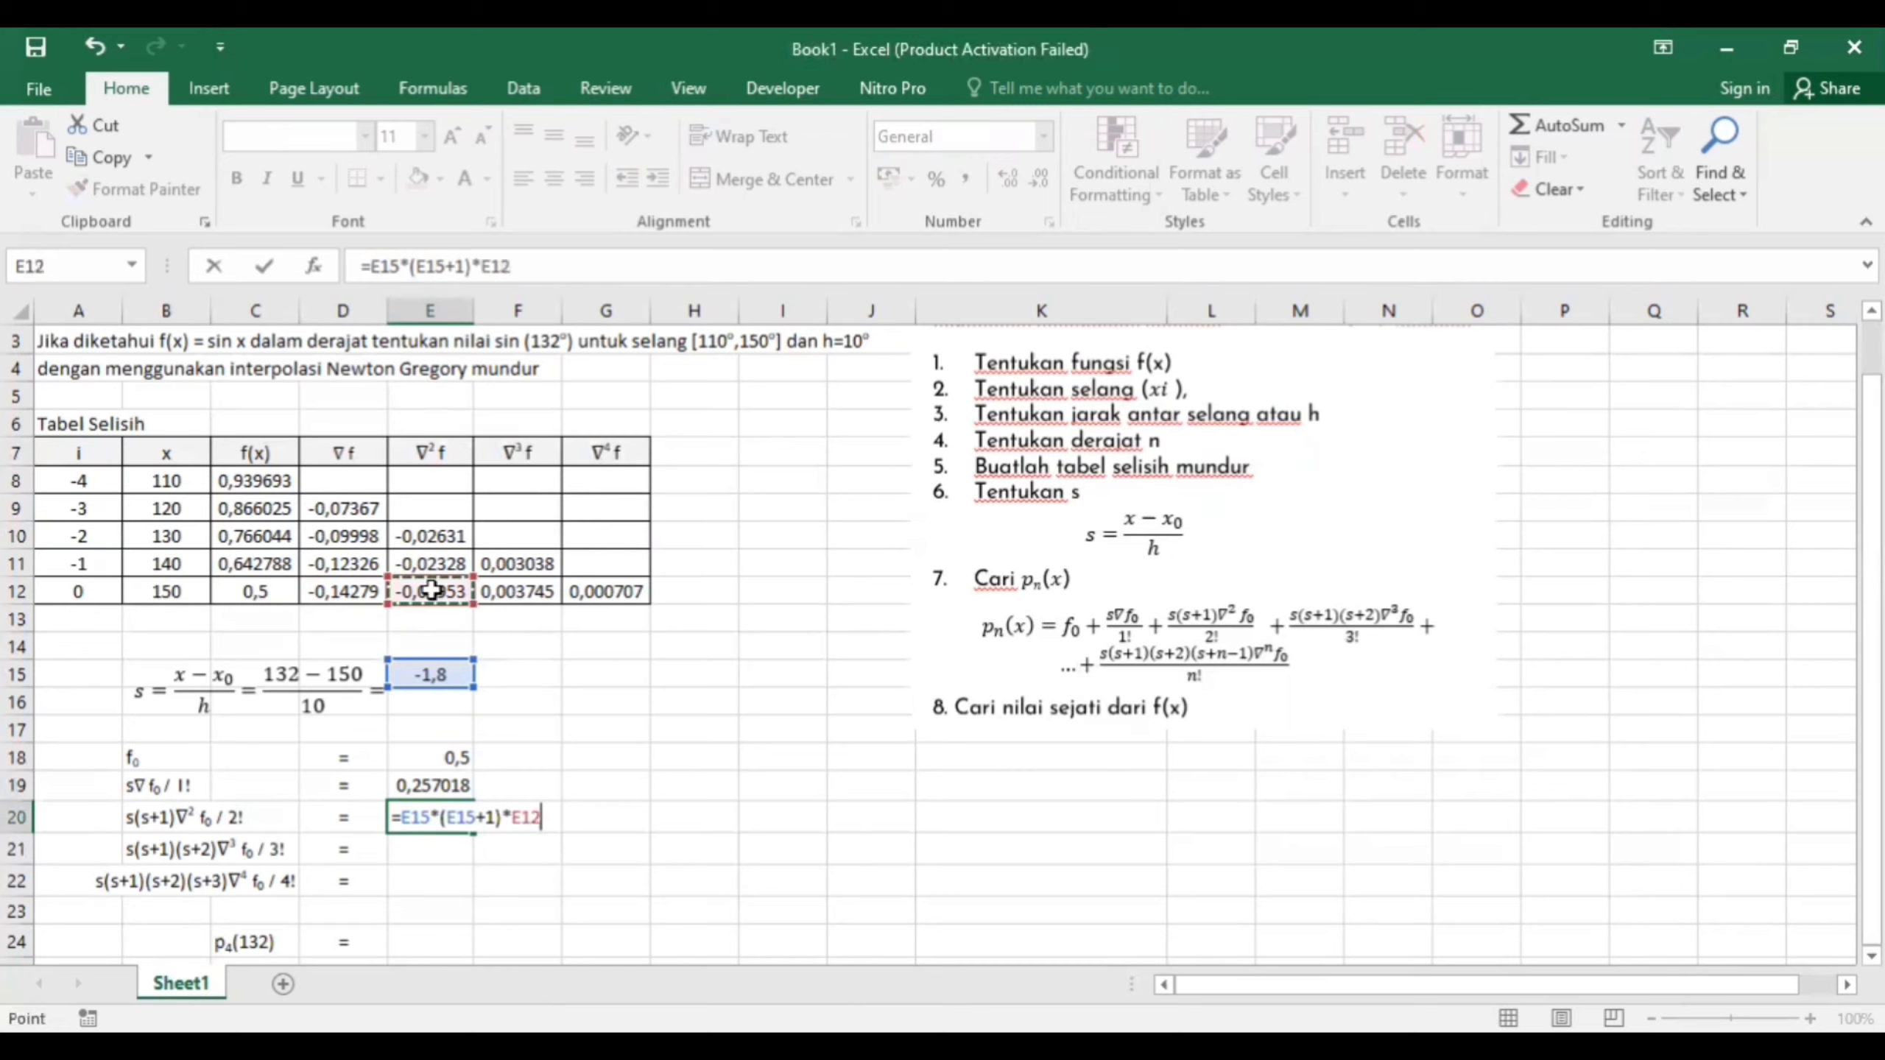
text(/fact(2)
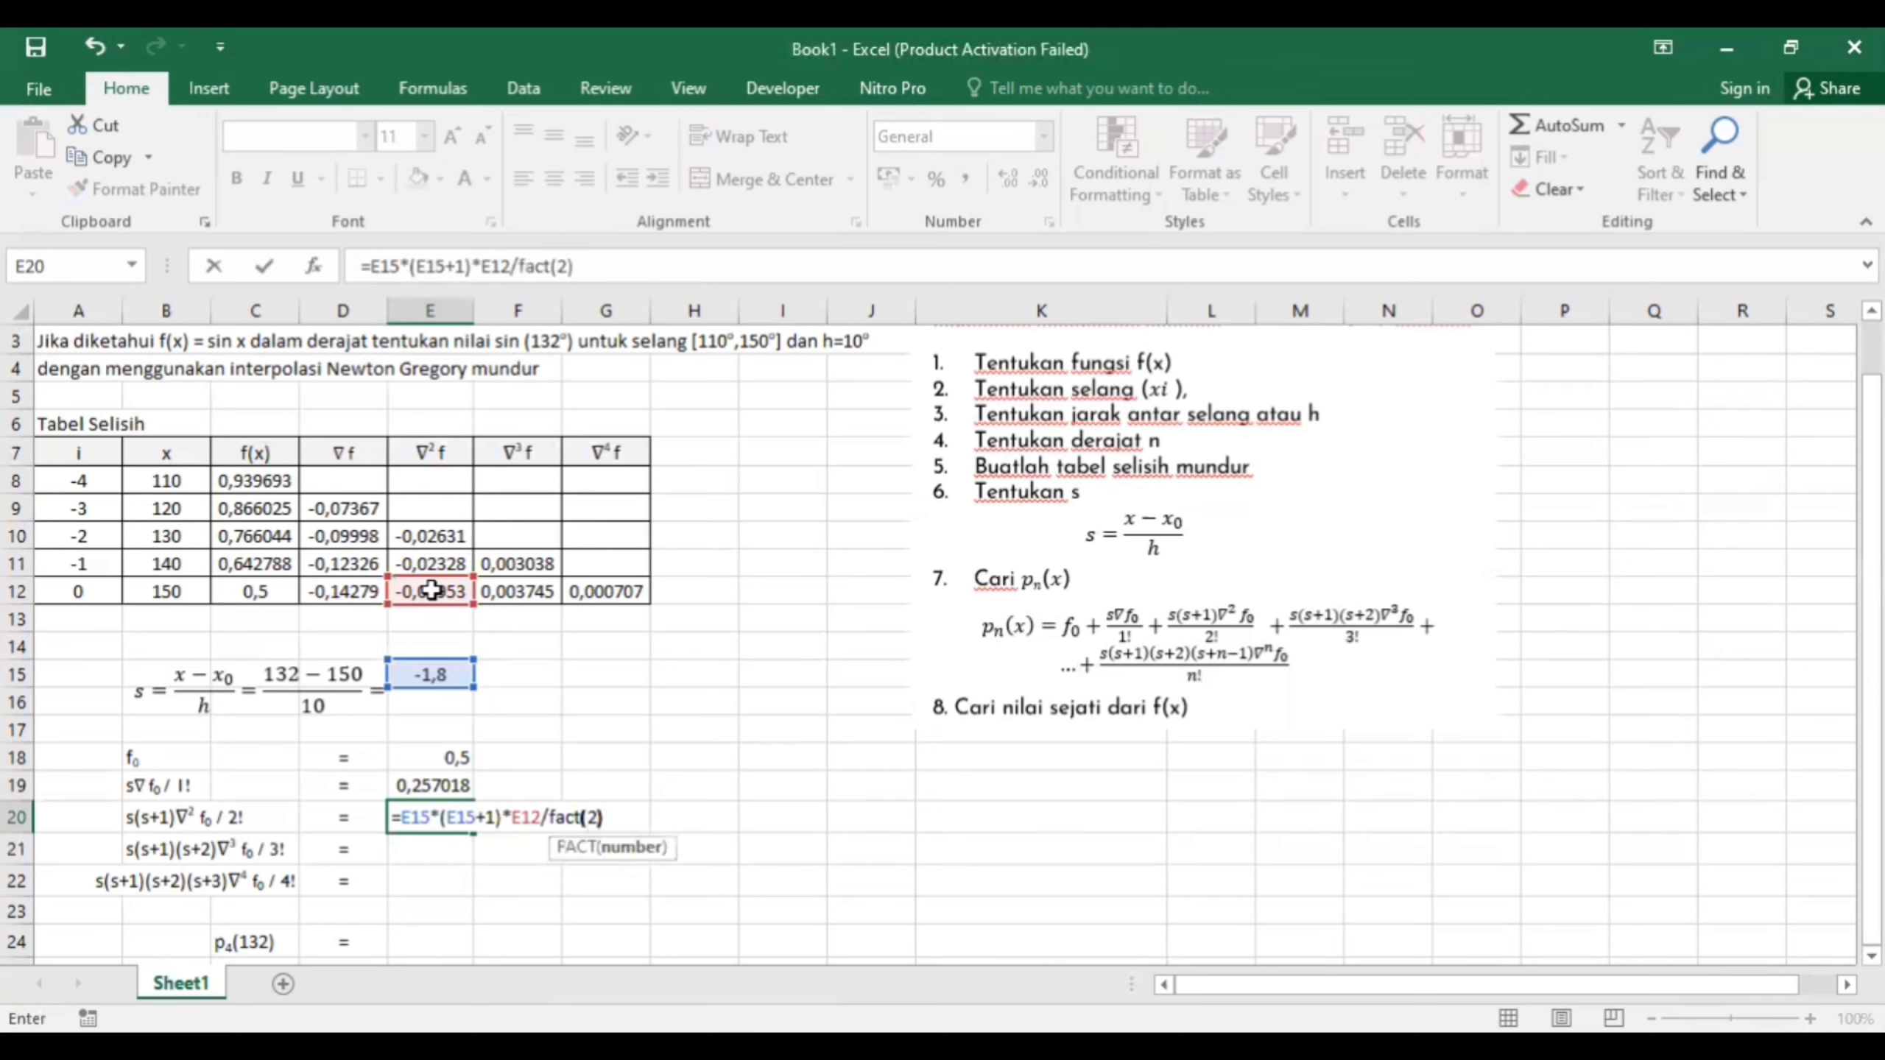
key(Return)
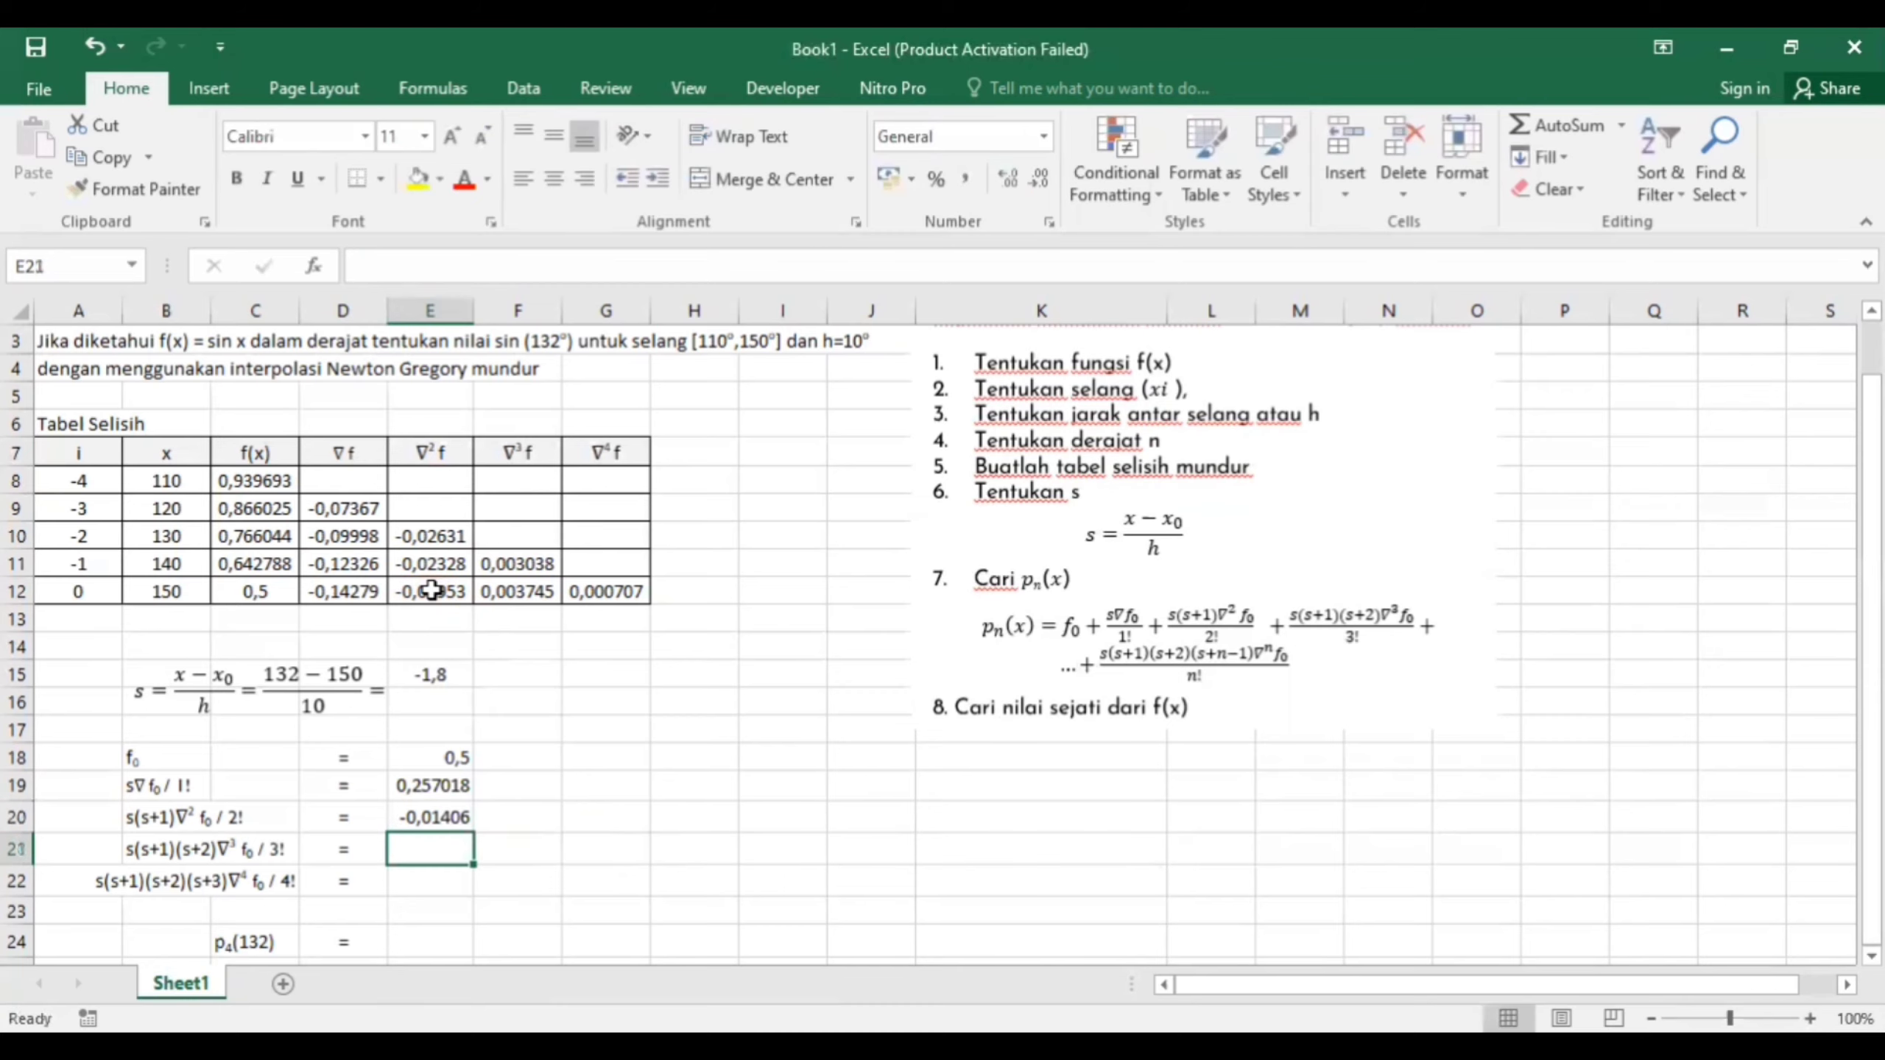
Calculate the third-difference term s(s+1)(s+2)∇³f₀/3! in E21 with =E15*(E15+1)*(E15+2)*F12/FACT(3)
text(=)
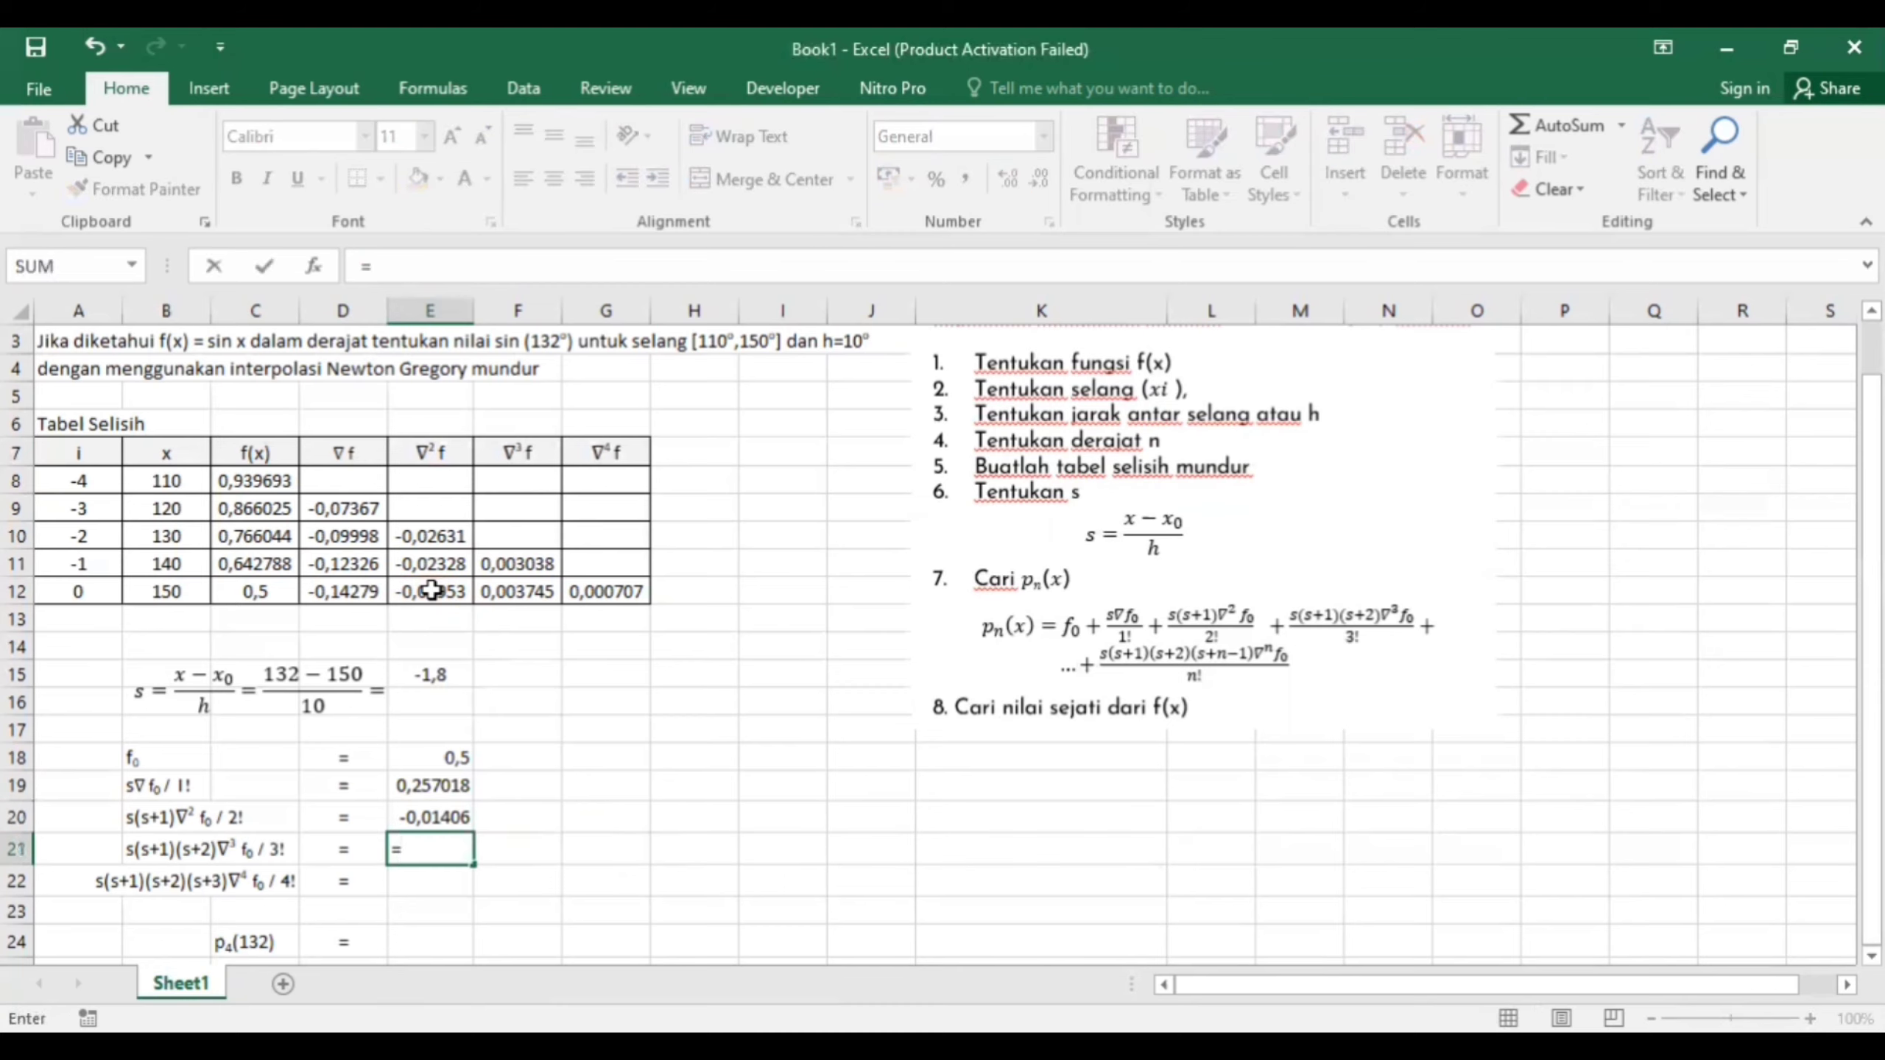
click(444, 670)
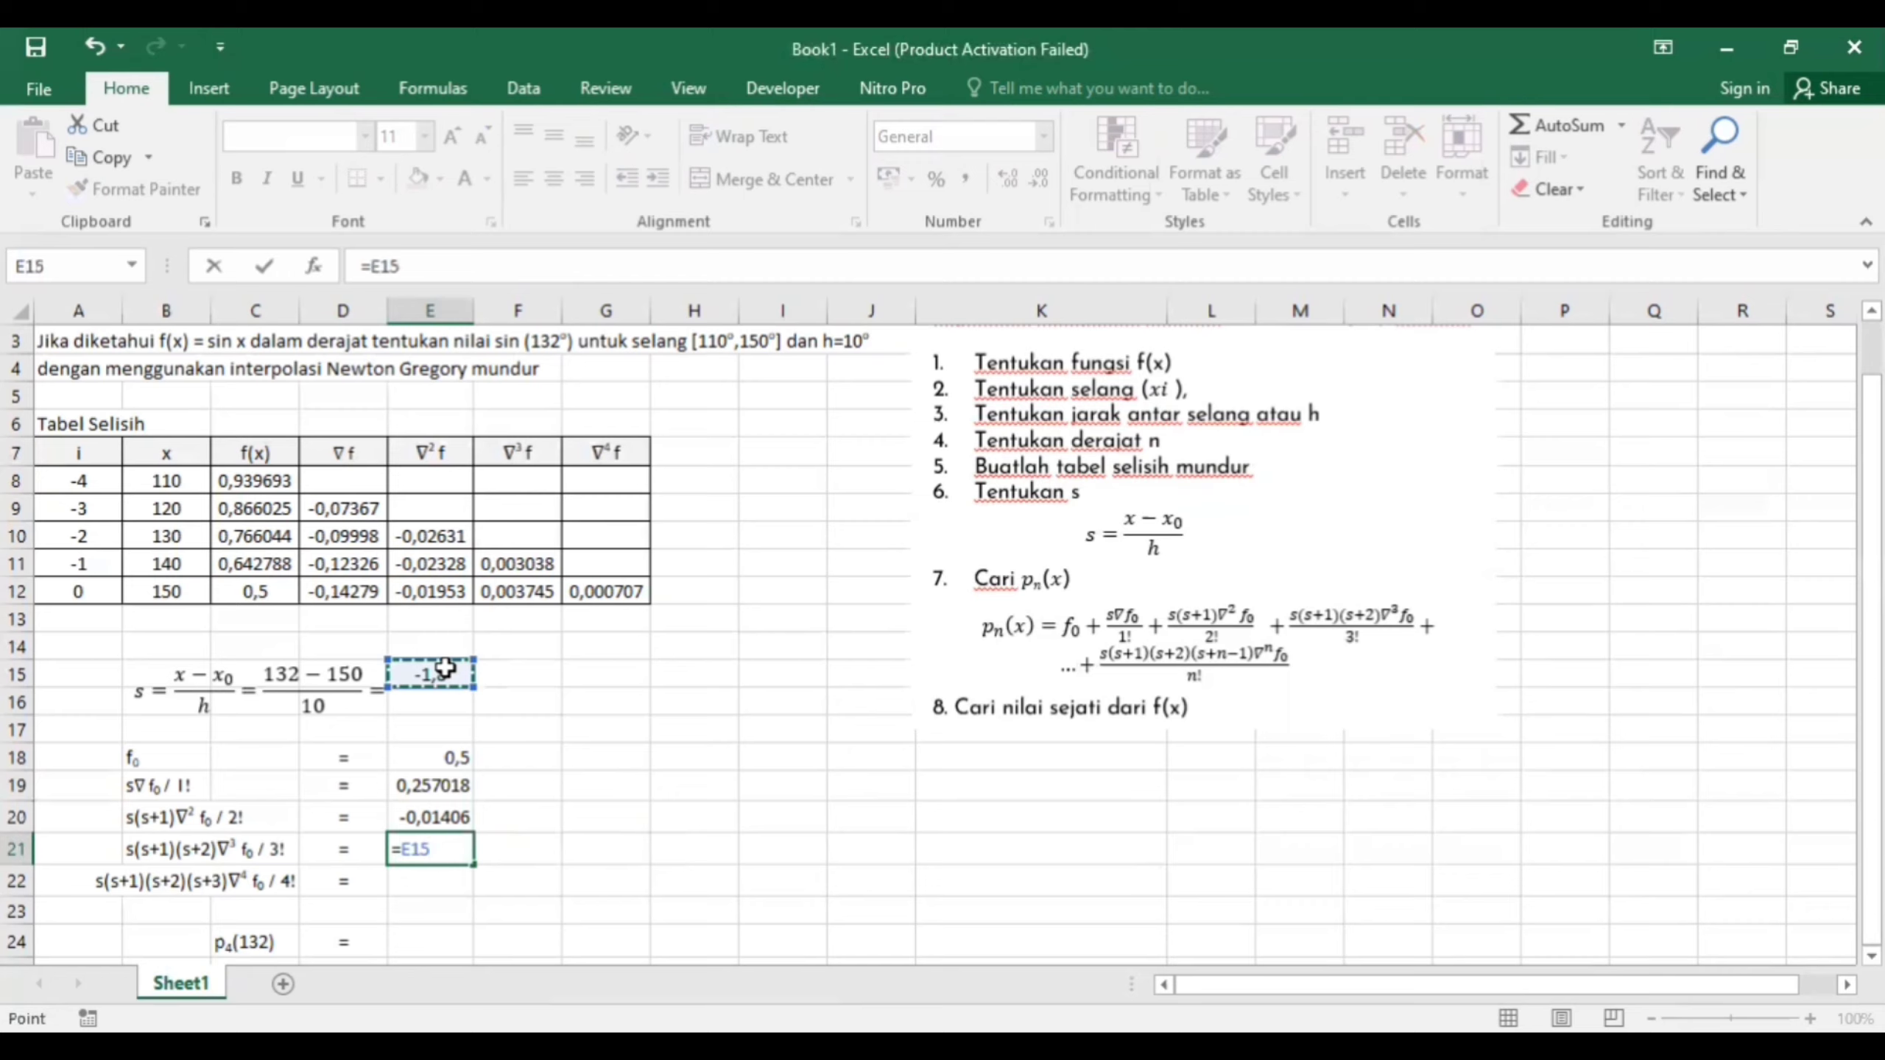
text(*()
click(444, 670)
text(+1))
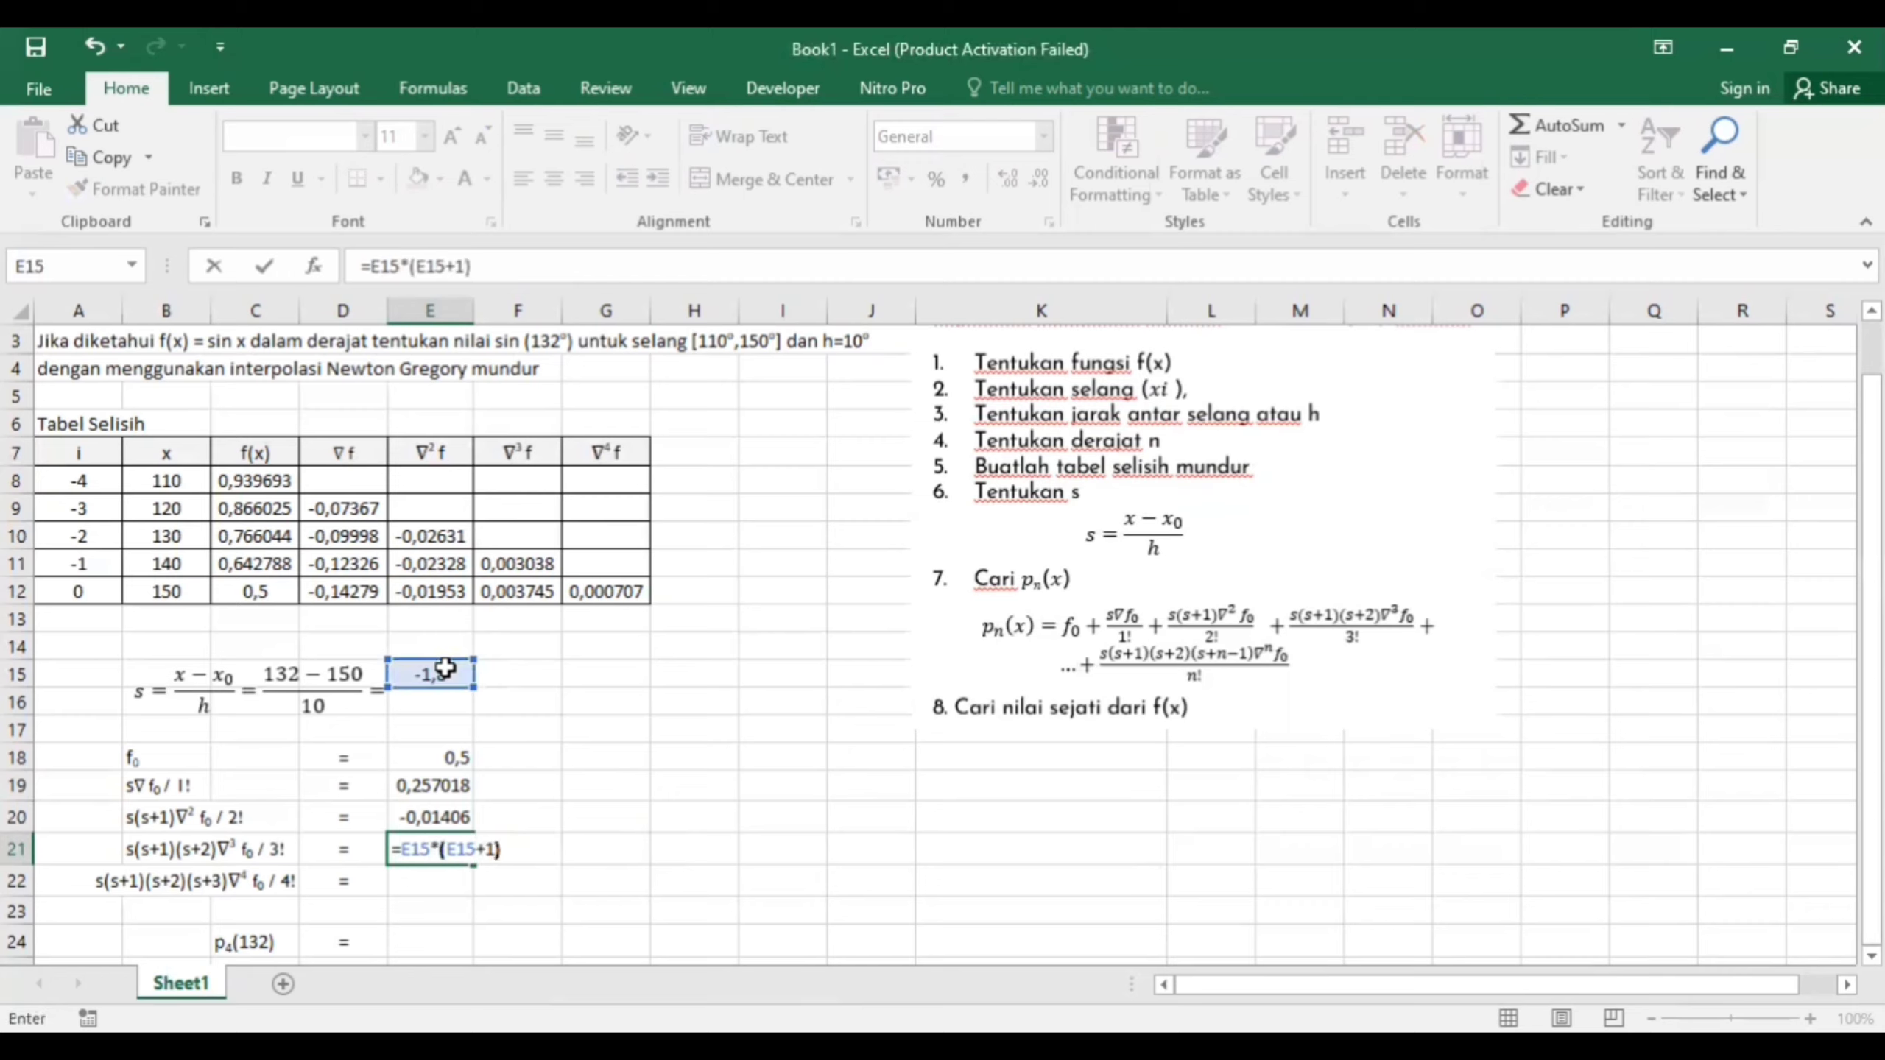
text(*()
click(453, 670)
text(2)
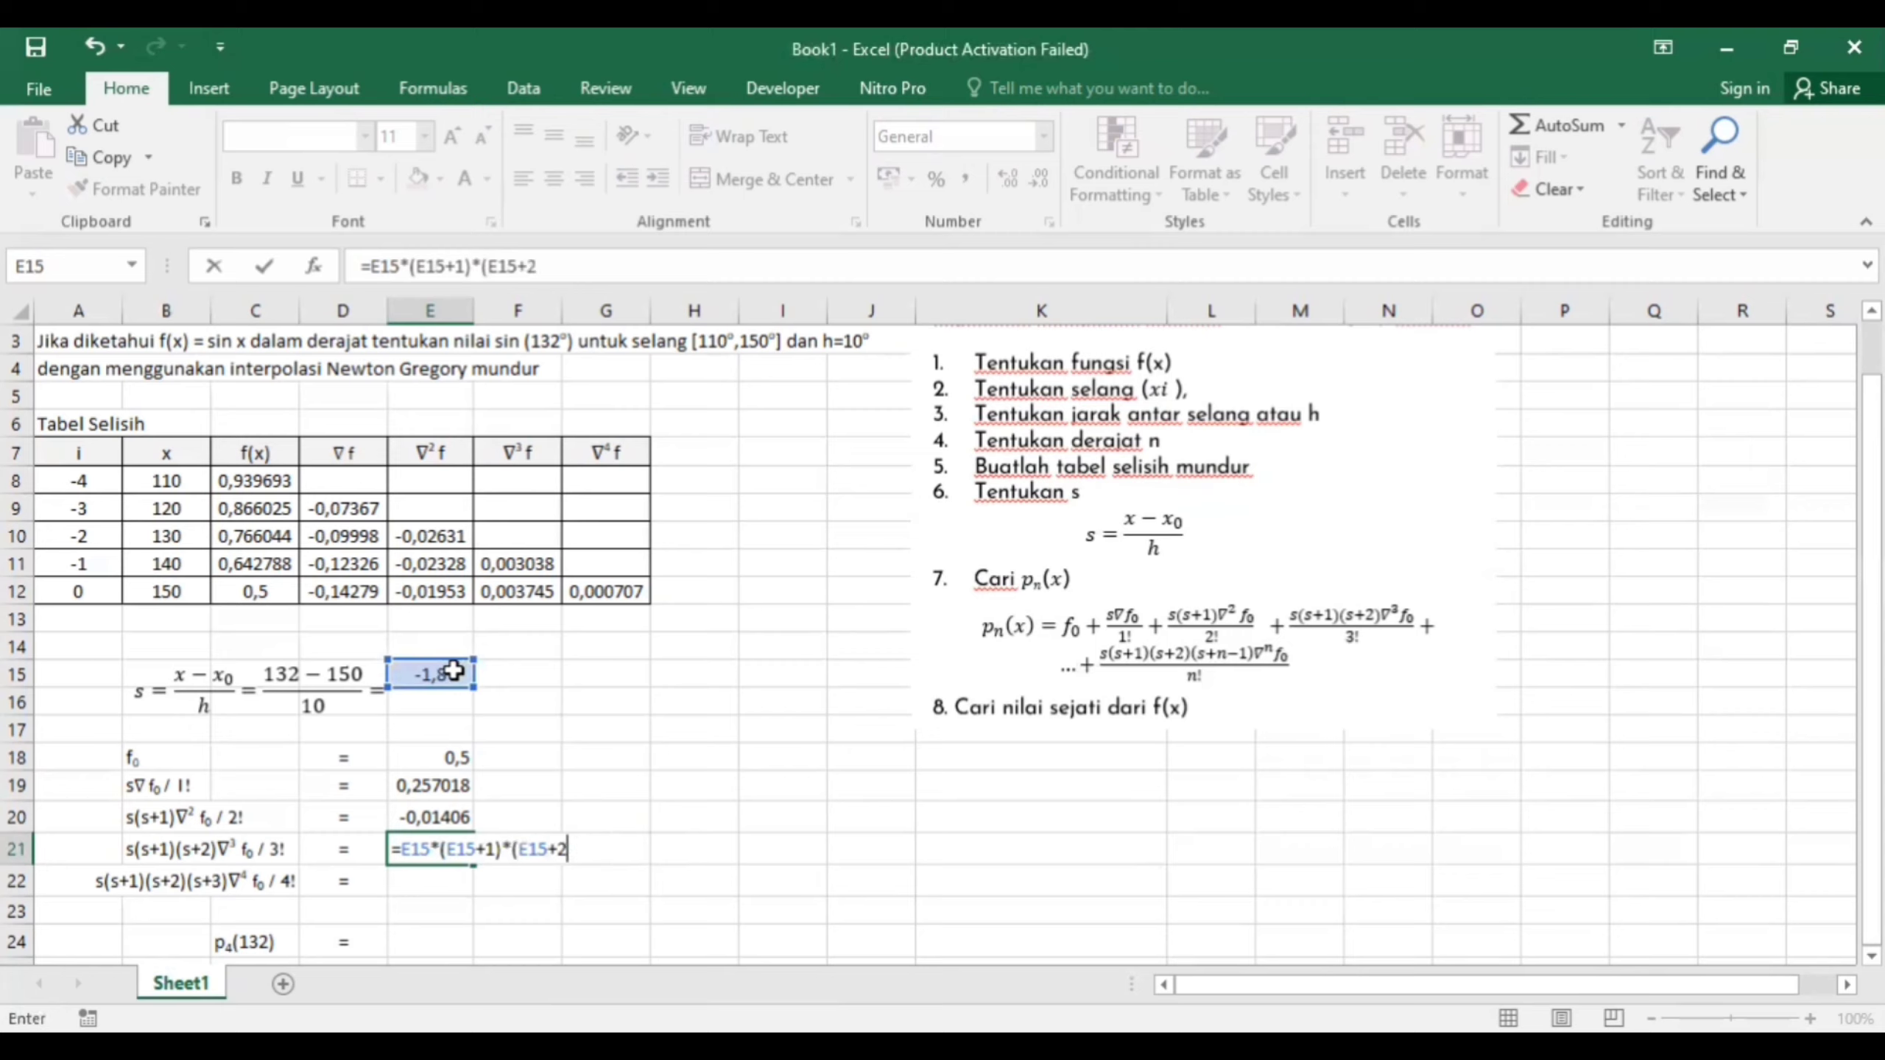
text()*)
click(514, 592)
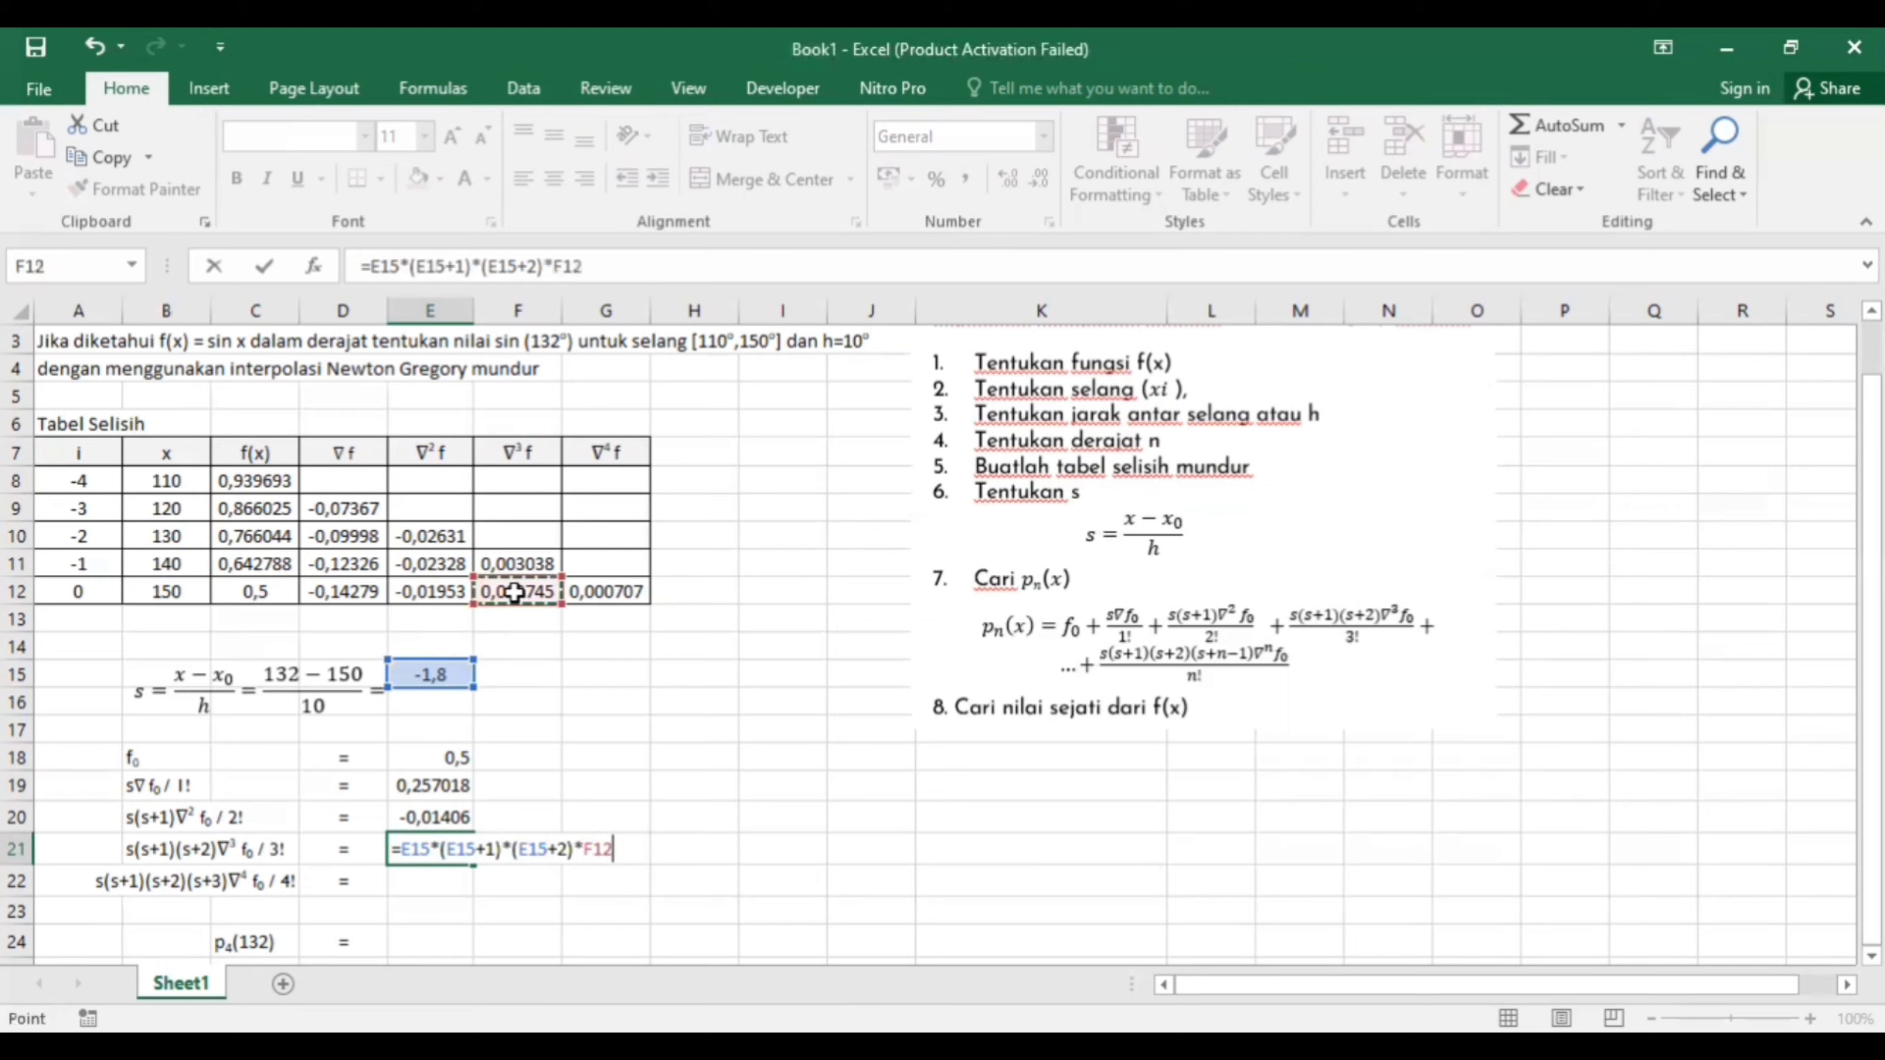
text(/f)
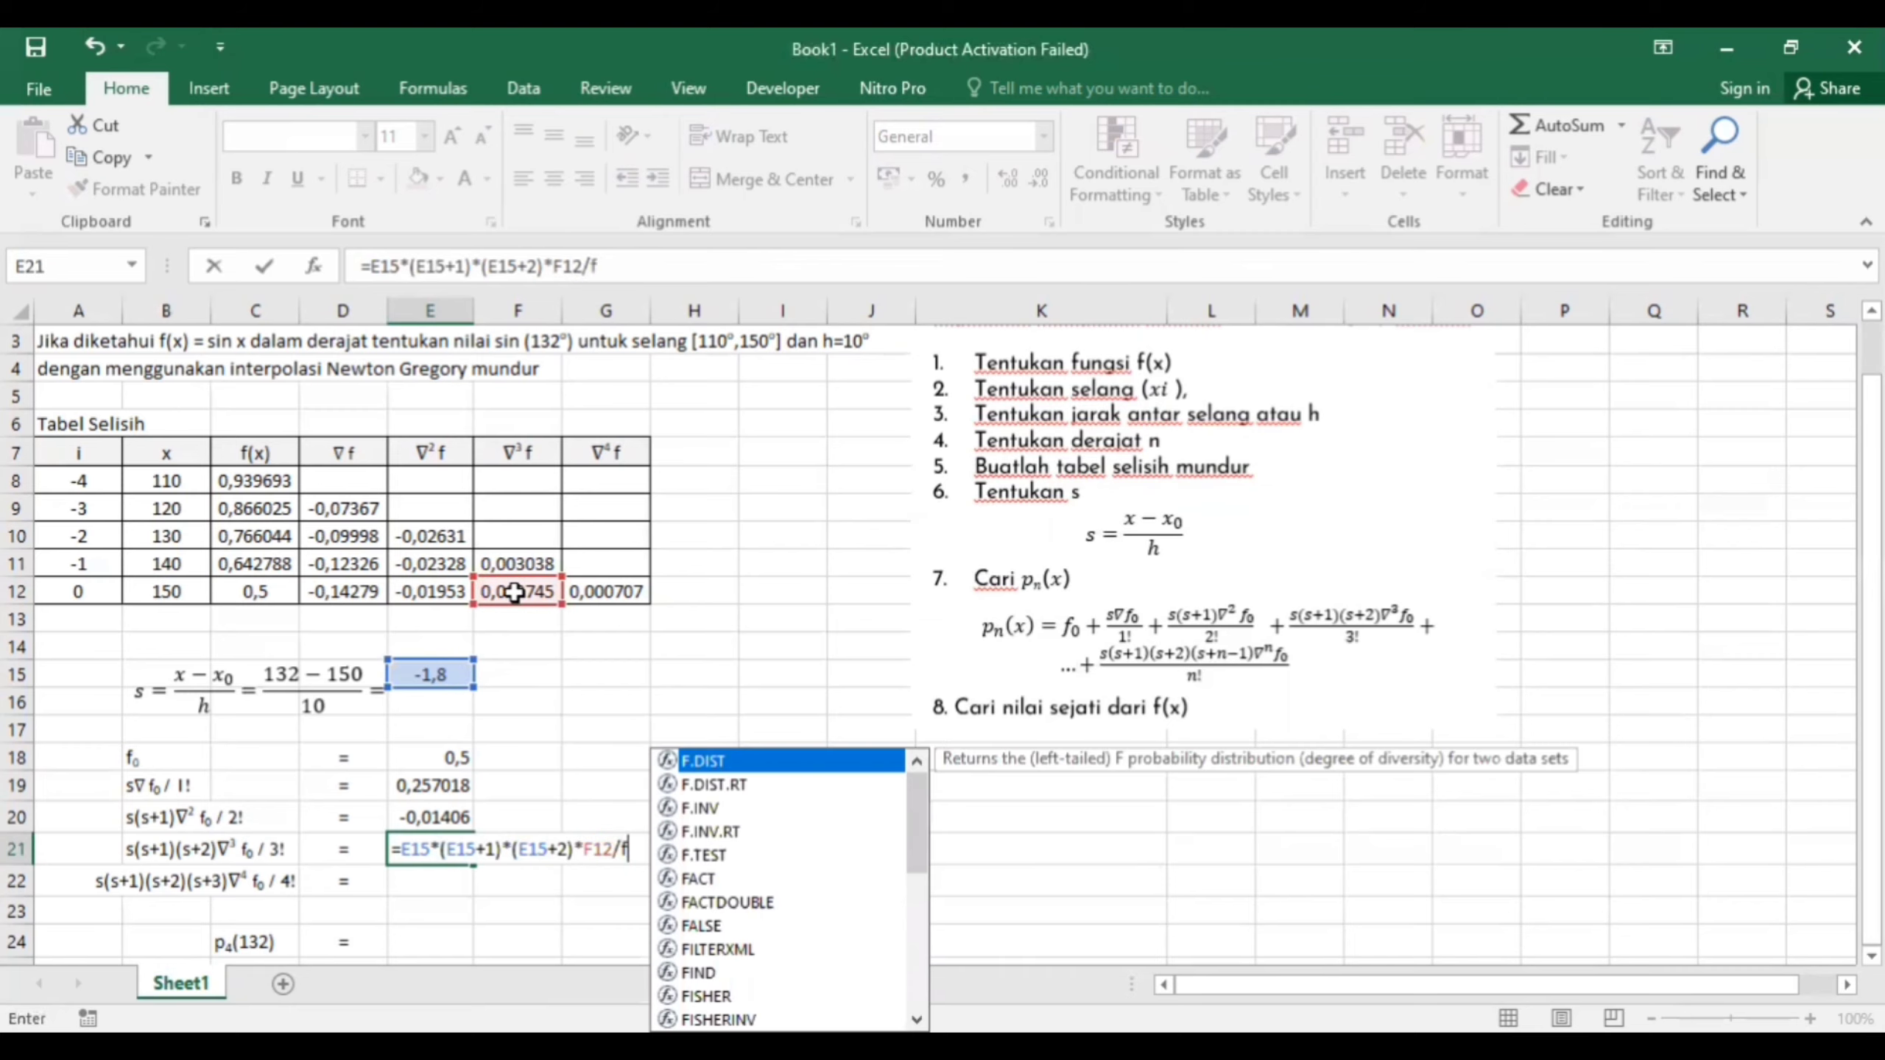
text(act(3))
key(Return)
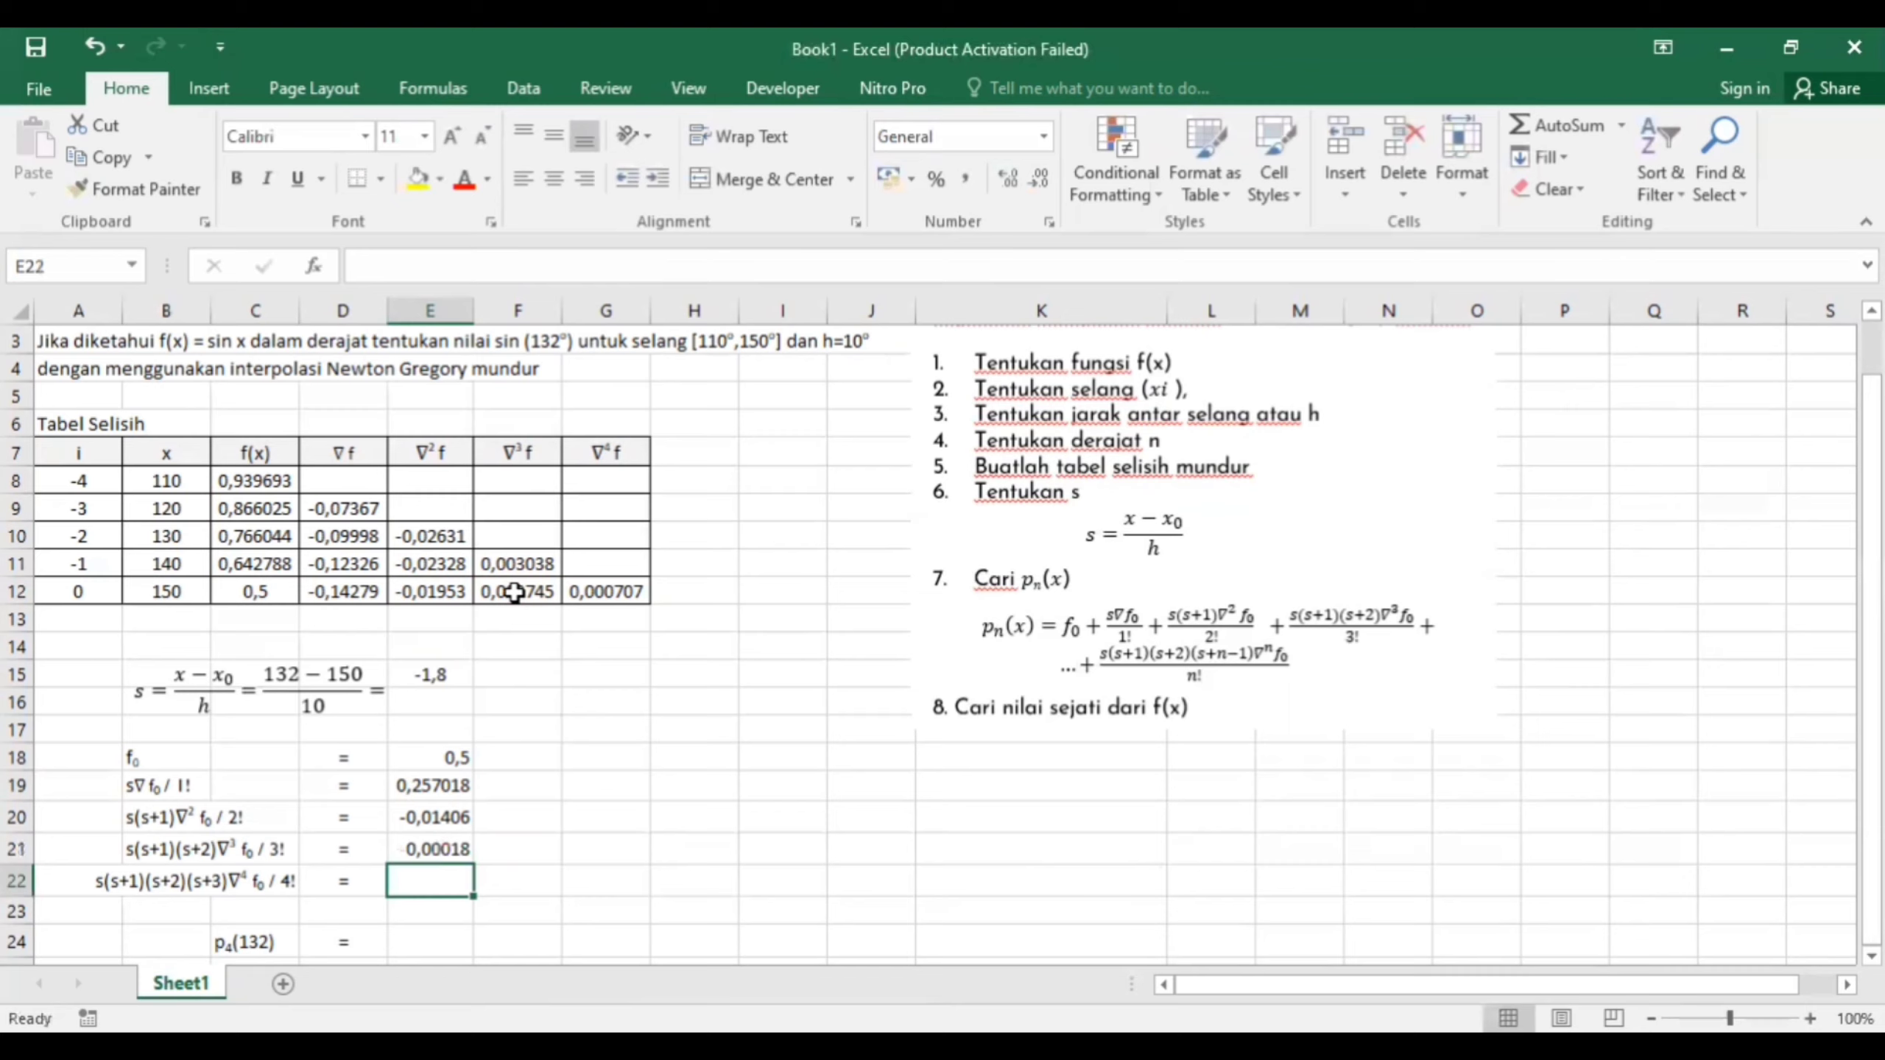
Calculate the fourth-difference term in E22 with =E15*(E15+1)*(E15+2)*(E15+3)*G12/FACT(4)
text(=)
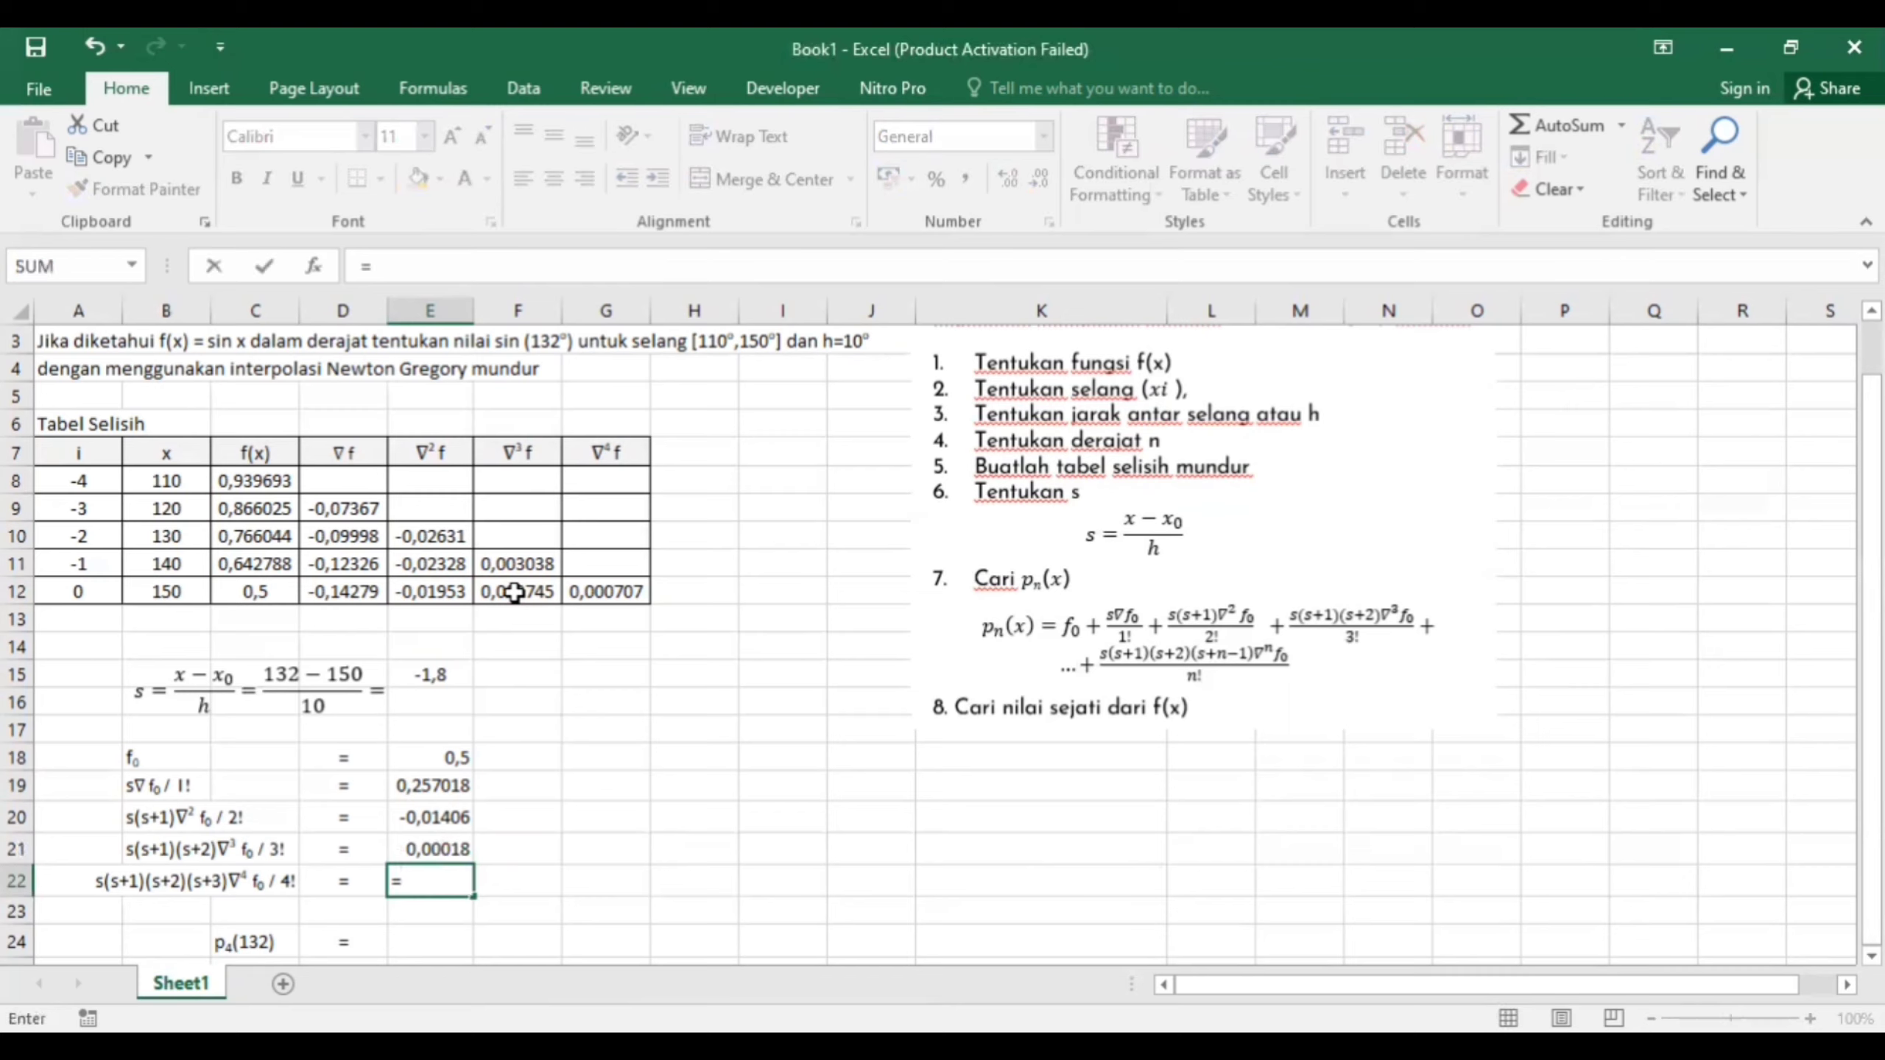
click(434, 671)
text(*)
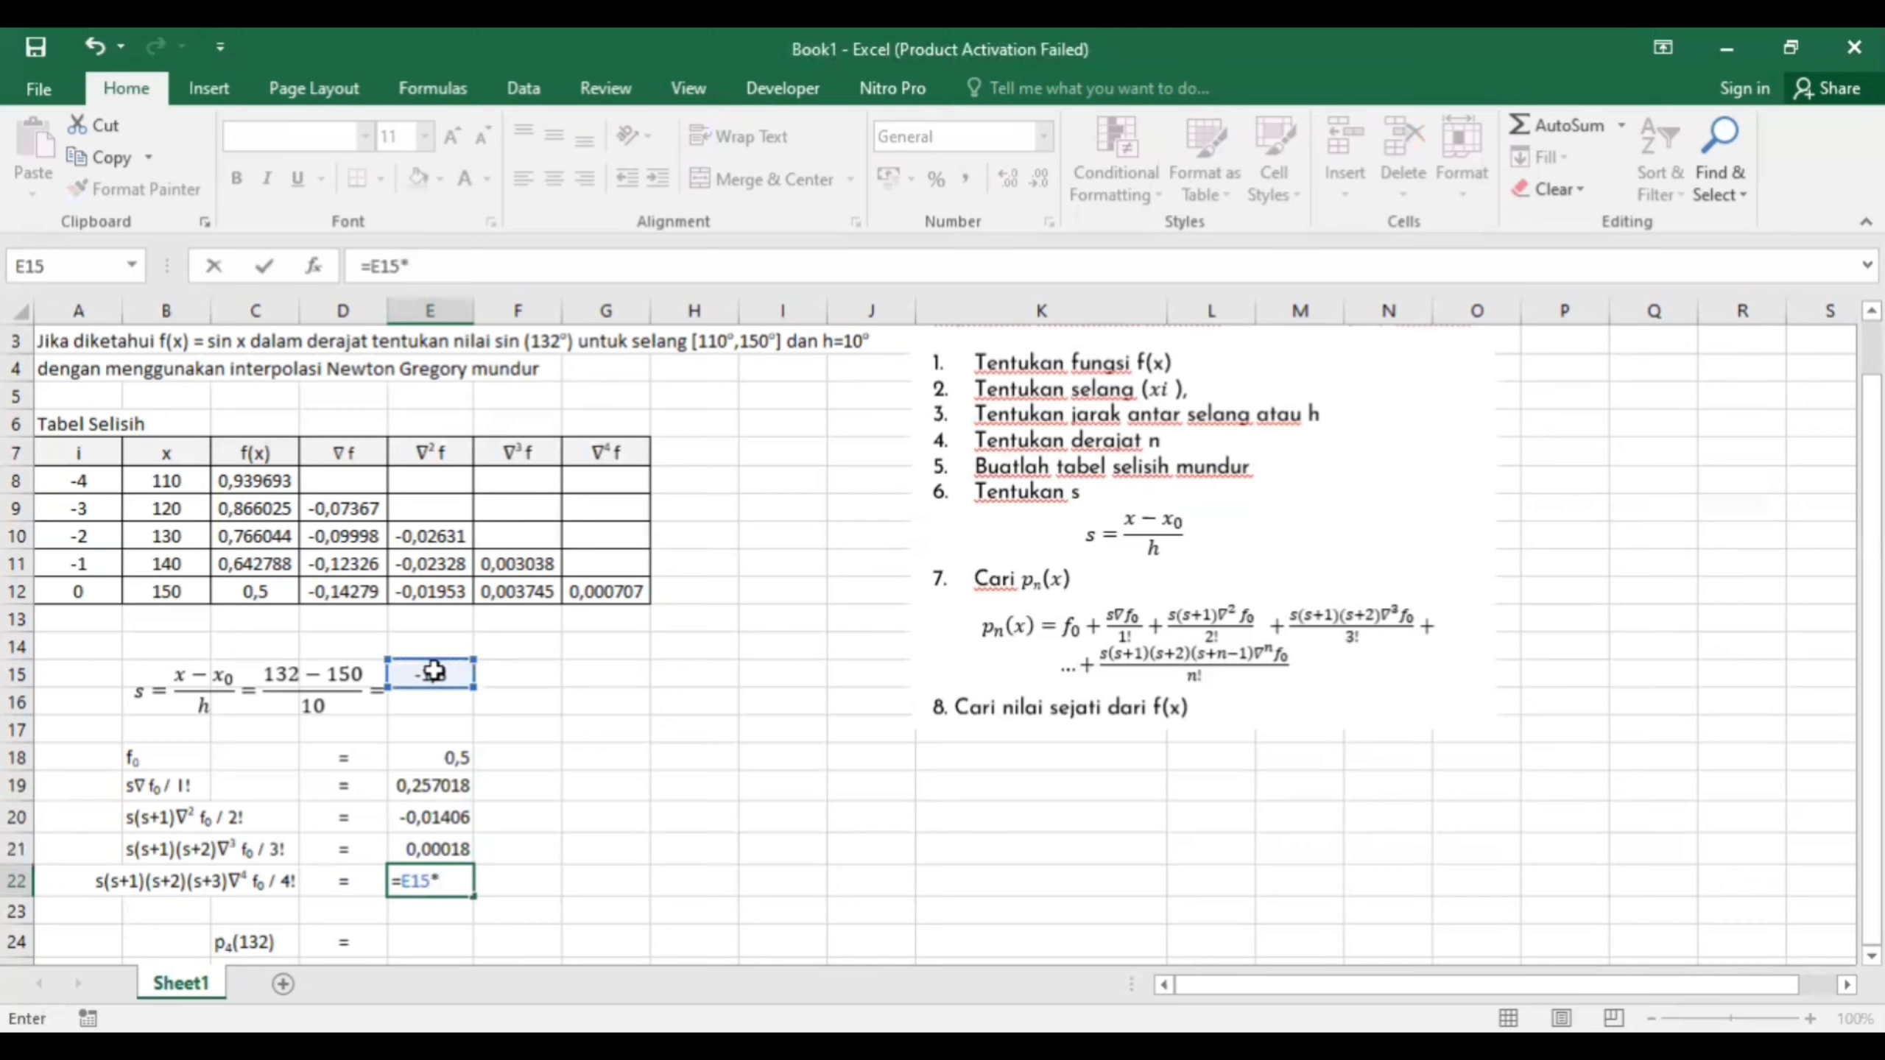
text(()
click(436, 674)
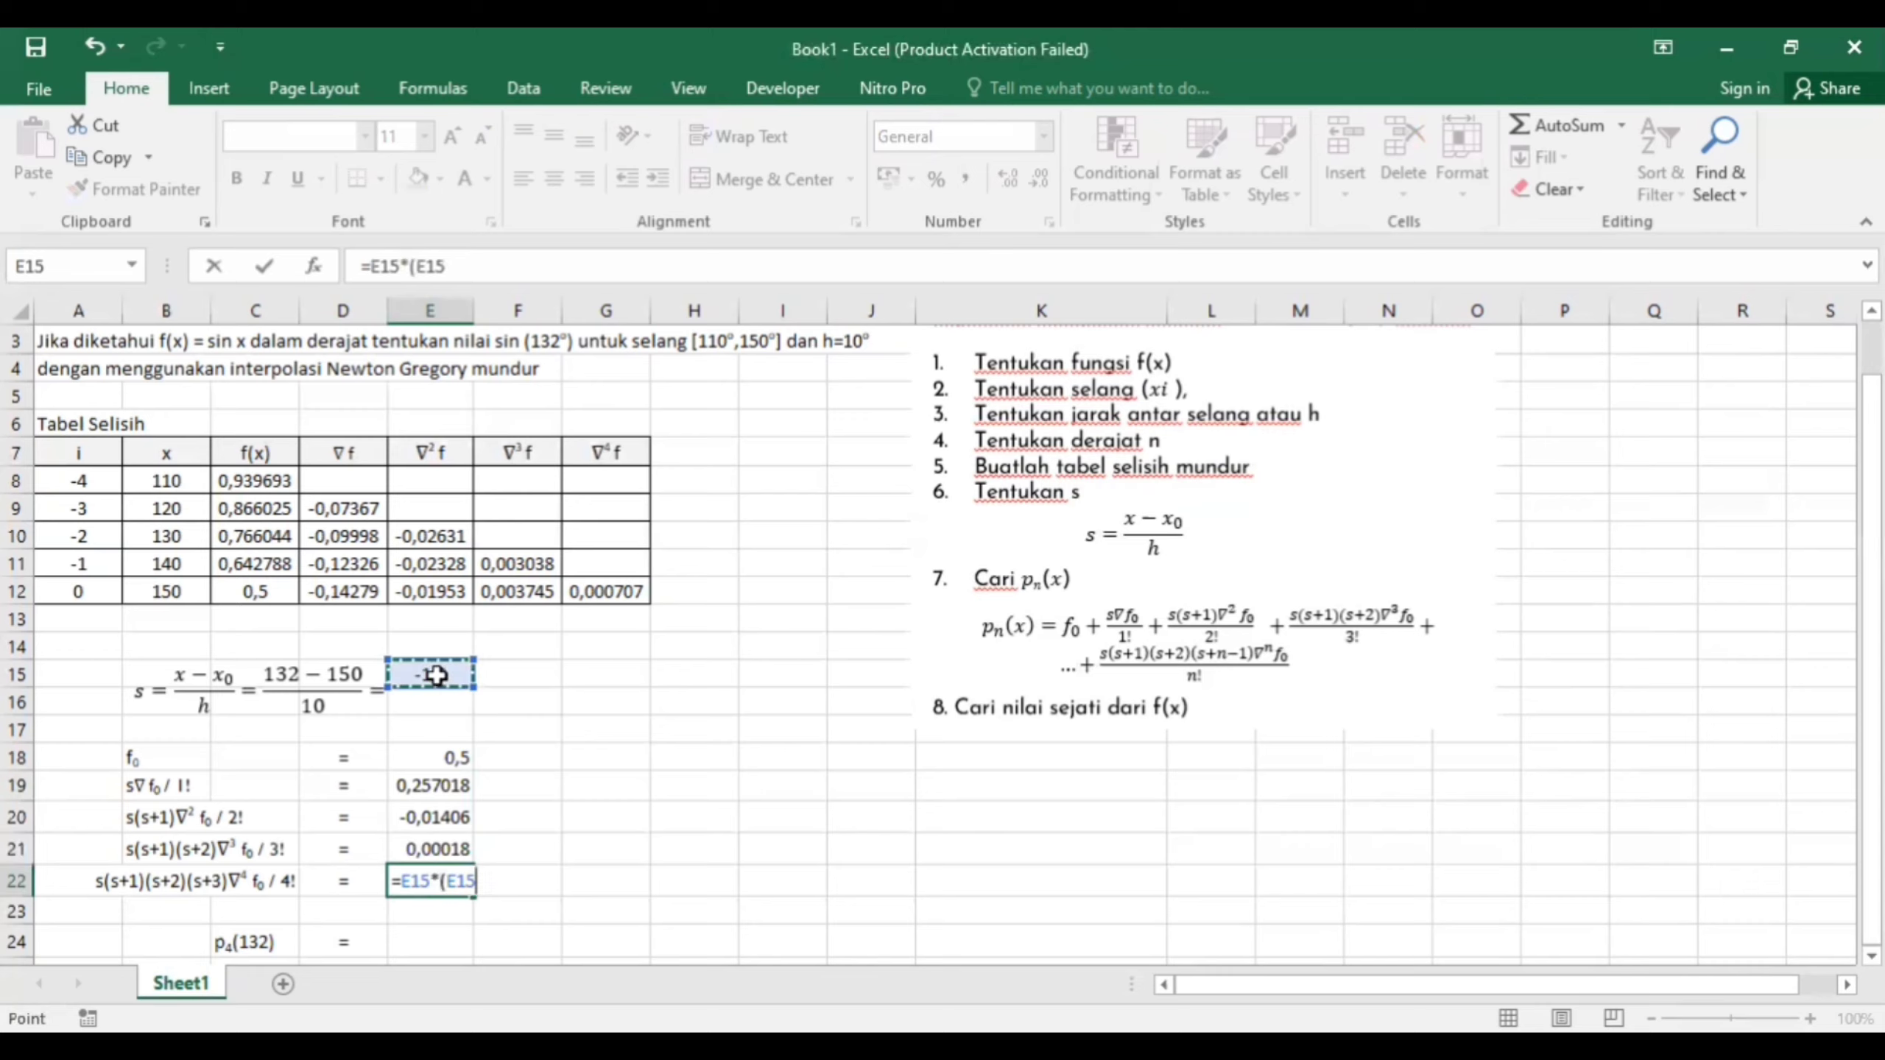
text(+1)
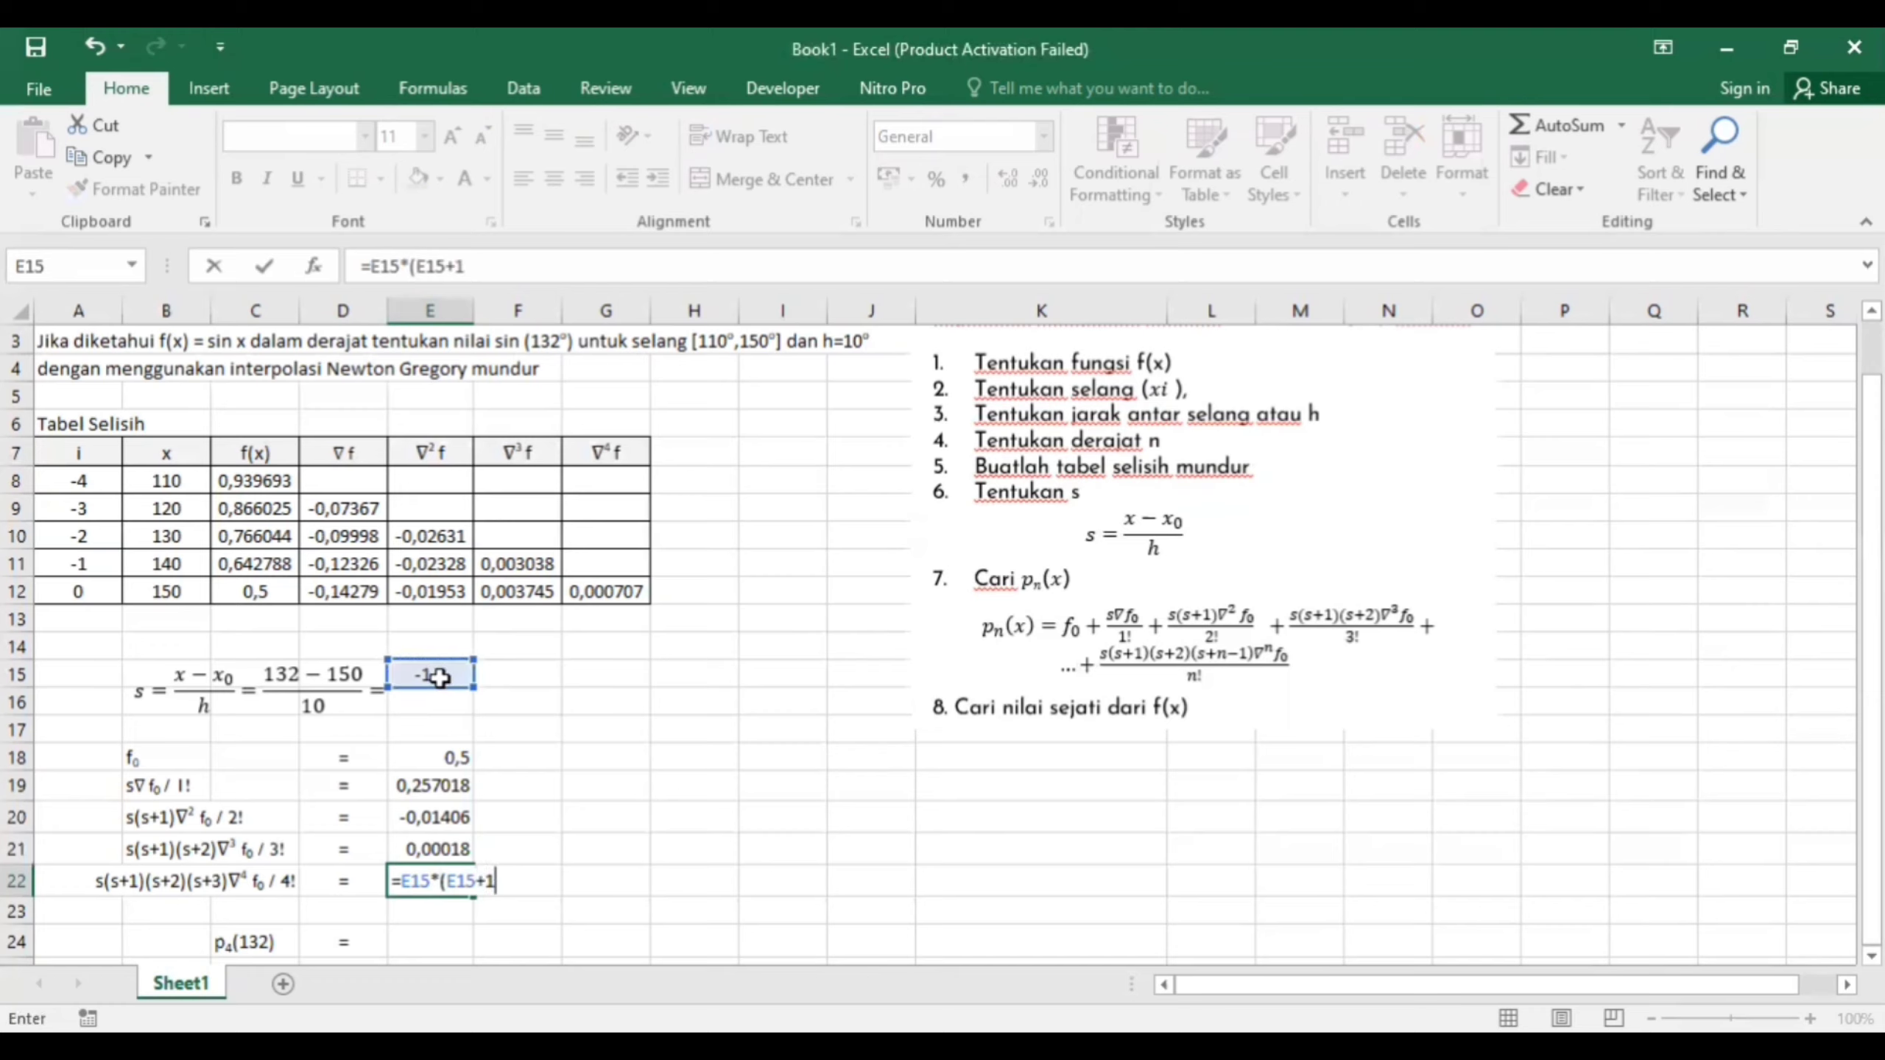
text()*()
click(440, 677)
text(+2)*)
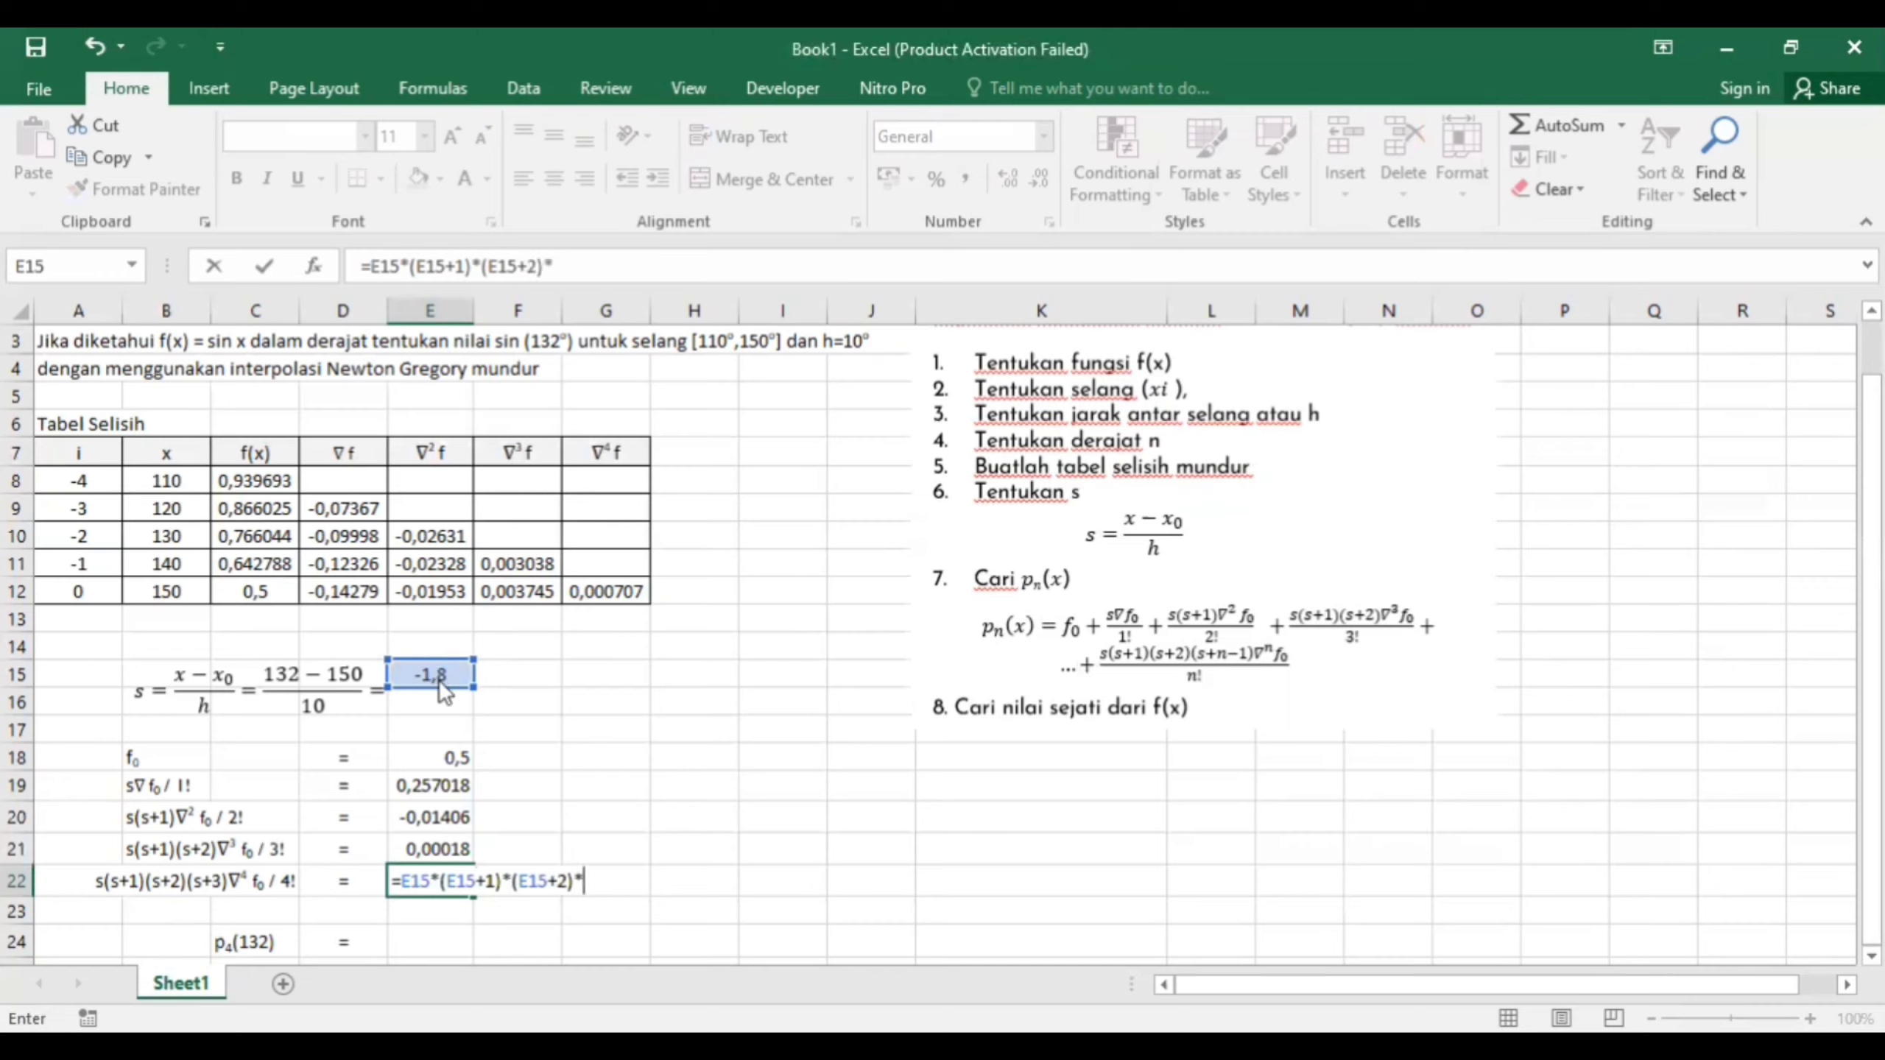
text(()
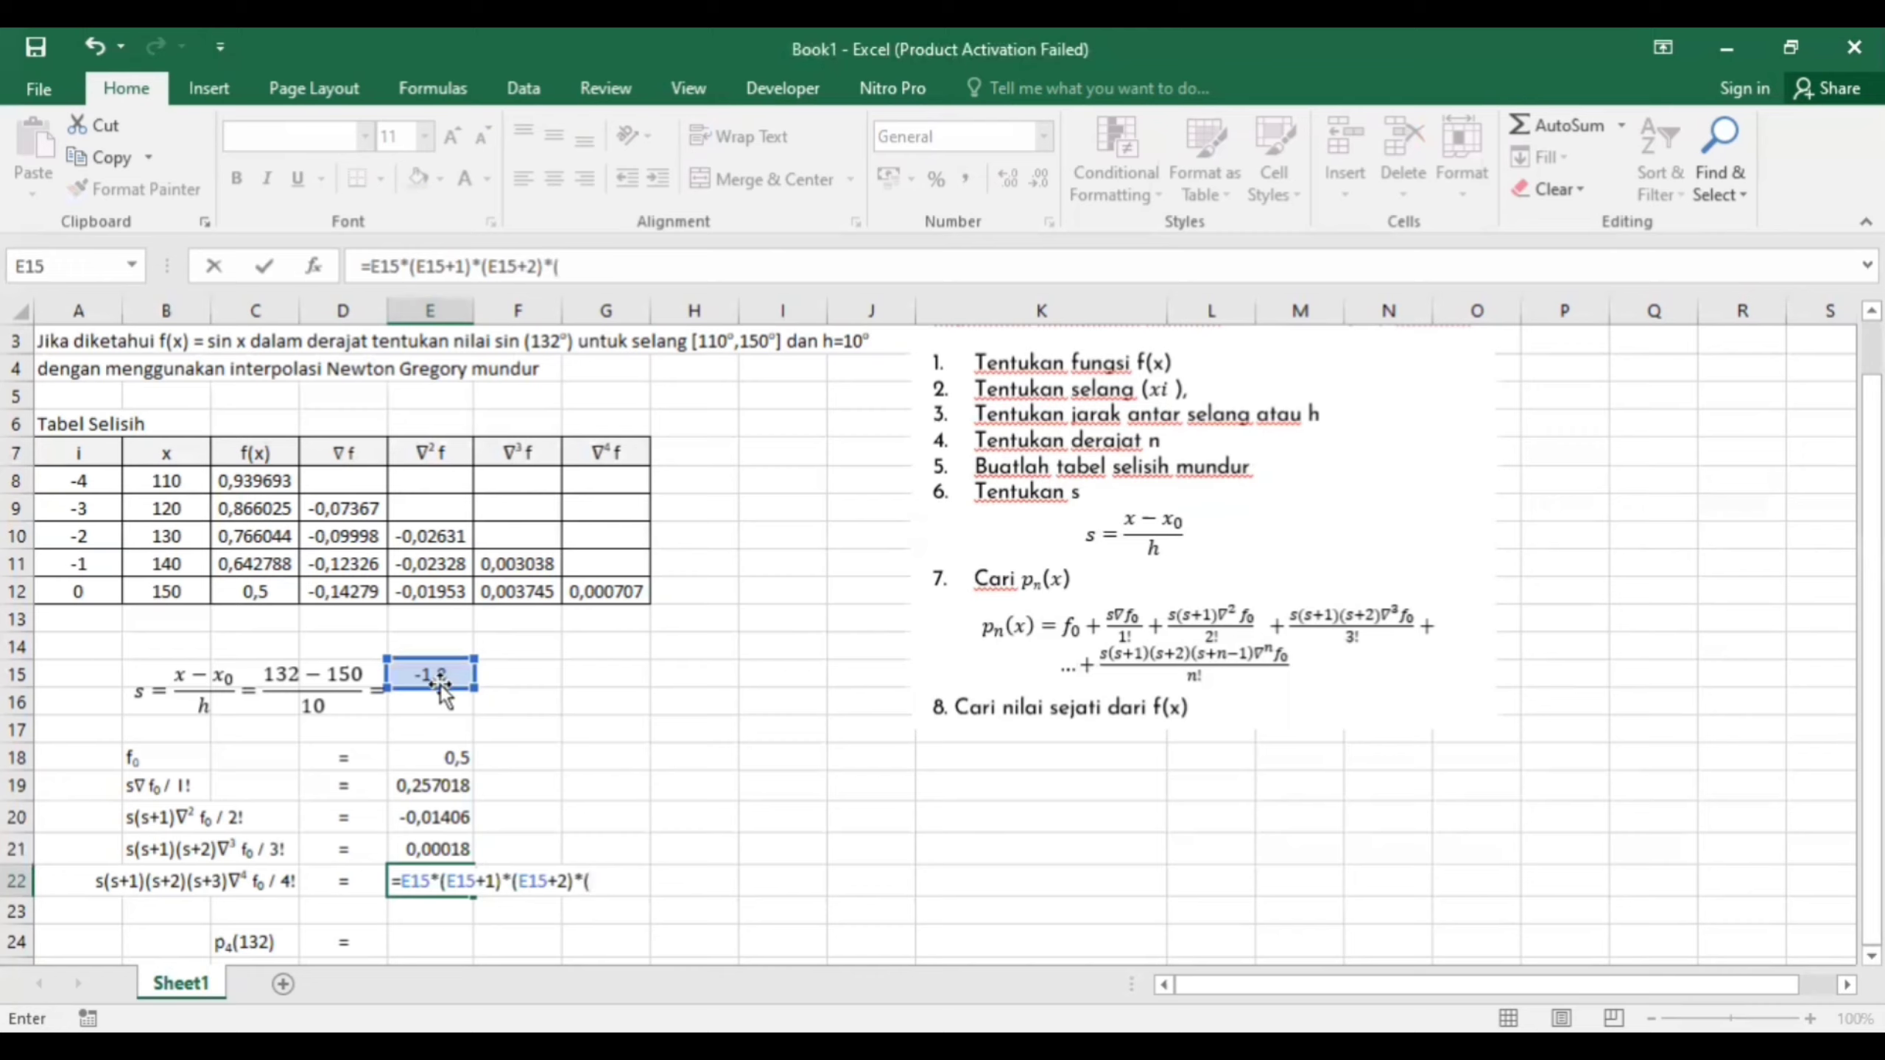
click(459, 675)
text(+3)
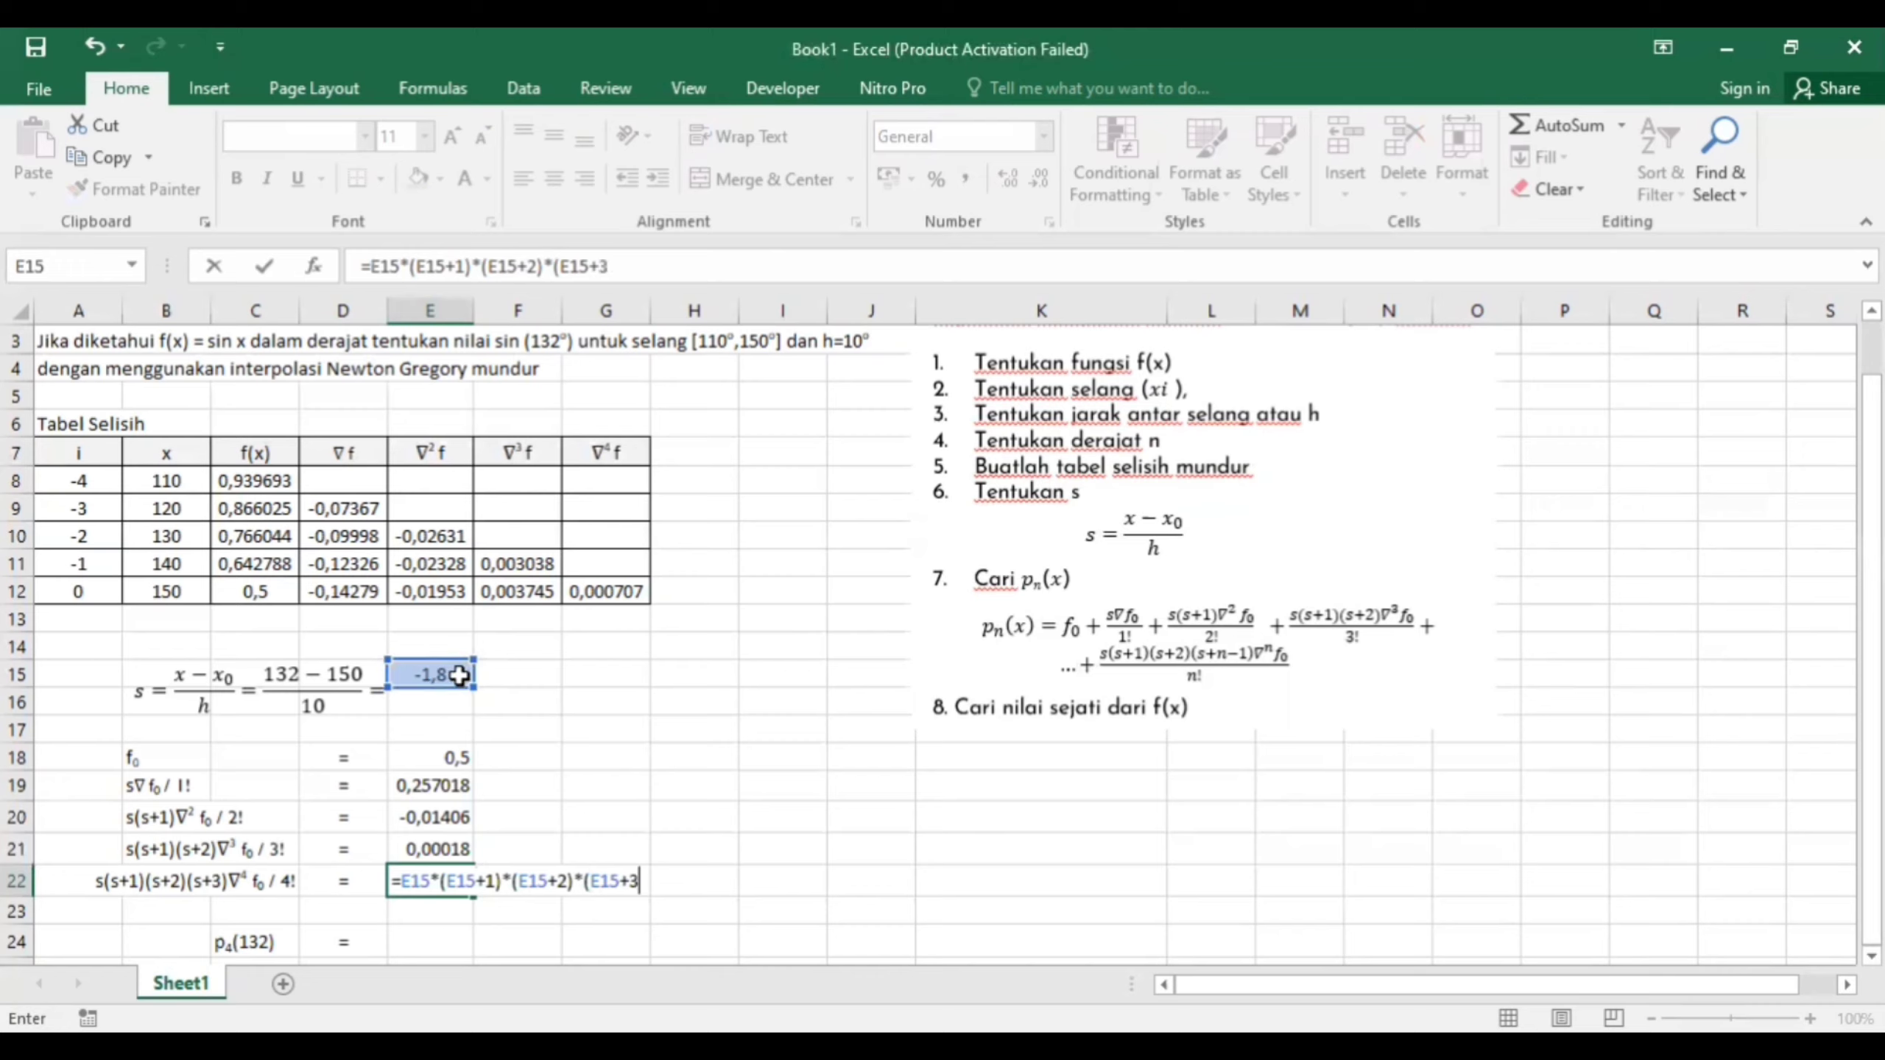
text()*)
click(591, 590)
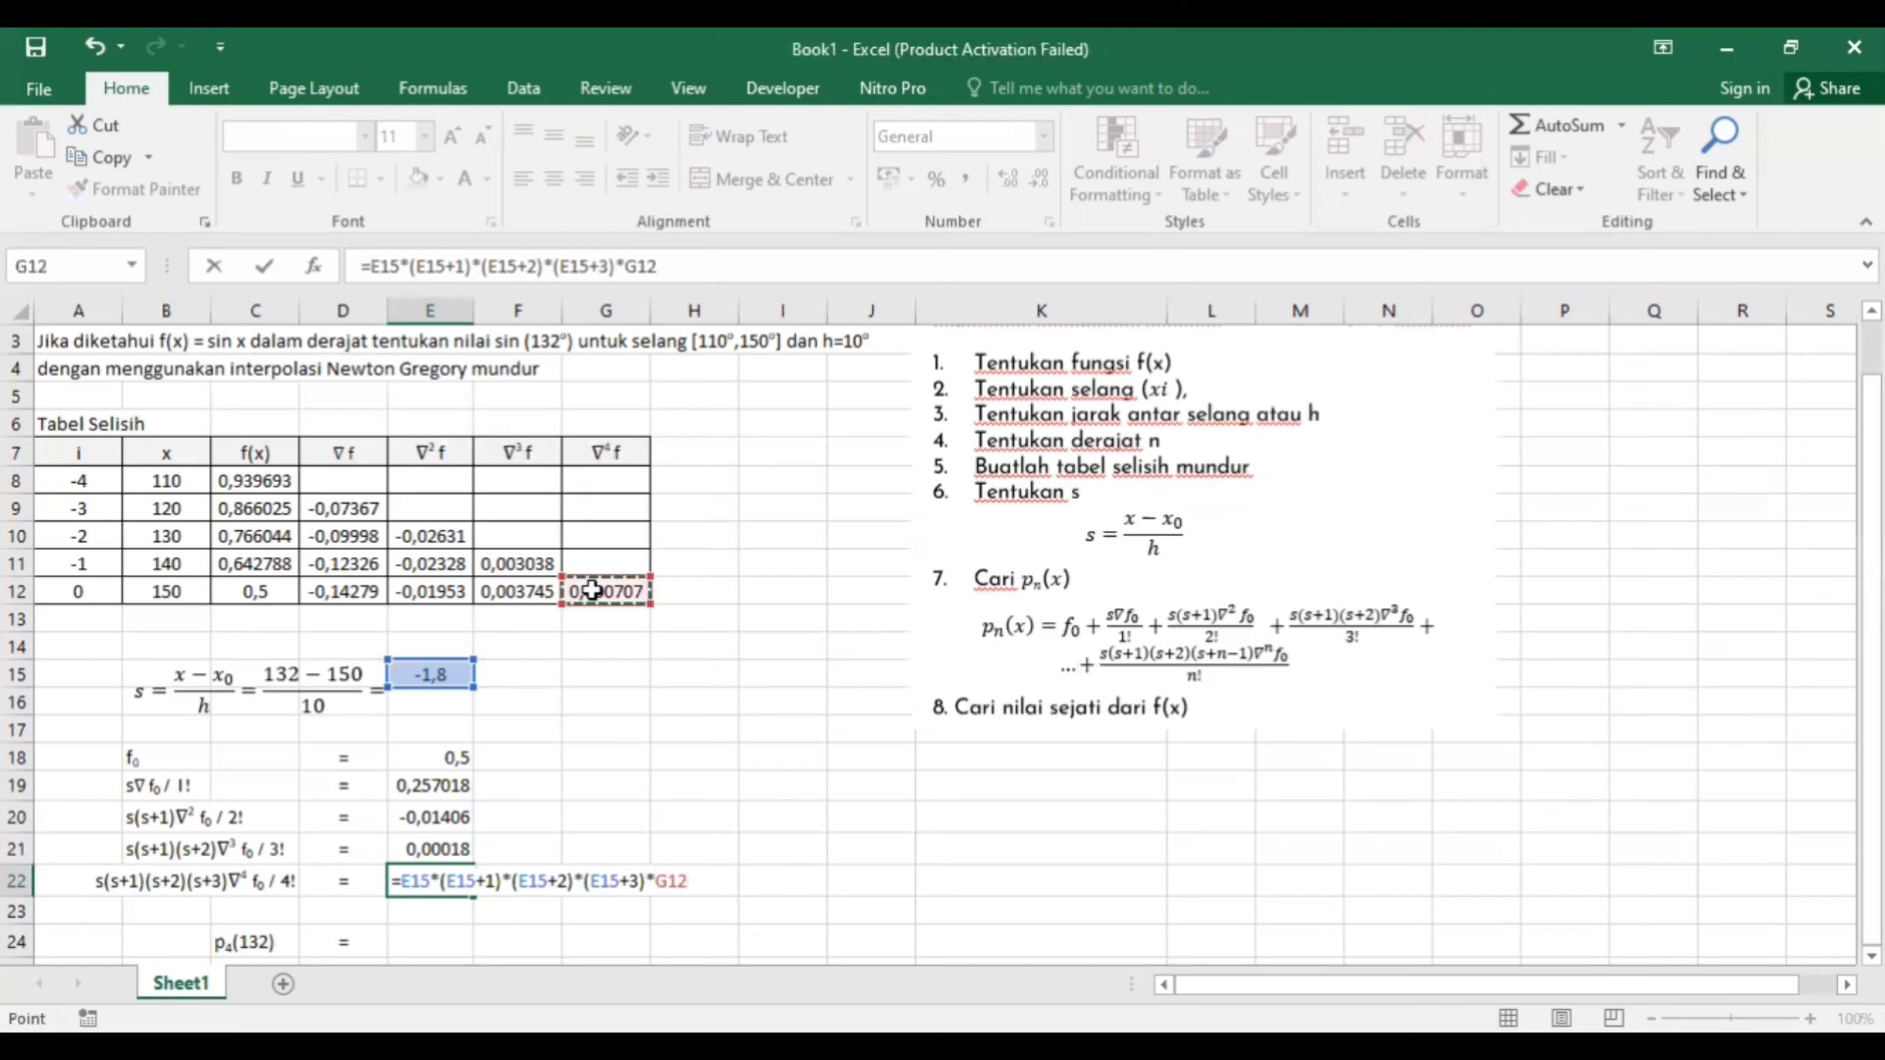
text(/)
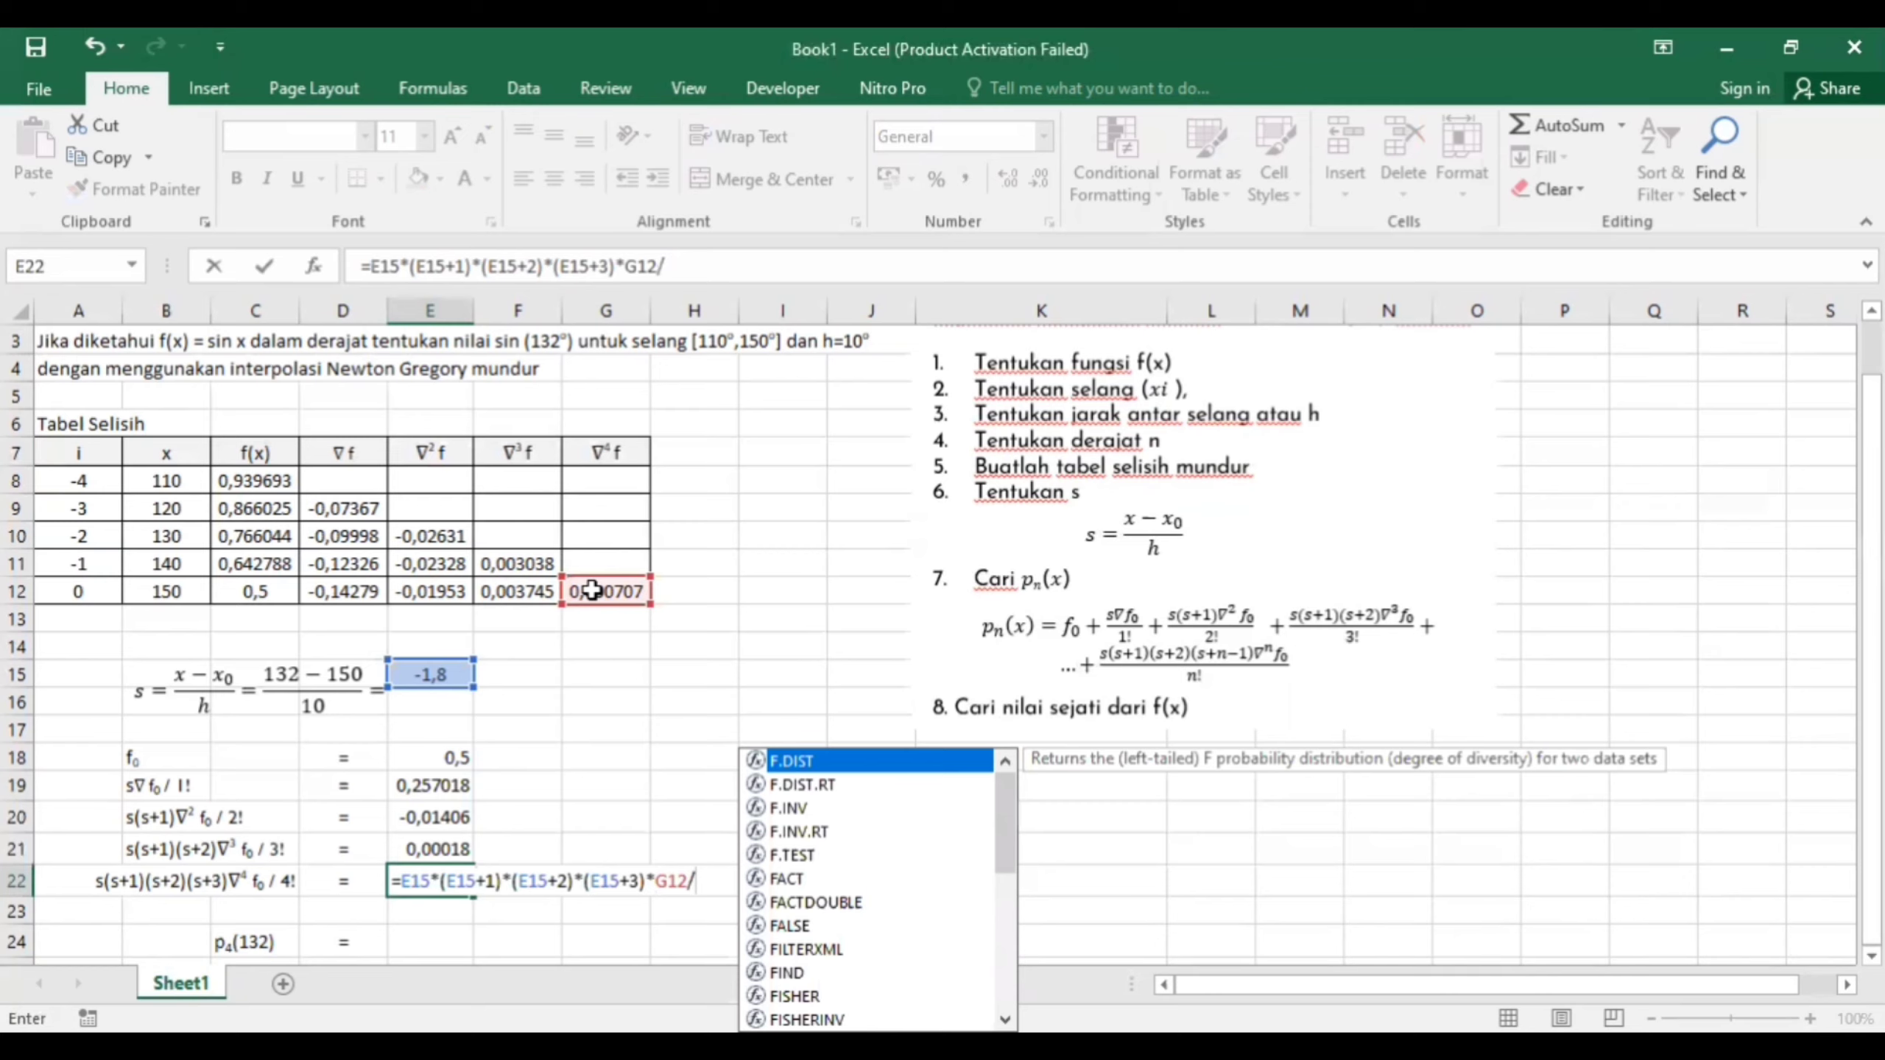
text(FACT(4))
key(Return)
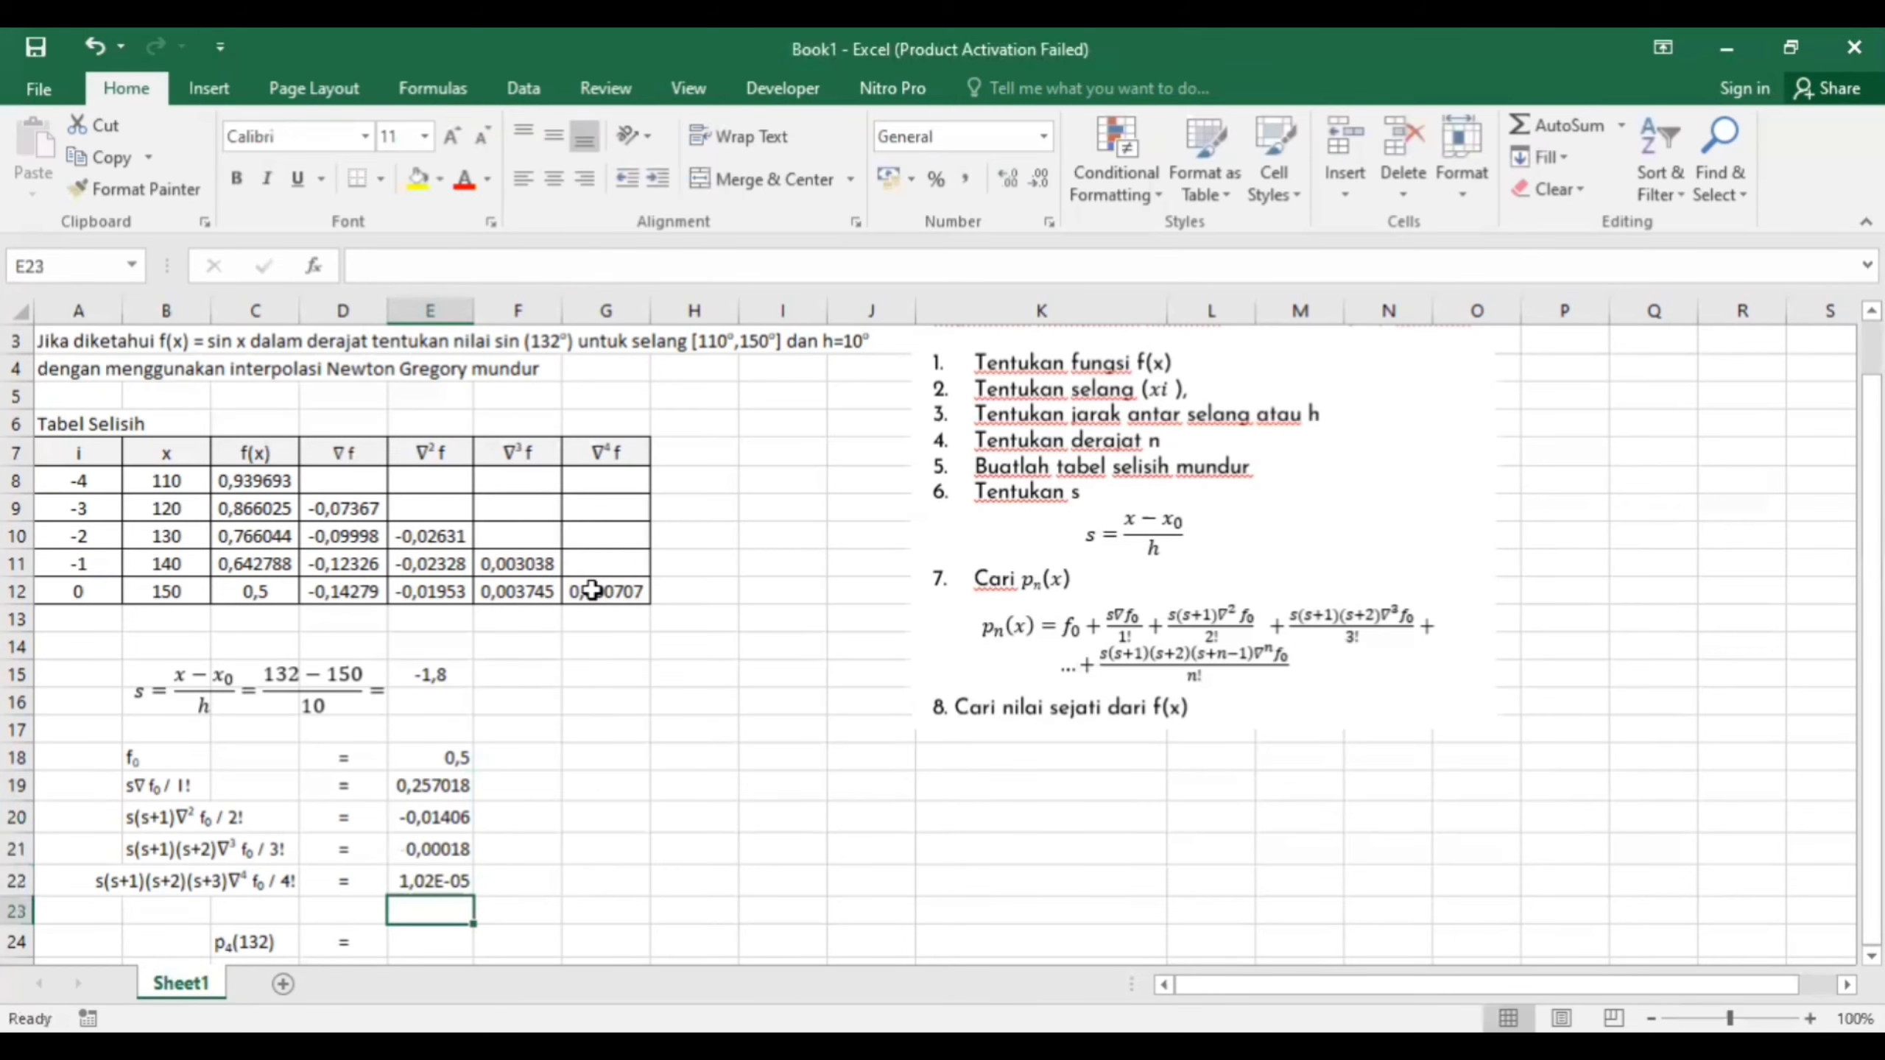
Calculate p₄(132) in E24 with =SUMPRODUCT(E18:E22) and widen column E to show more decimals
scroll(592, 590, down, 1)
key(Down)
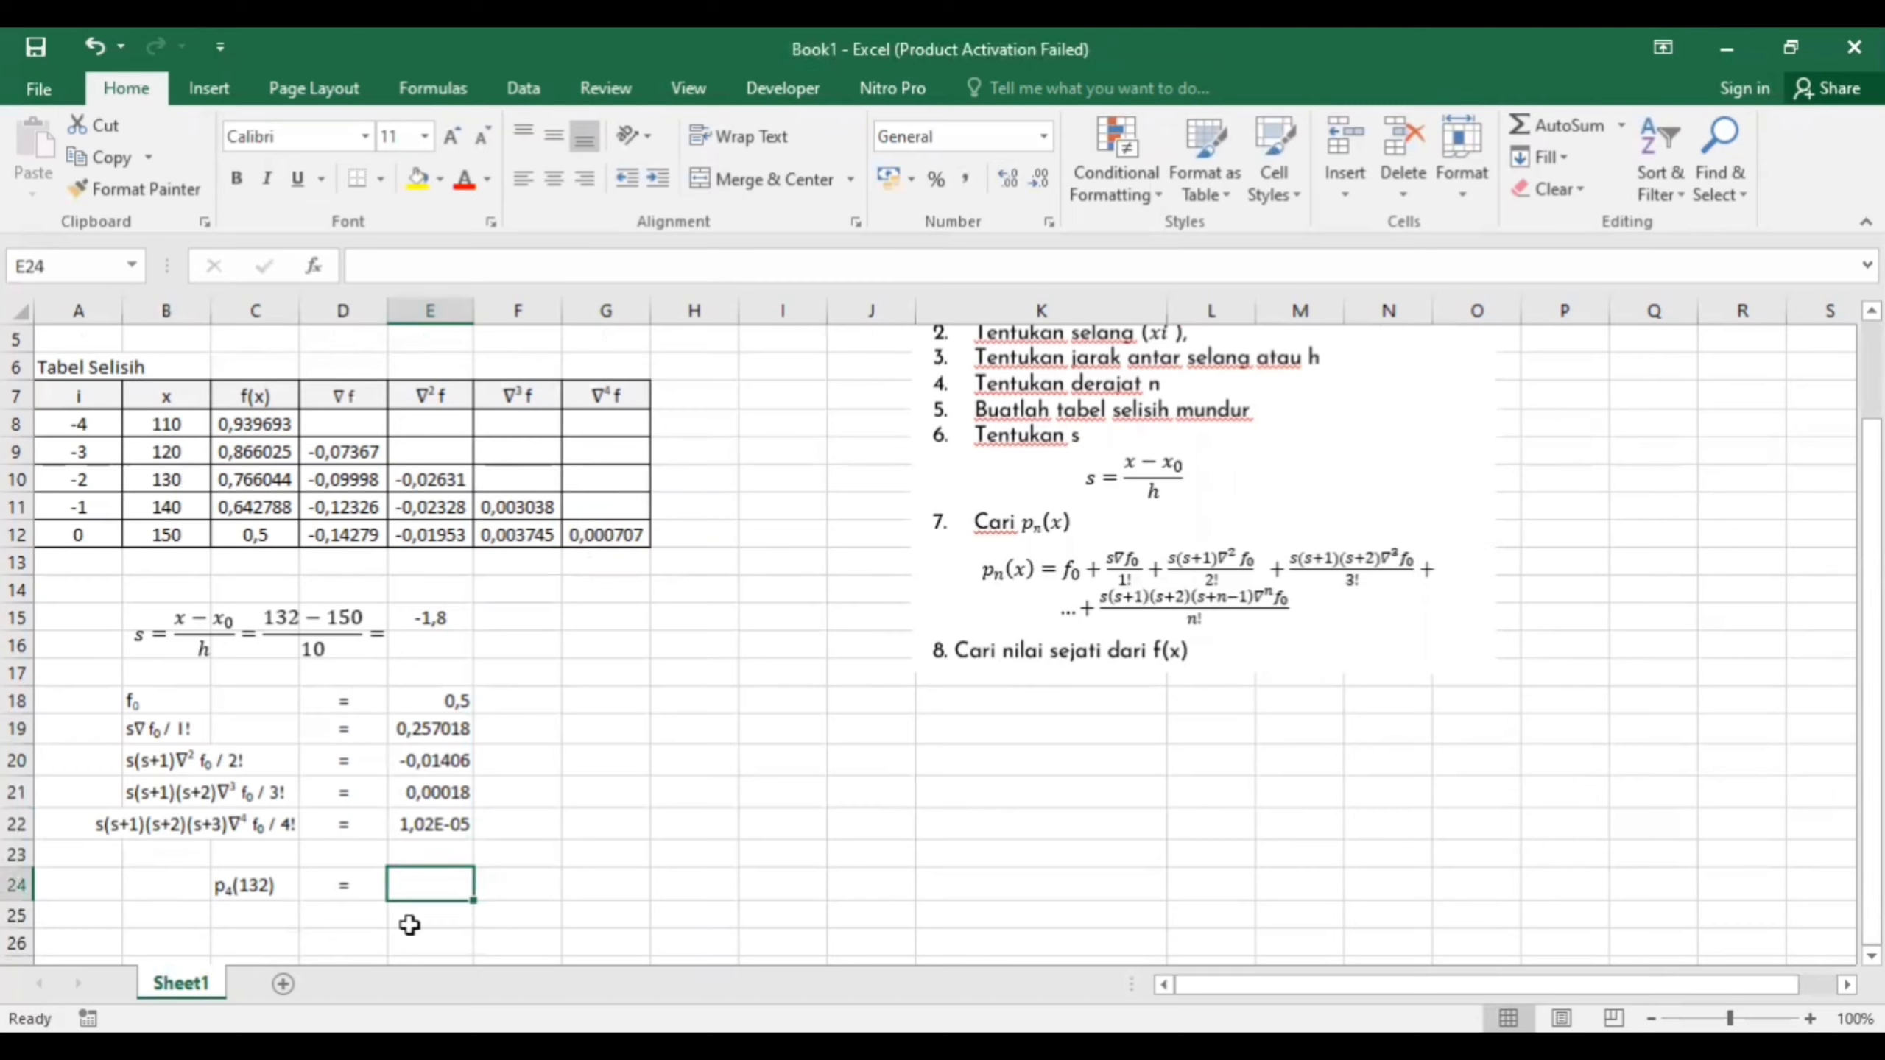
text(su)
key(BackSpace)
key(BackSpace)
text(=)
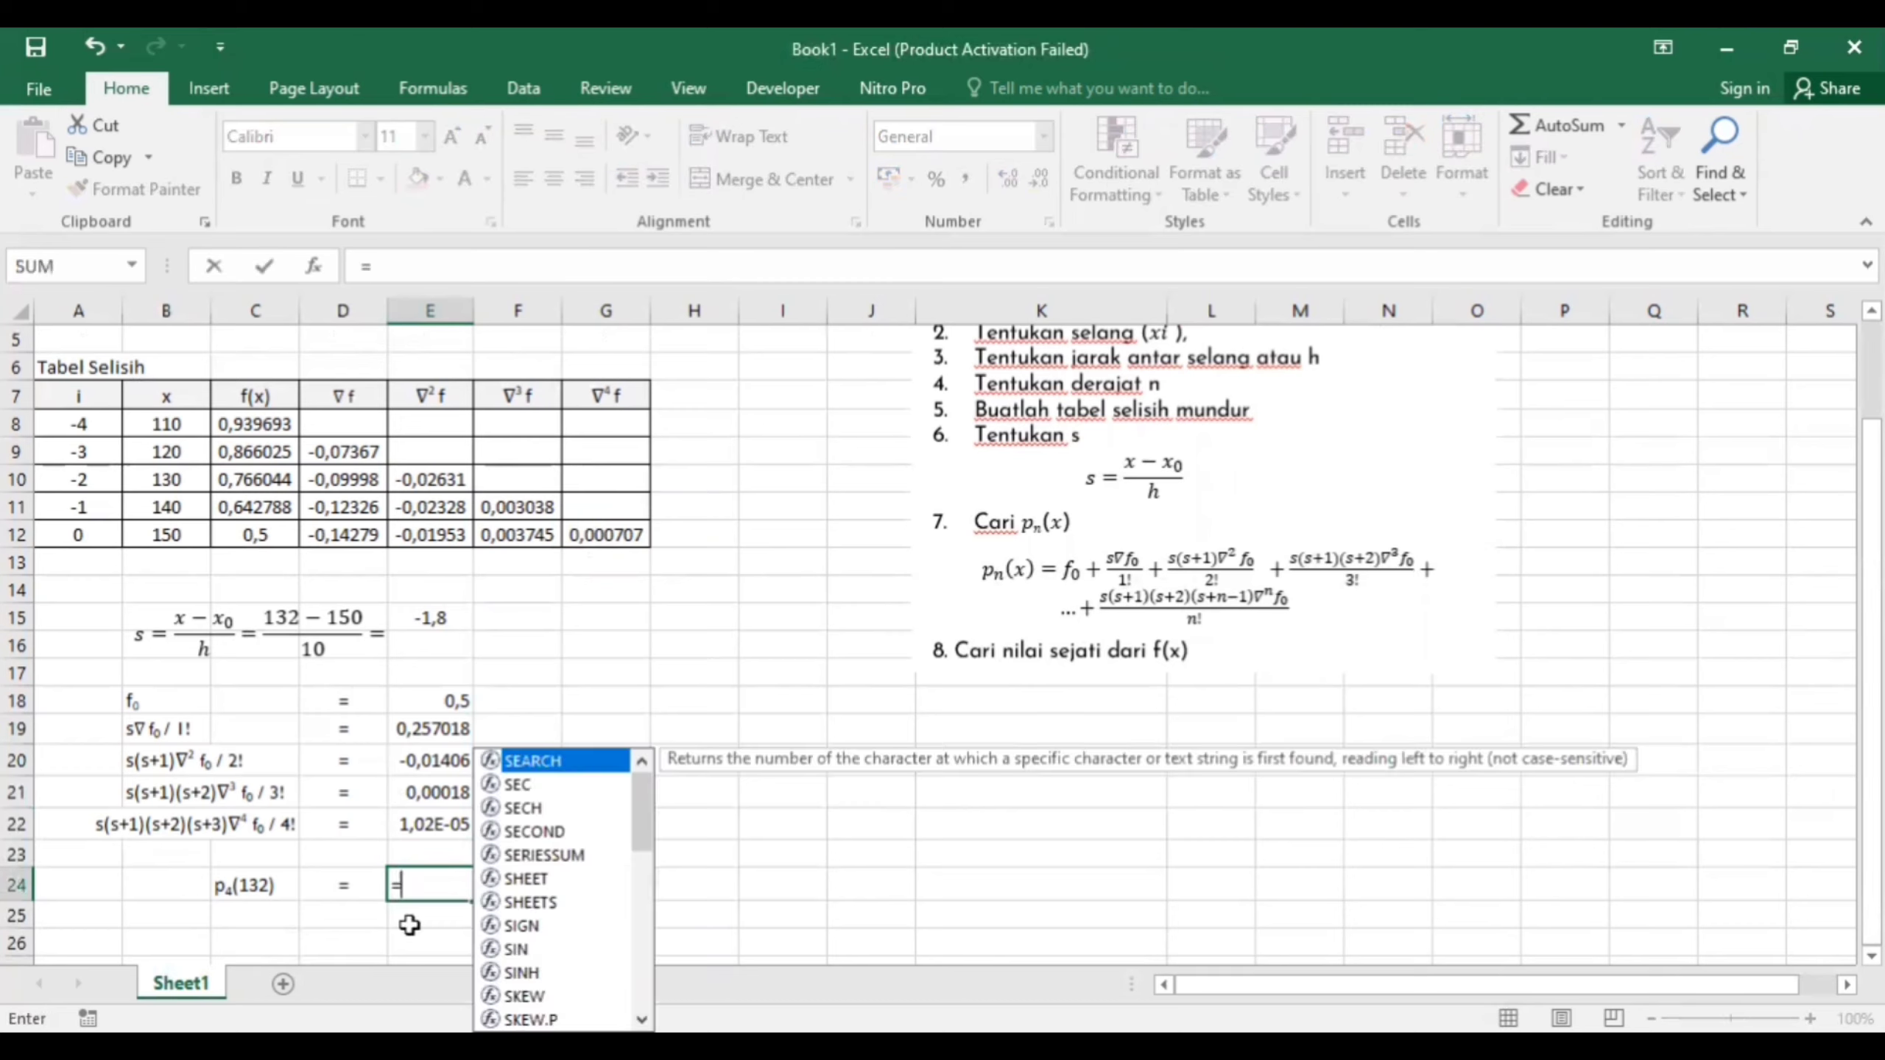
text(sumproduct)
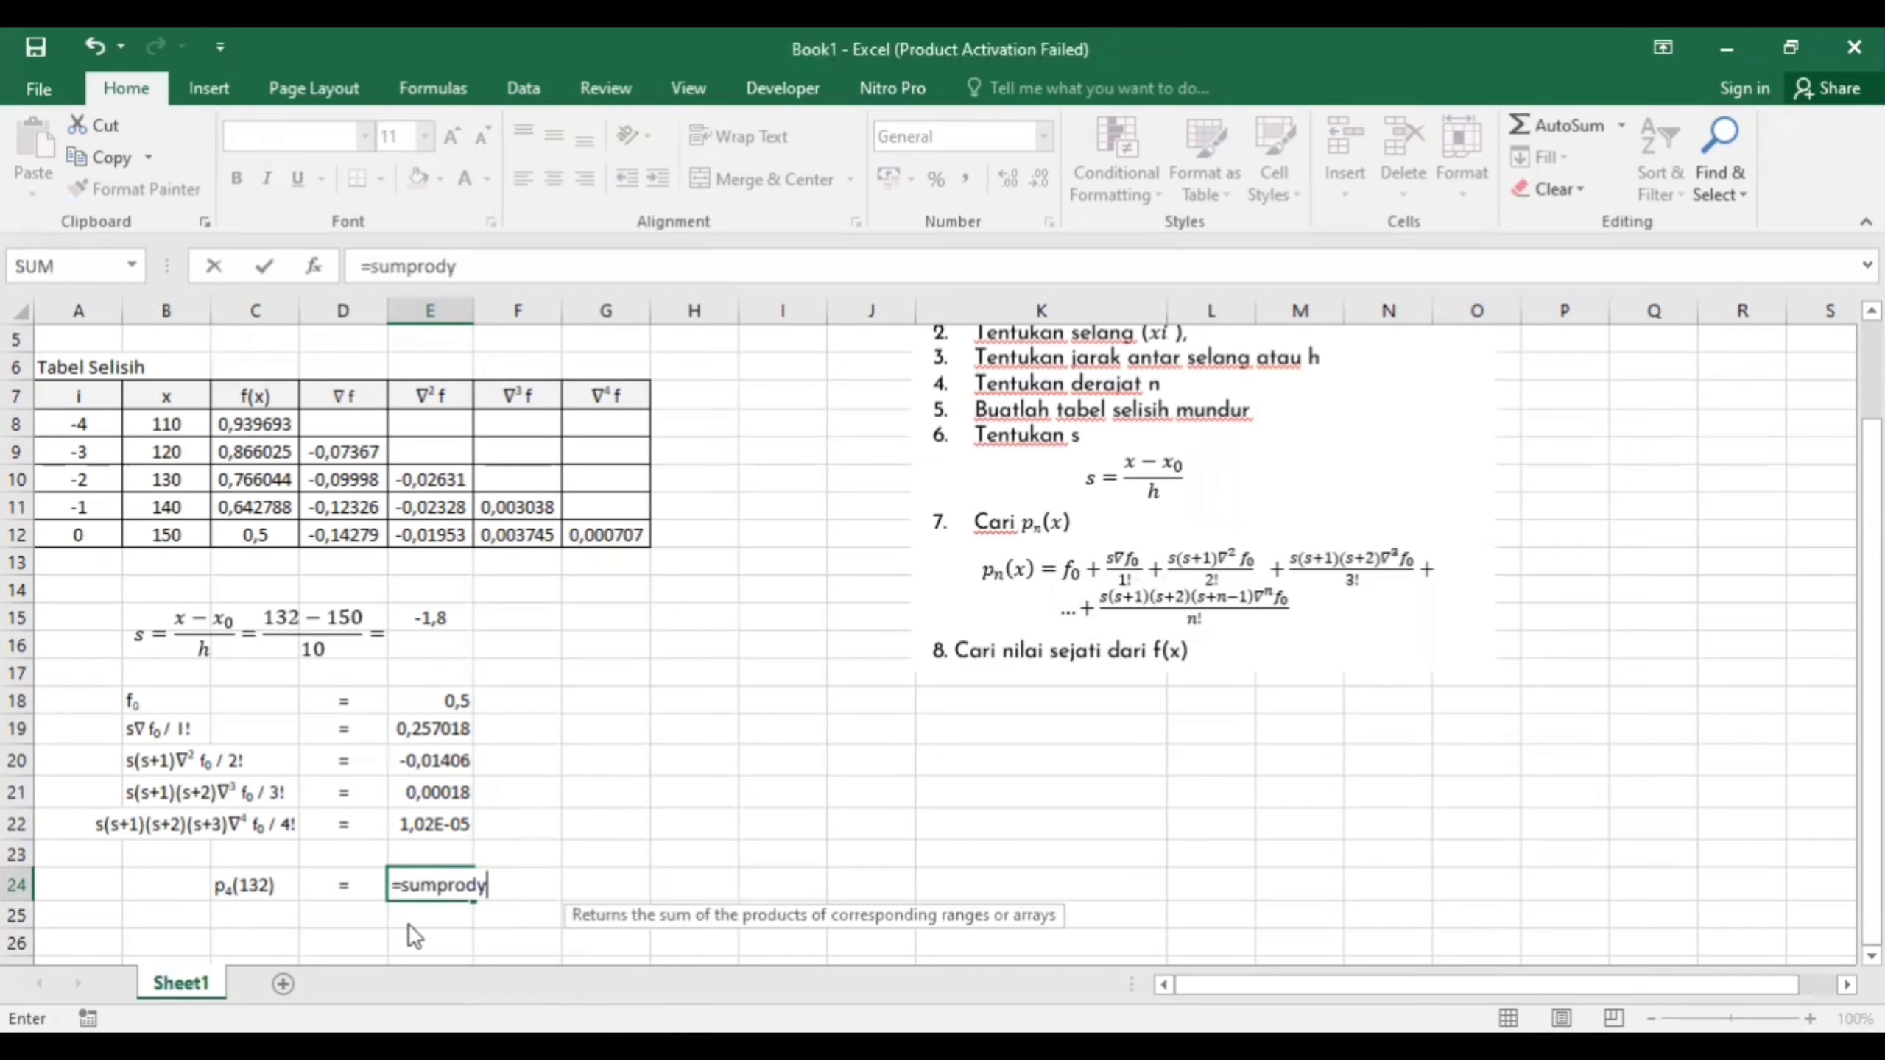
text(()
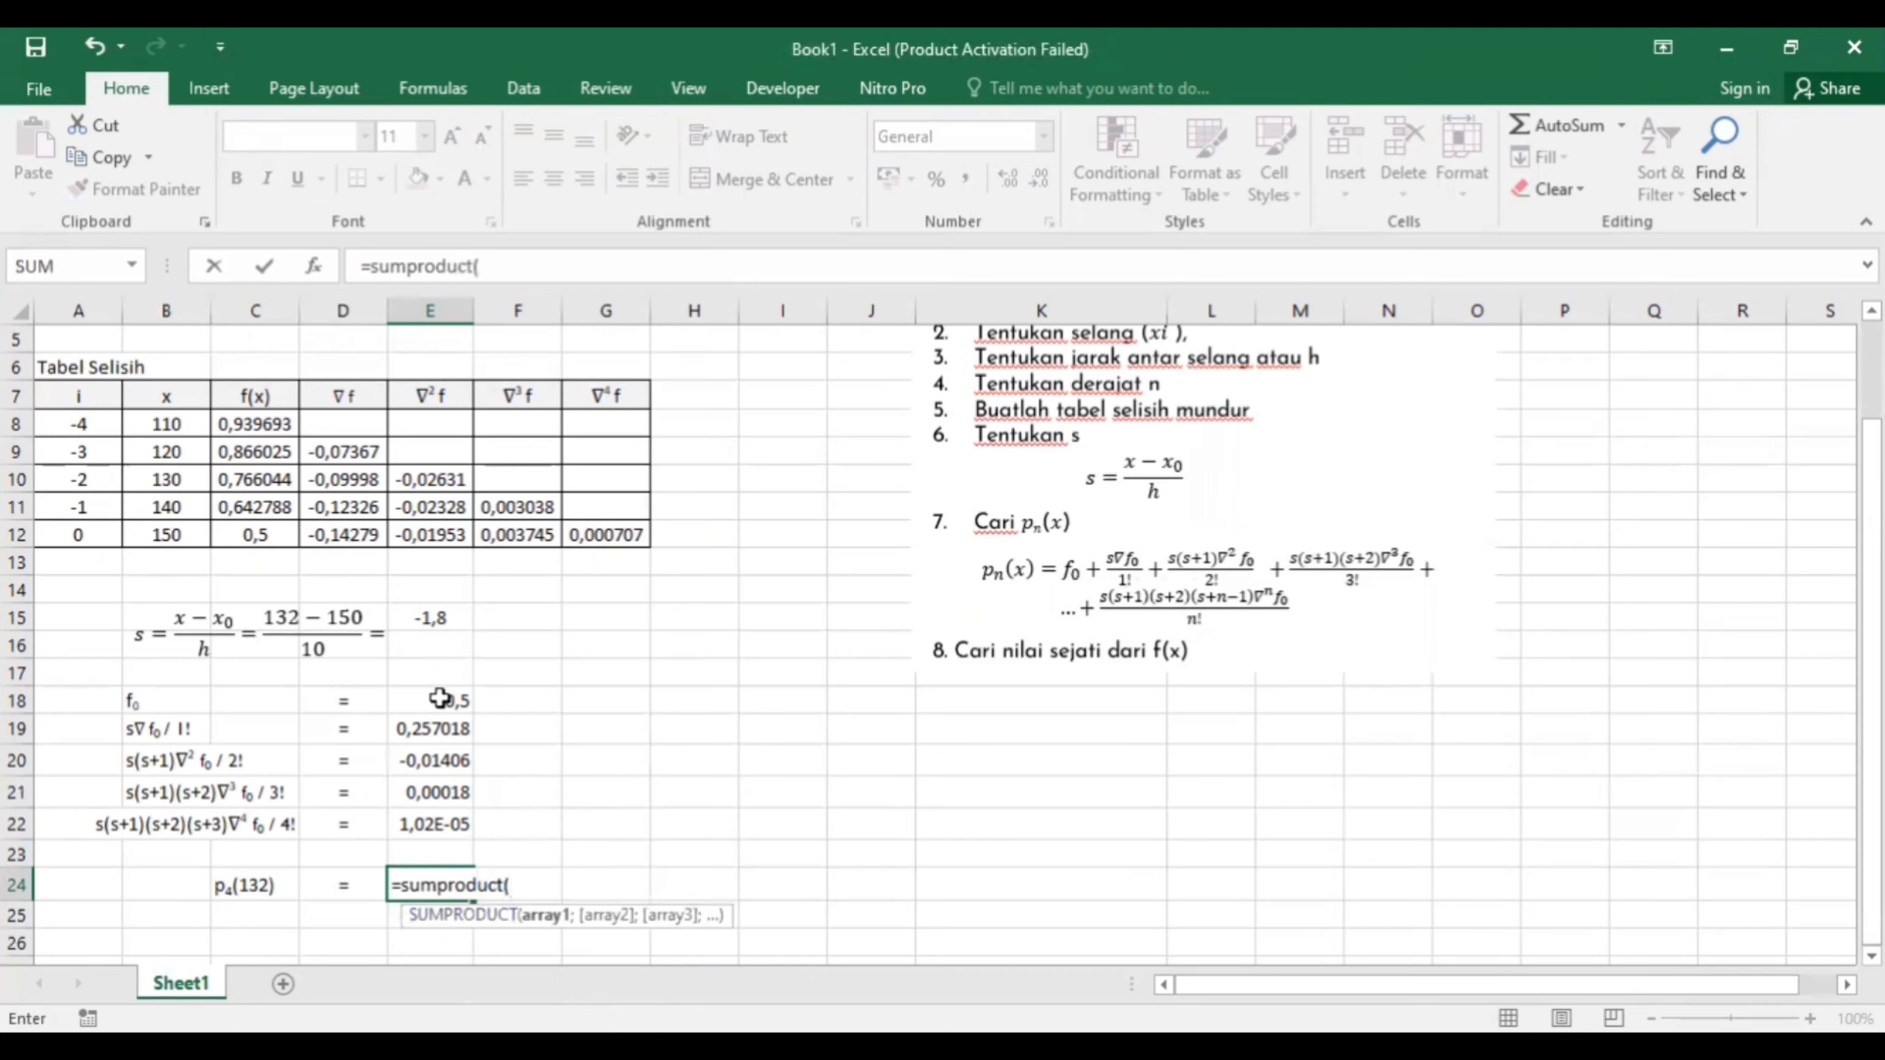
drag(441, 697, 438, 824)
text())
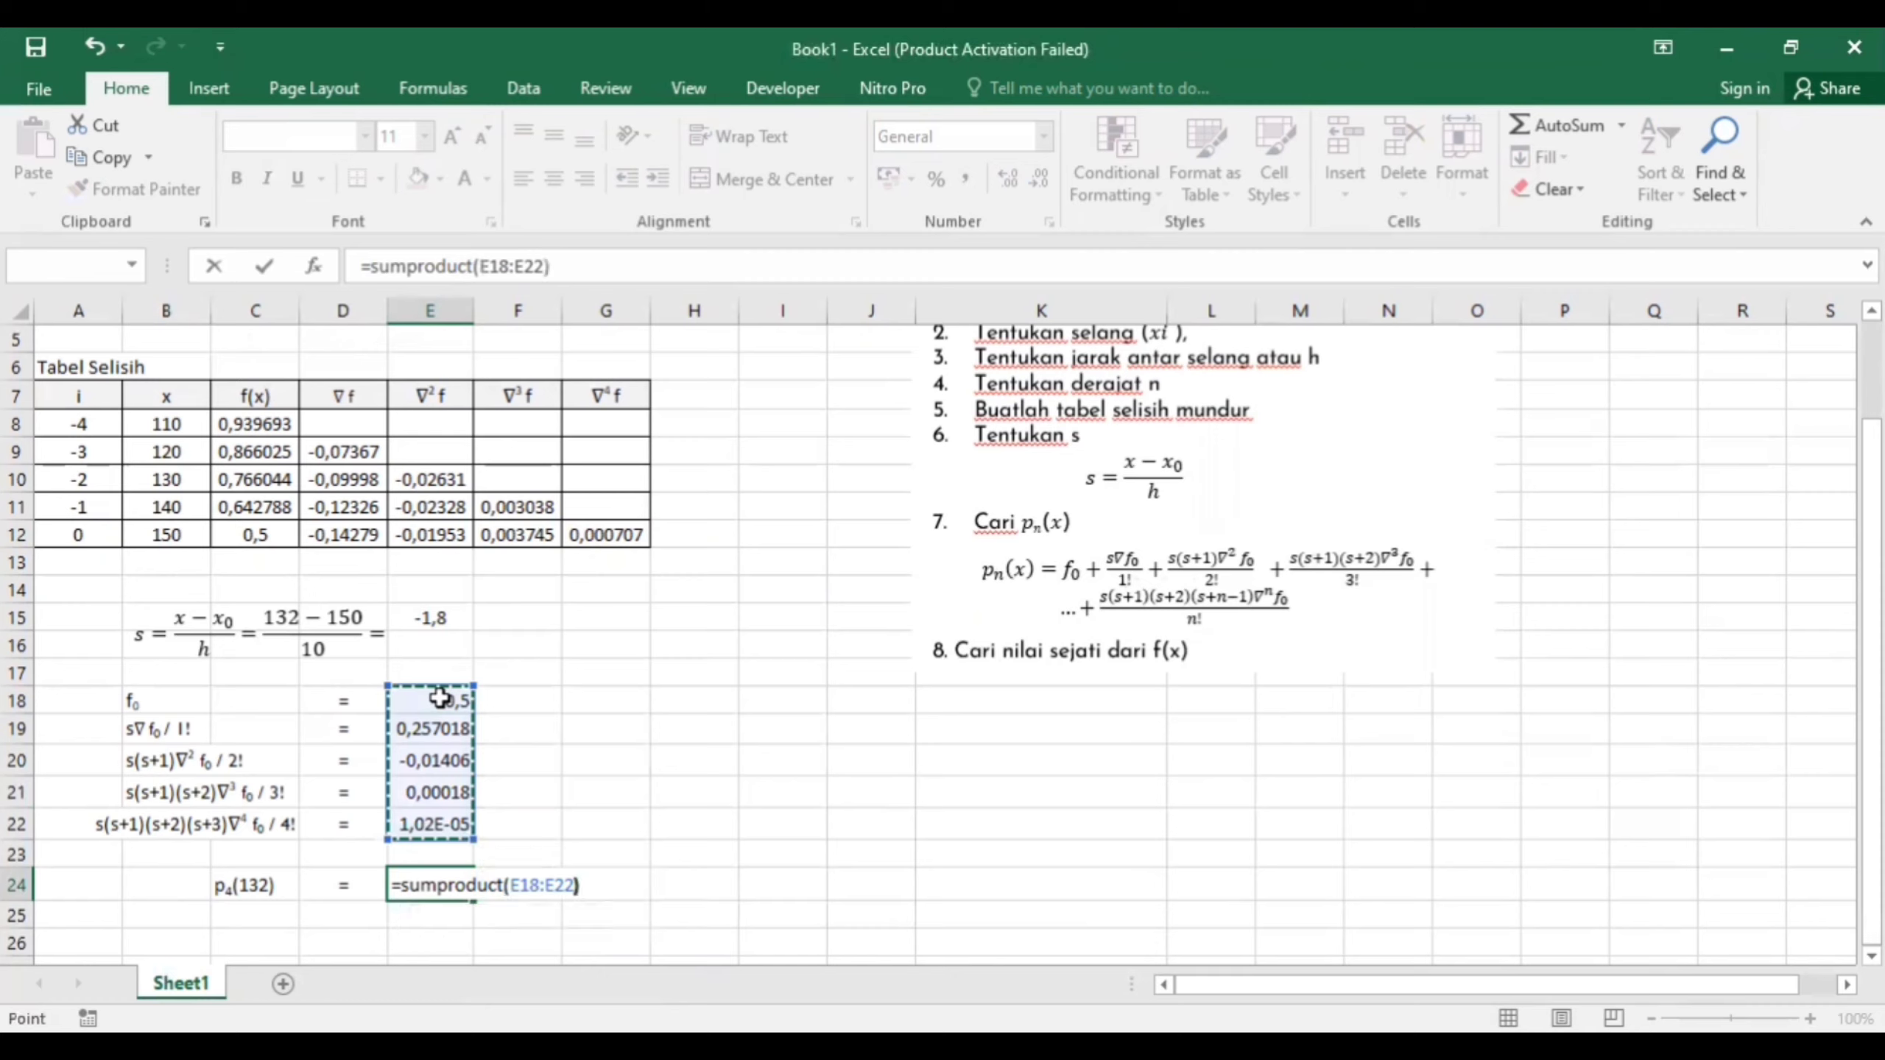
key(Return)
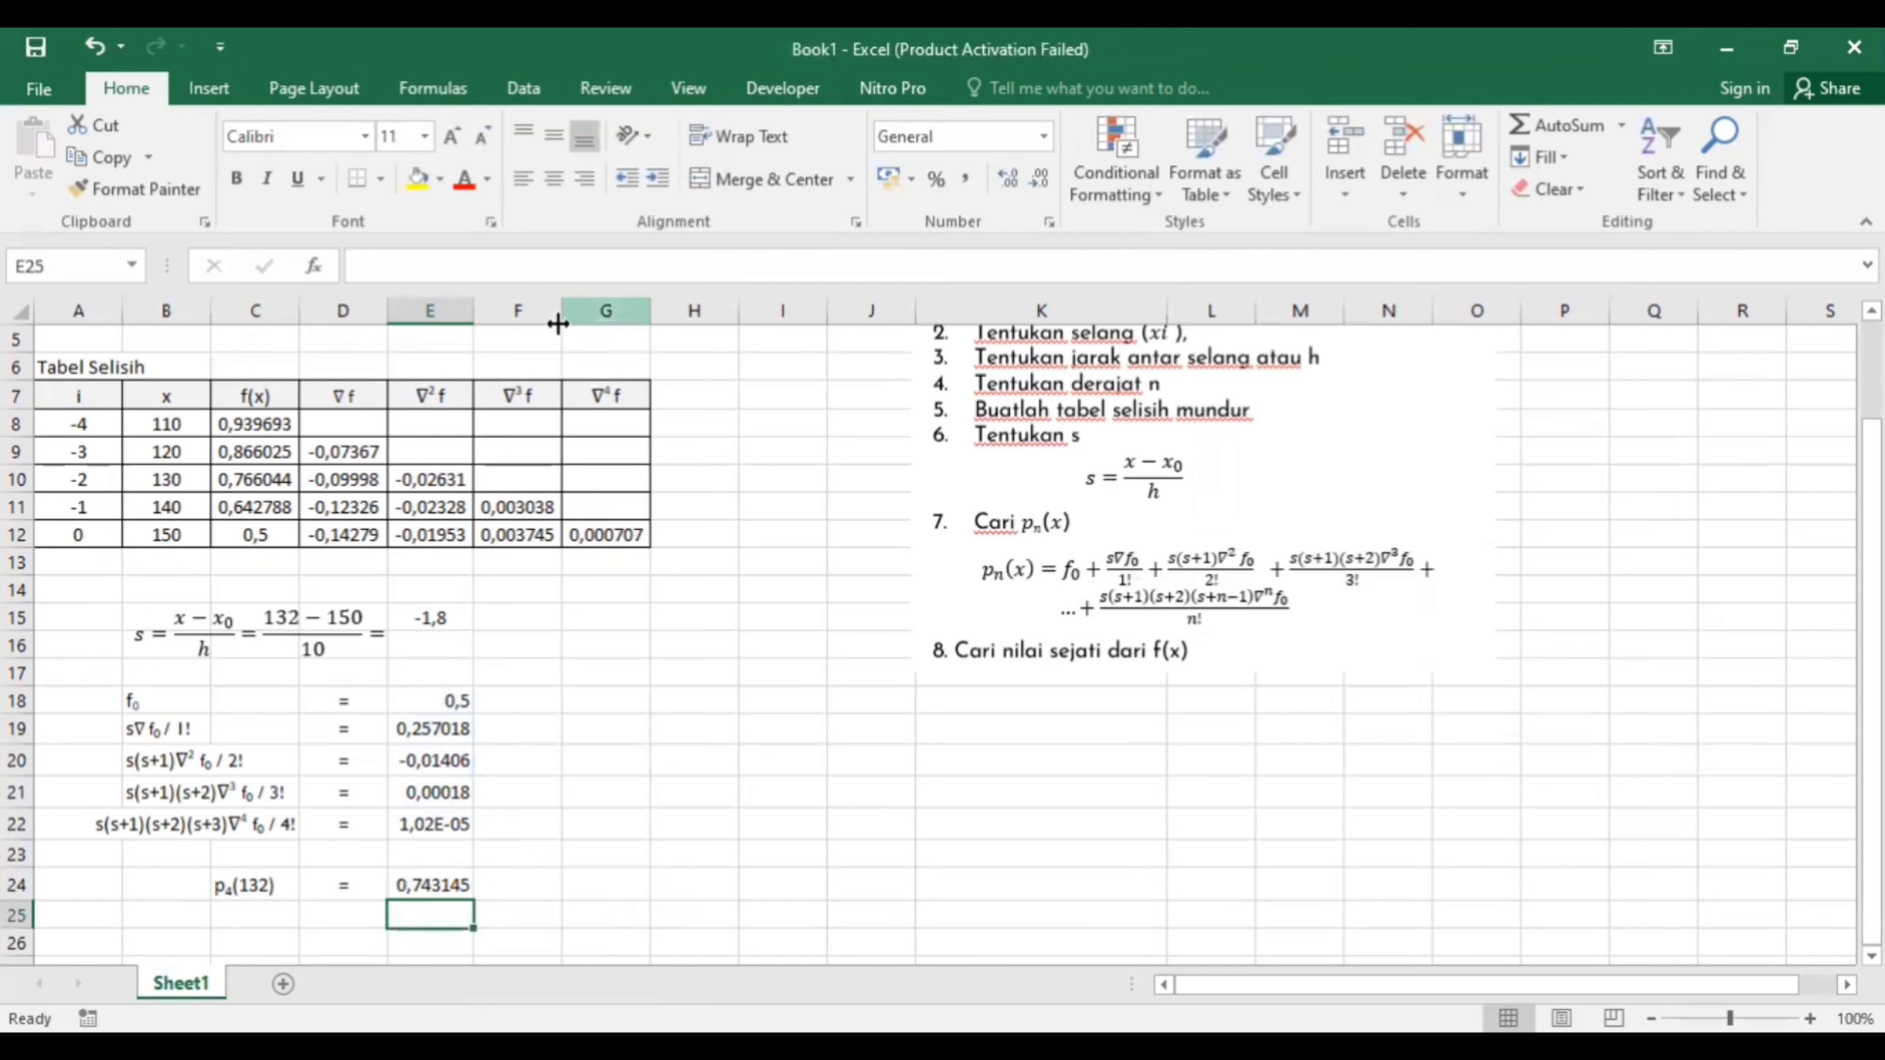
drag(475, 304, 511, 306)
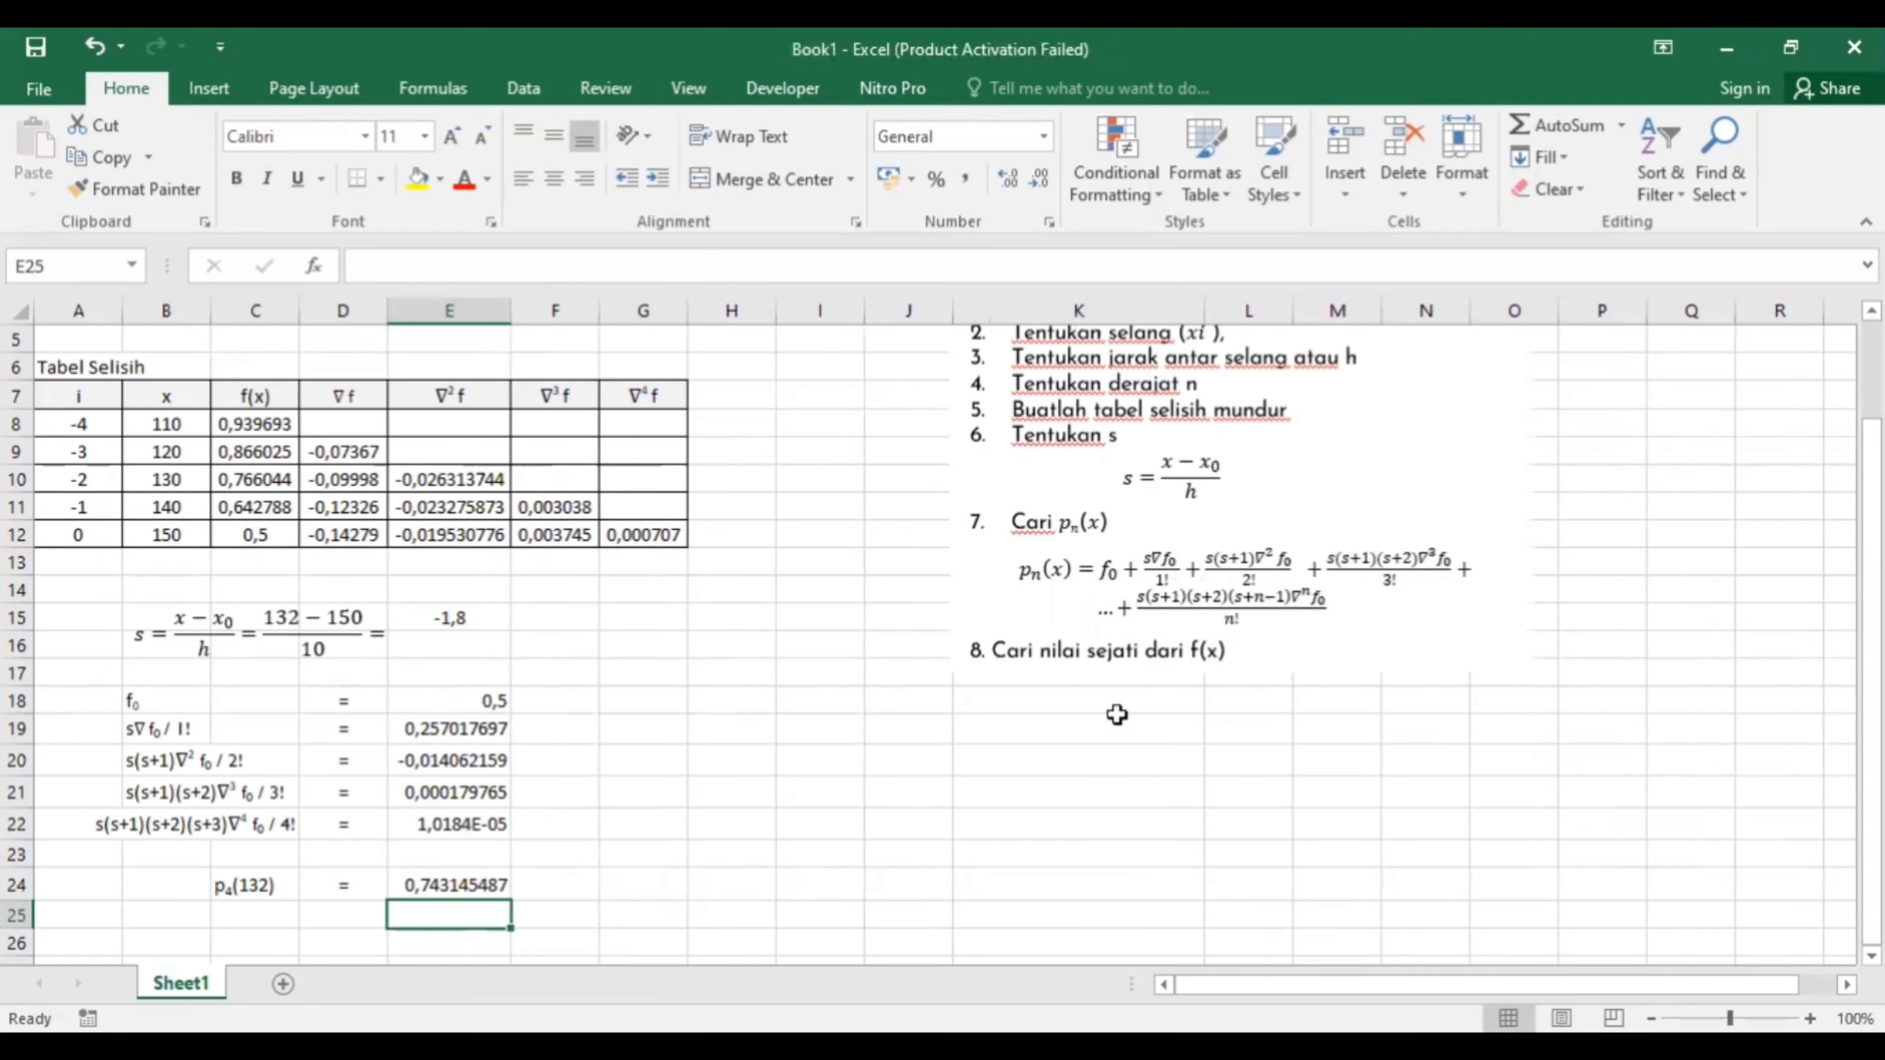
Label cell B26 as "nilai sejati"
click(801, 873)
key(Down)
key(Left)
key(Left)
key(Left)
key(Left)
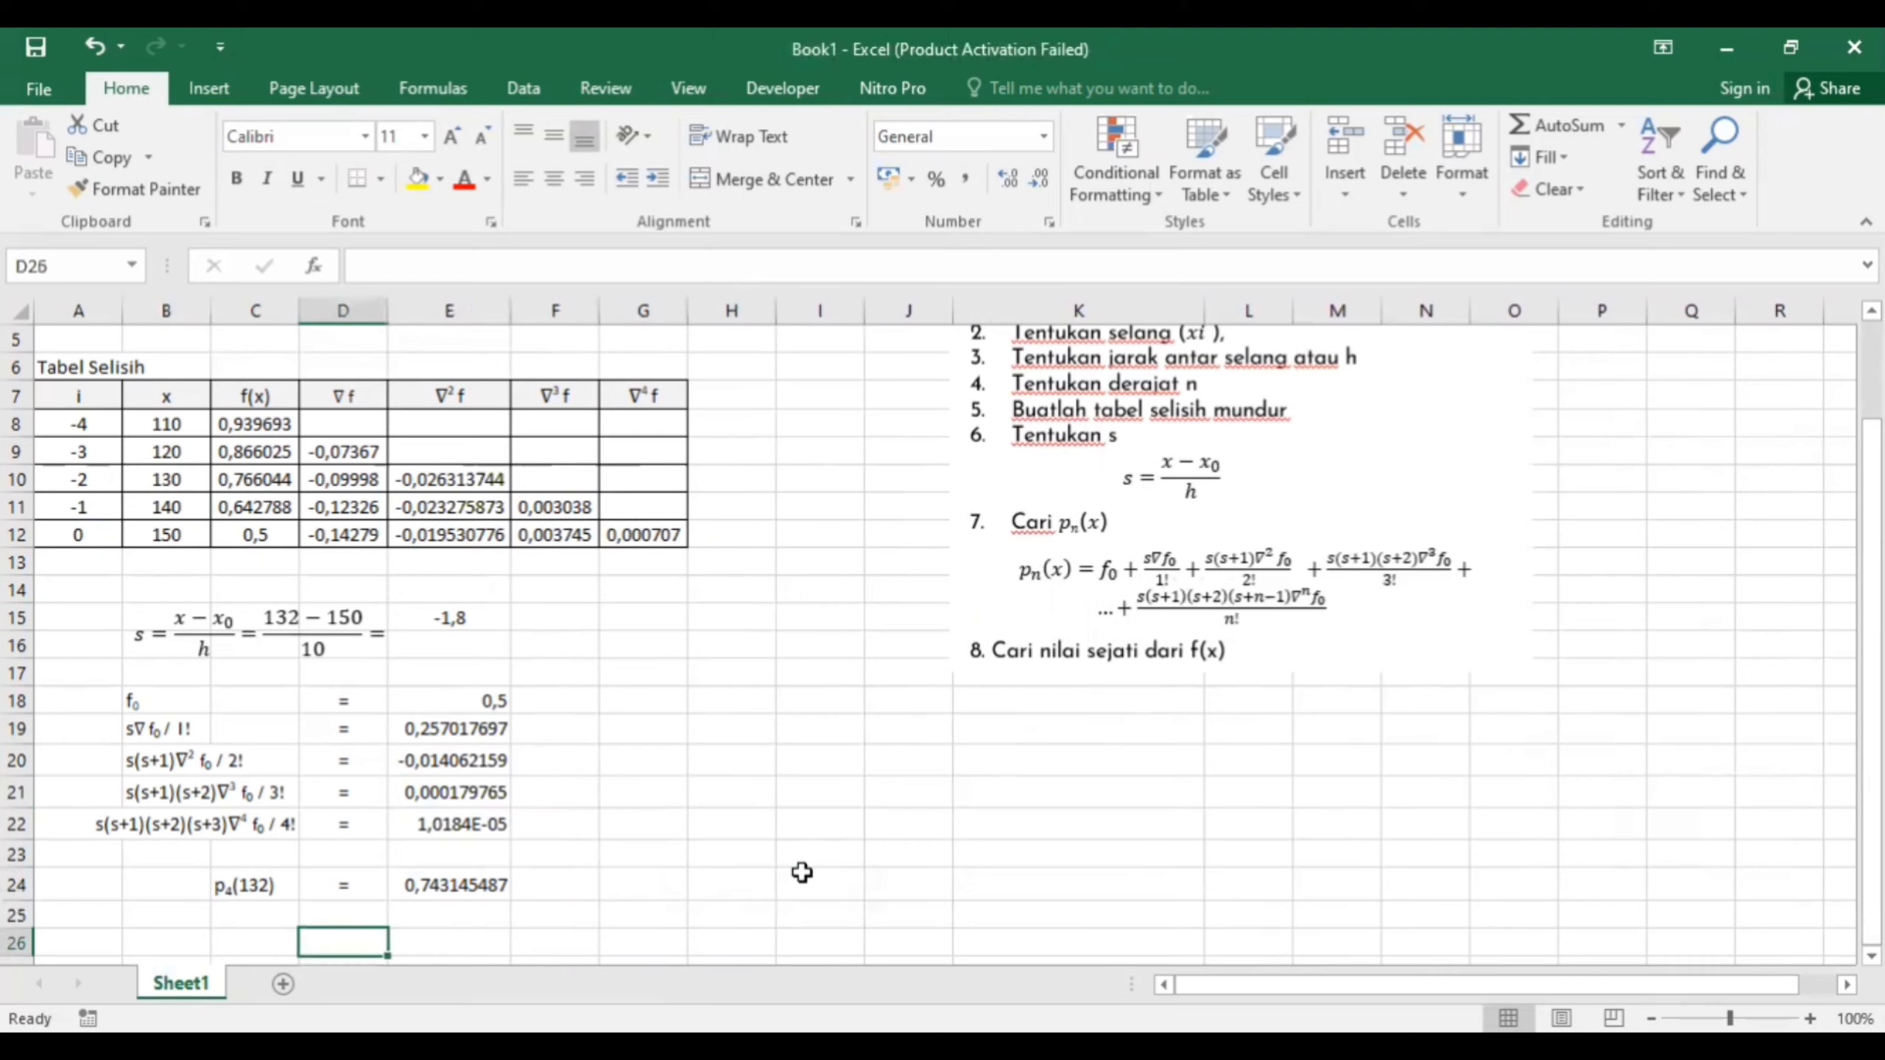
key(Left)
key(Left)
key(Down)
key(Left)
key(Right)
key(Left)
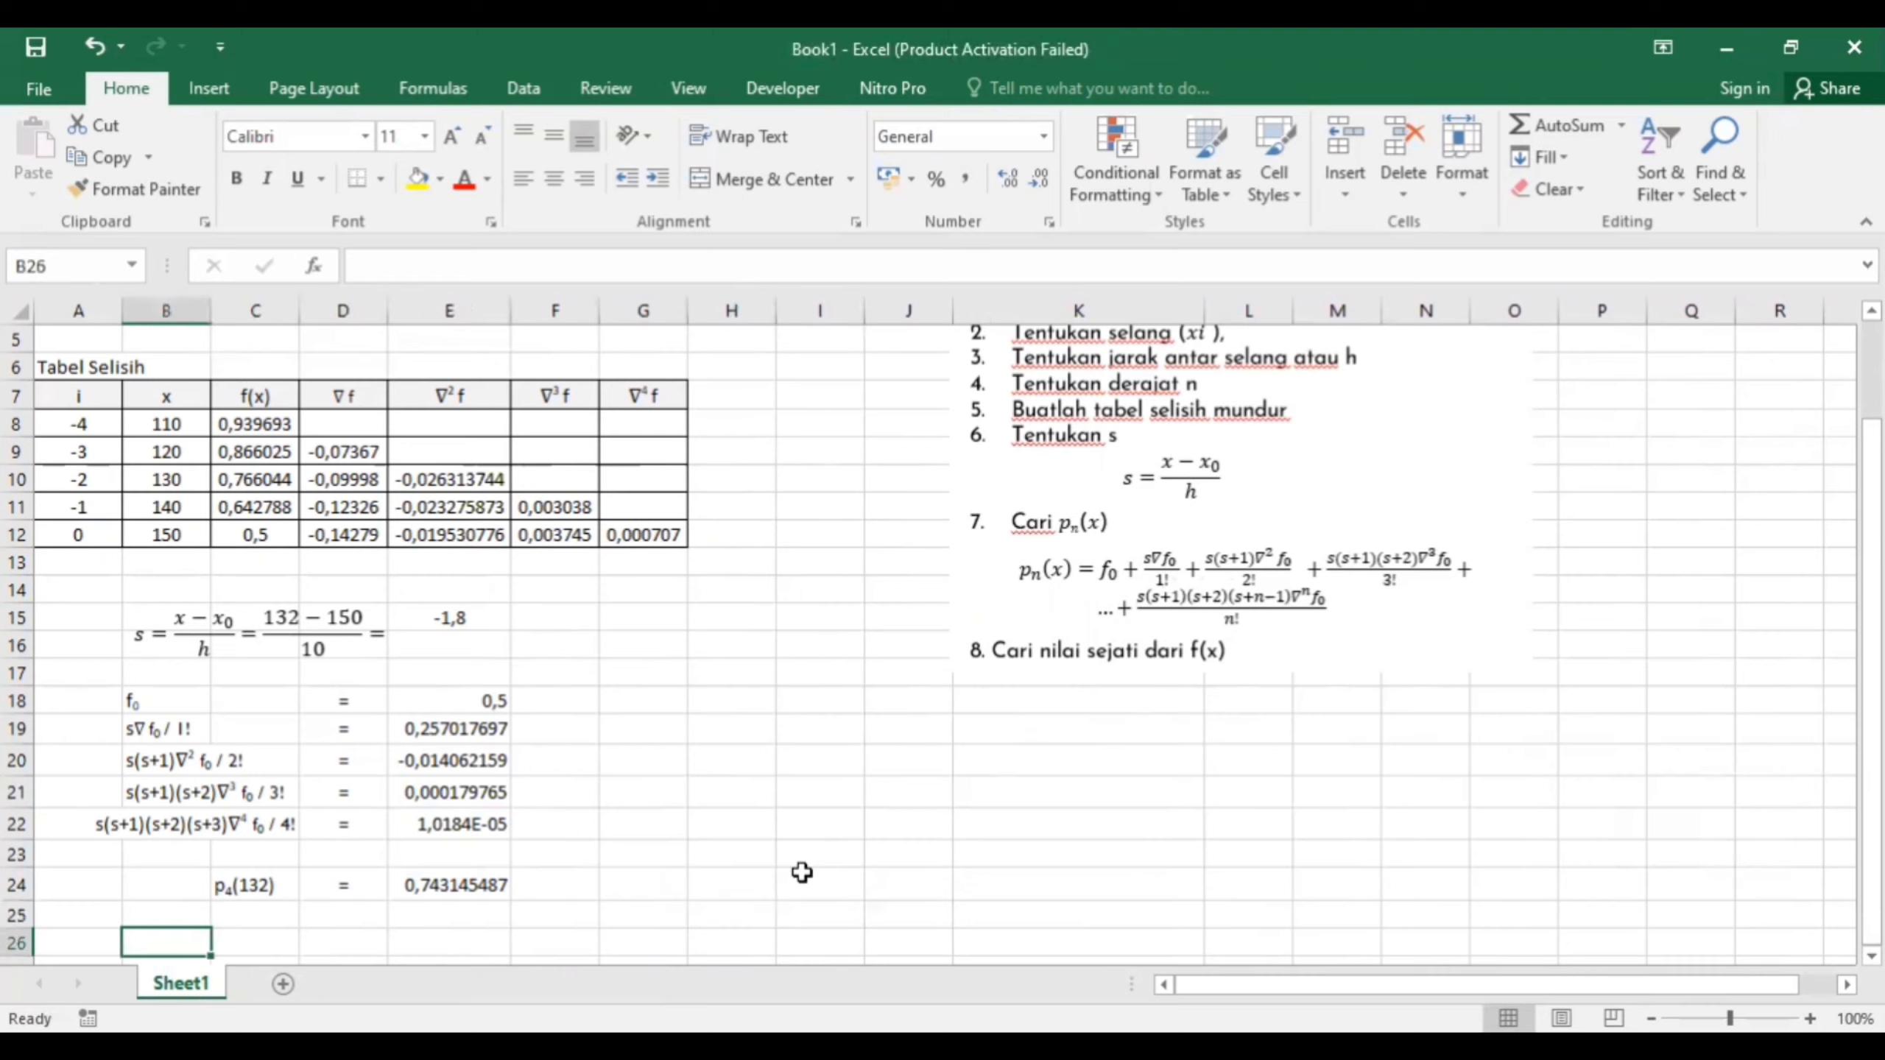
text(nilai sejati)
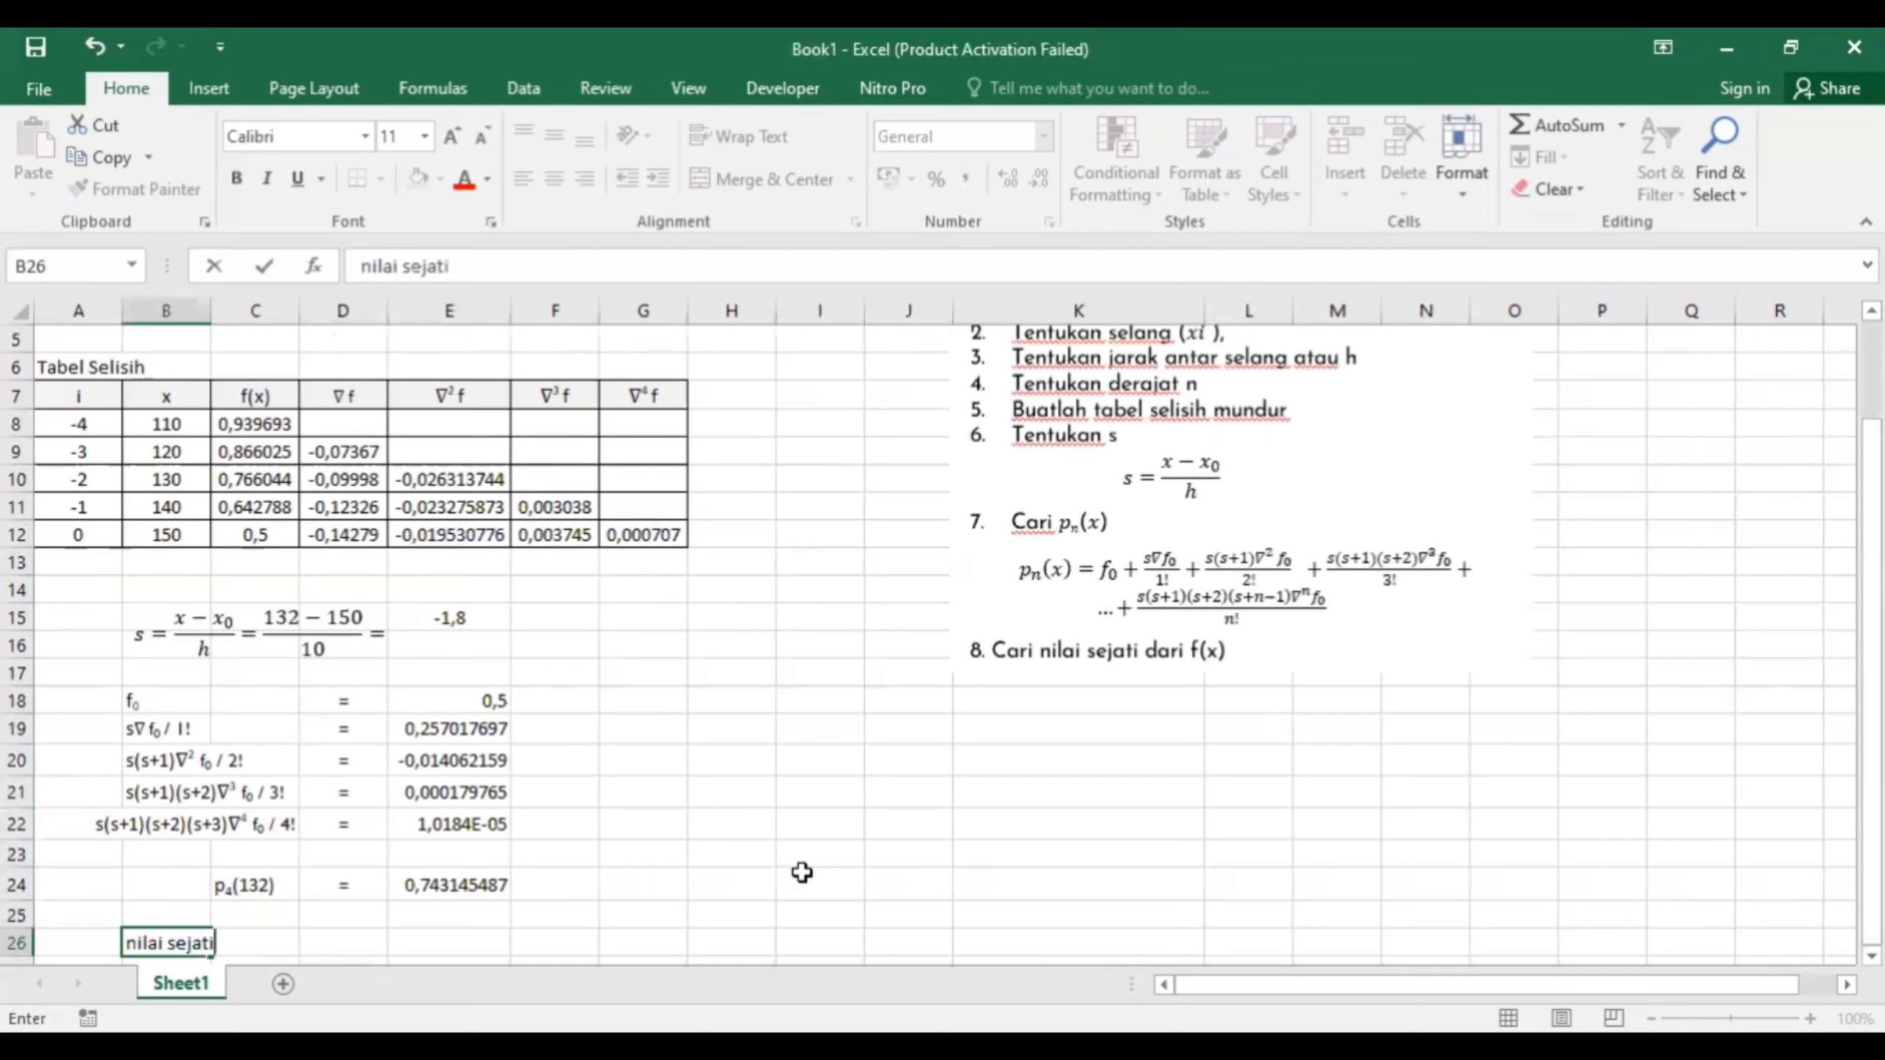
click(382, 943)
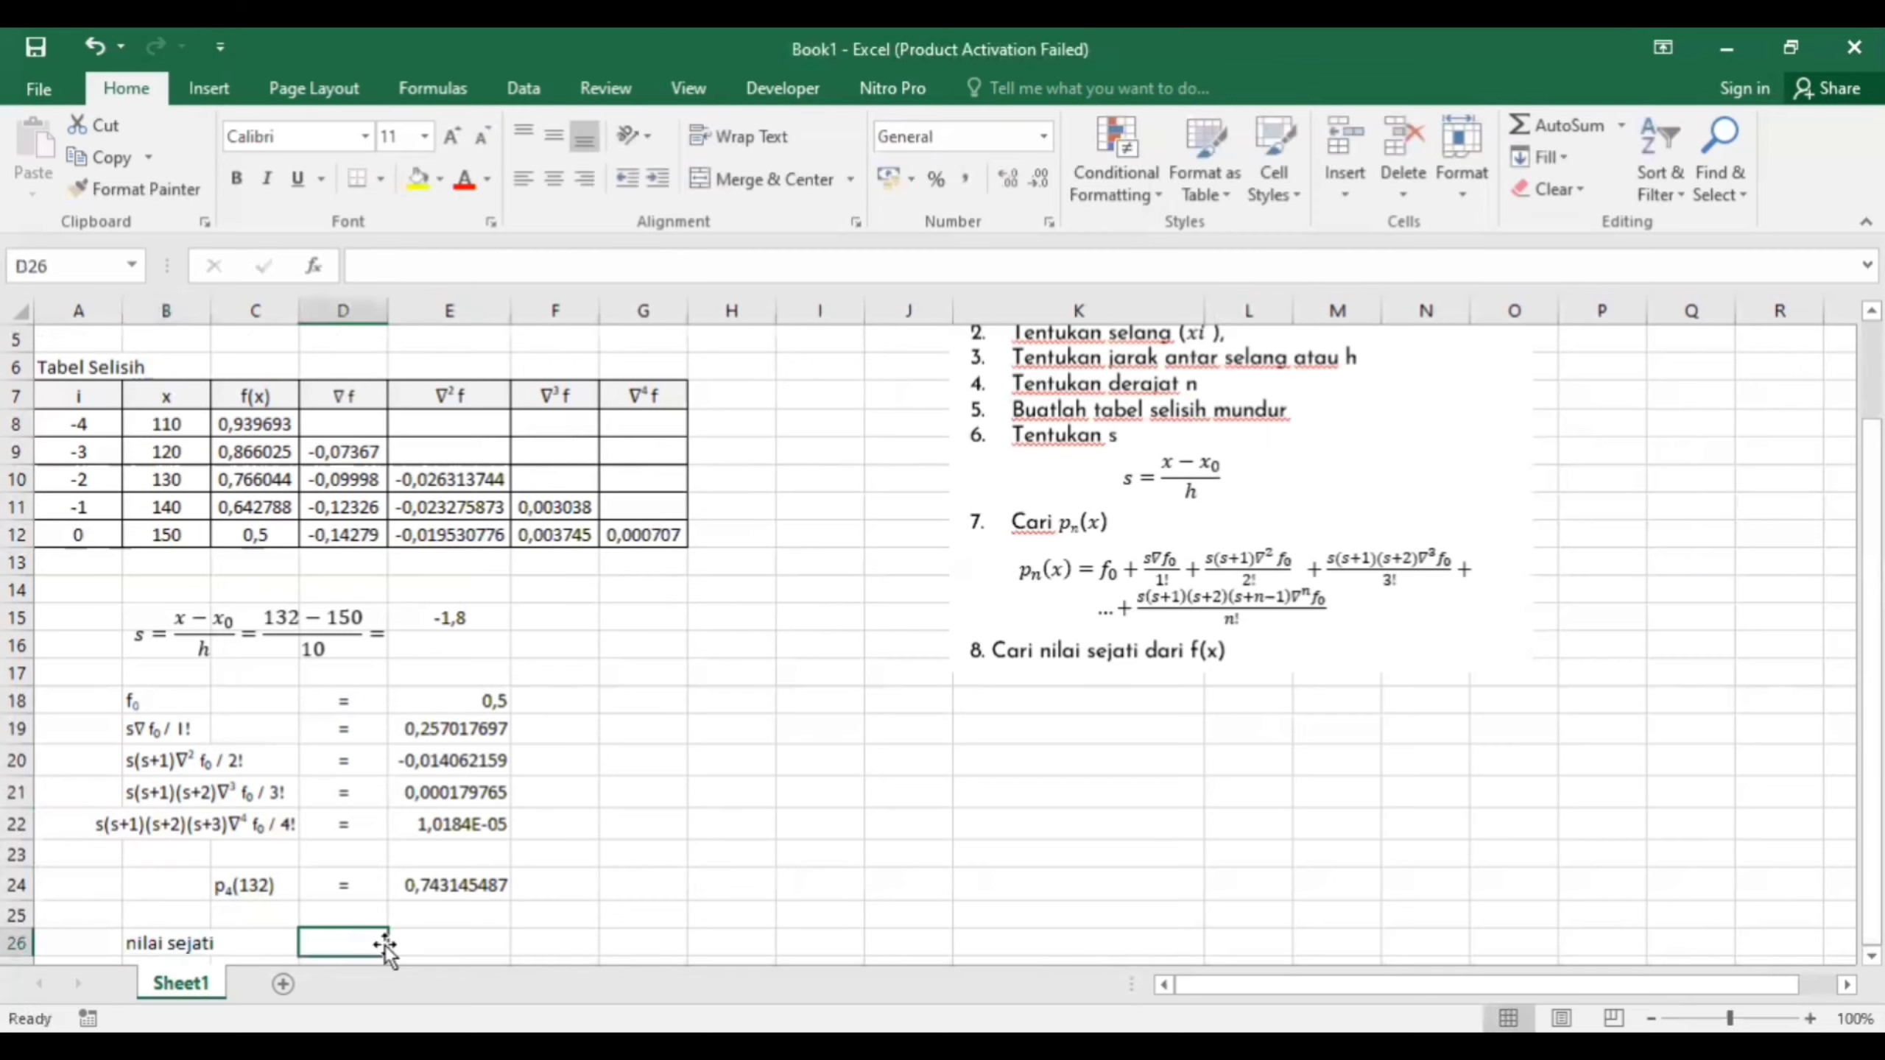
text(=)
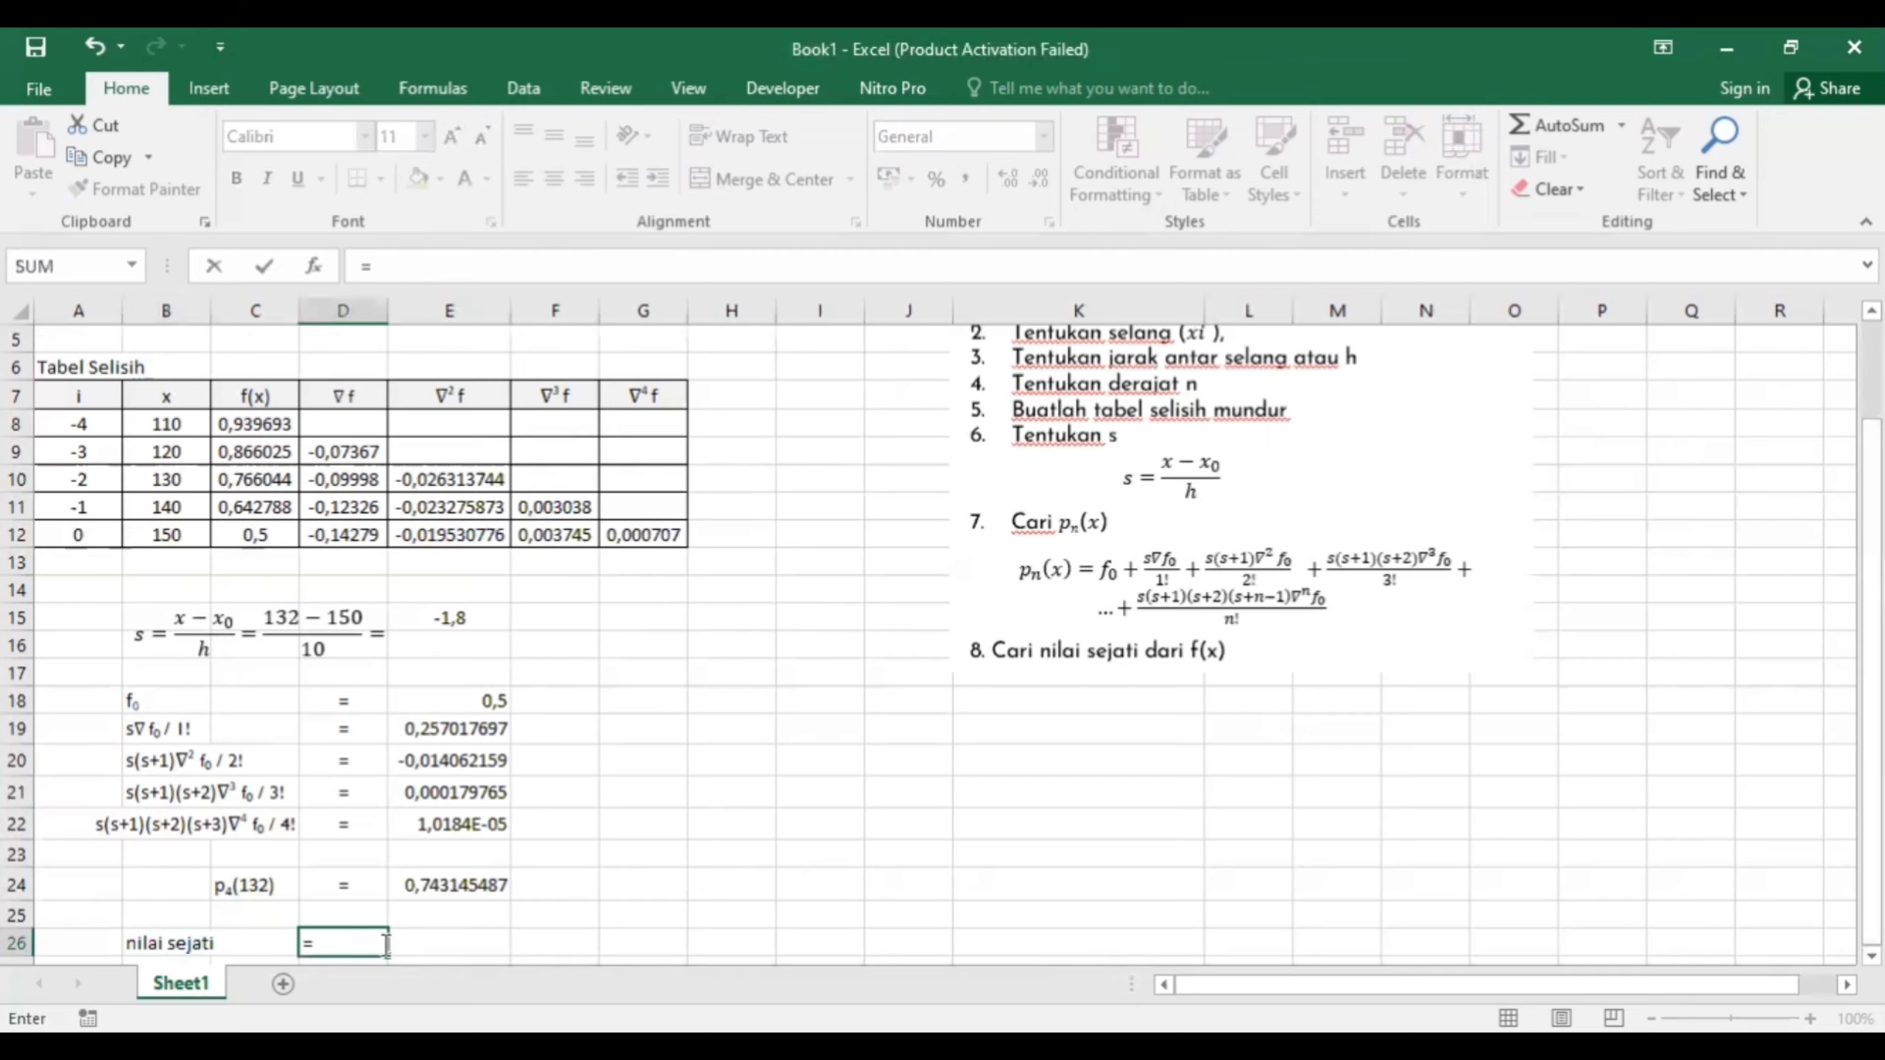
click(446, 953)
click(384, 944)
key(Escape)
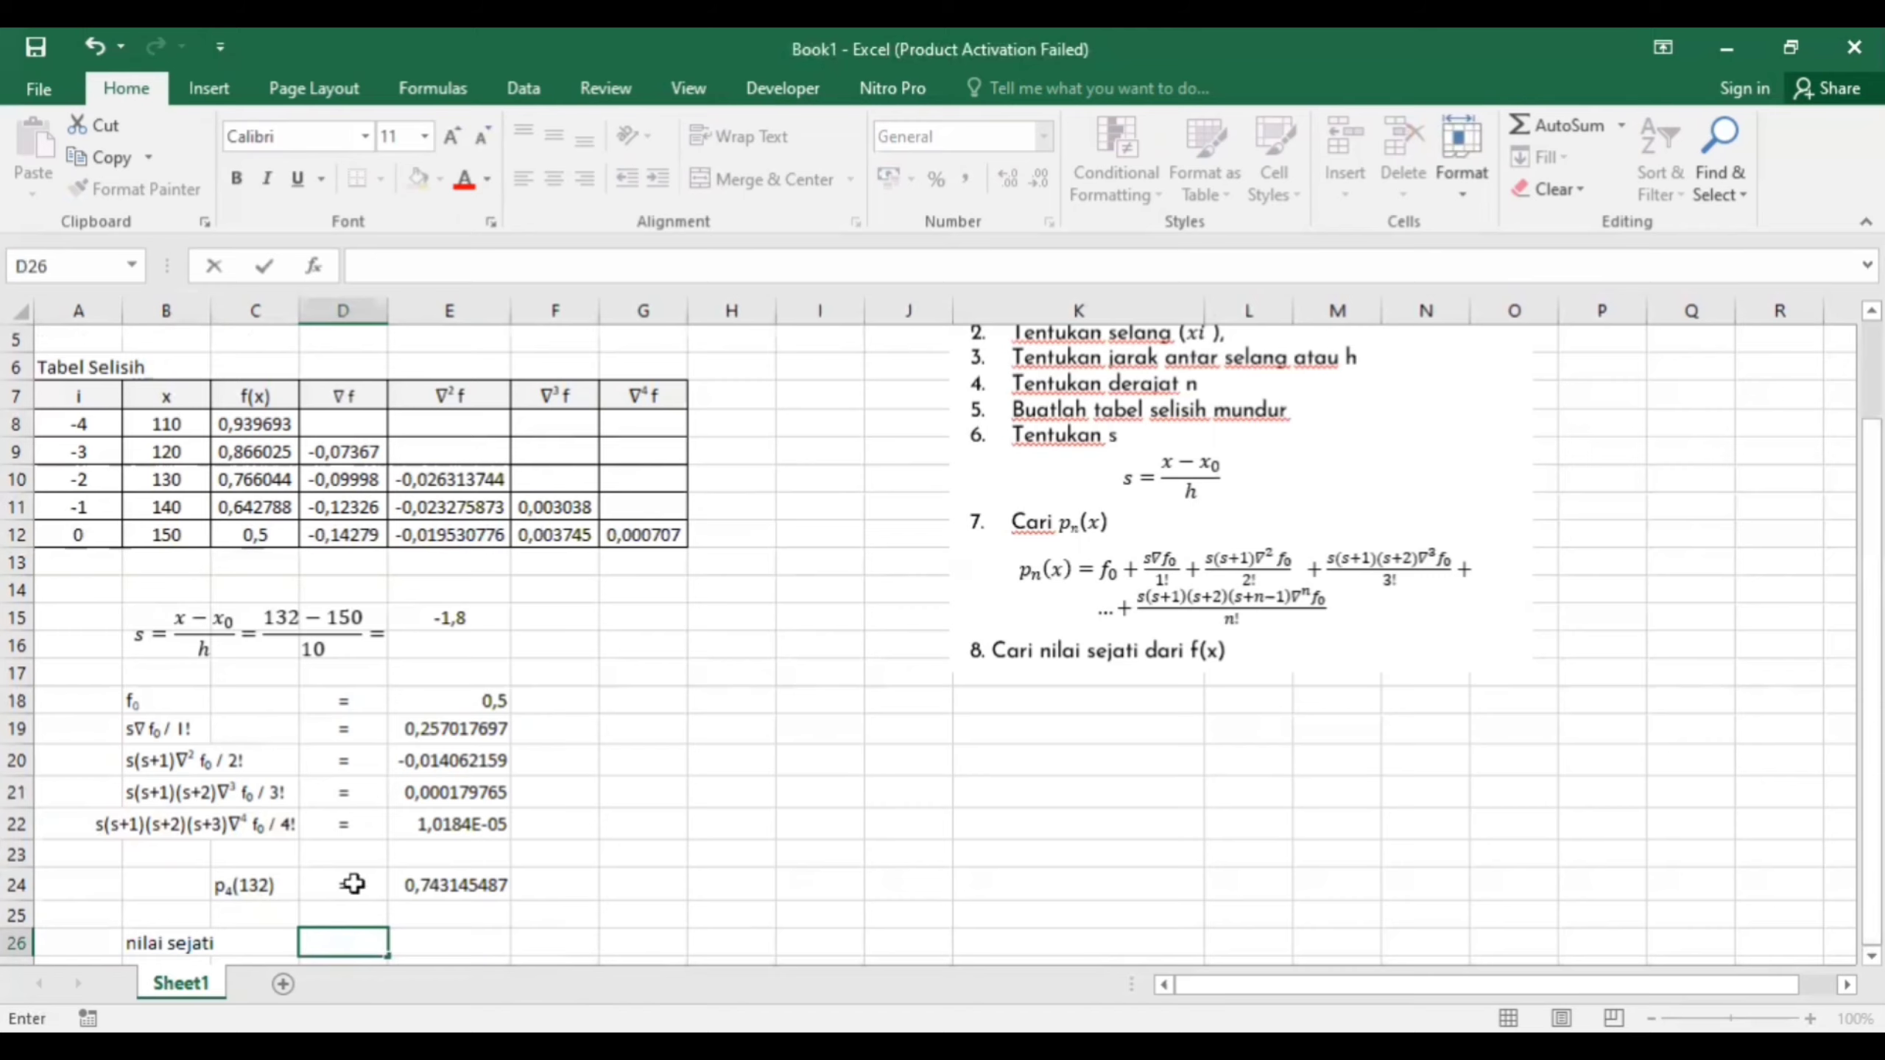
Put an equals sign as text in D26 and calculate the true value in E26 with =SIN(132*PI()/180)
text(=)
key(Return)
key(Right)
key(Up)
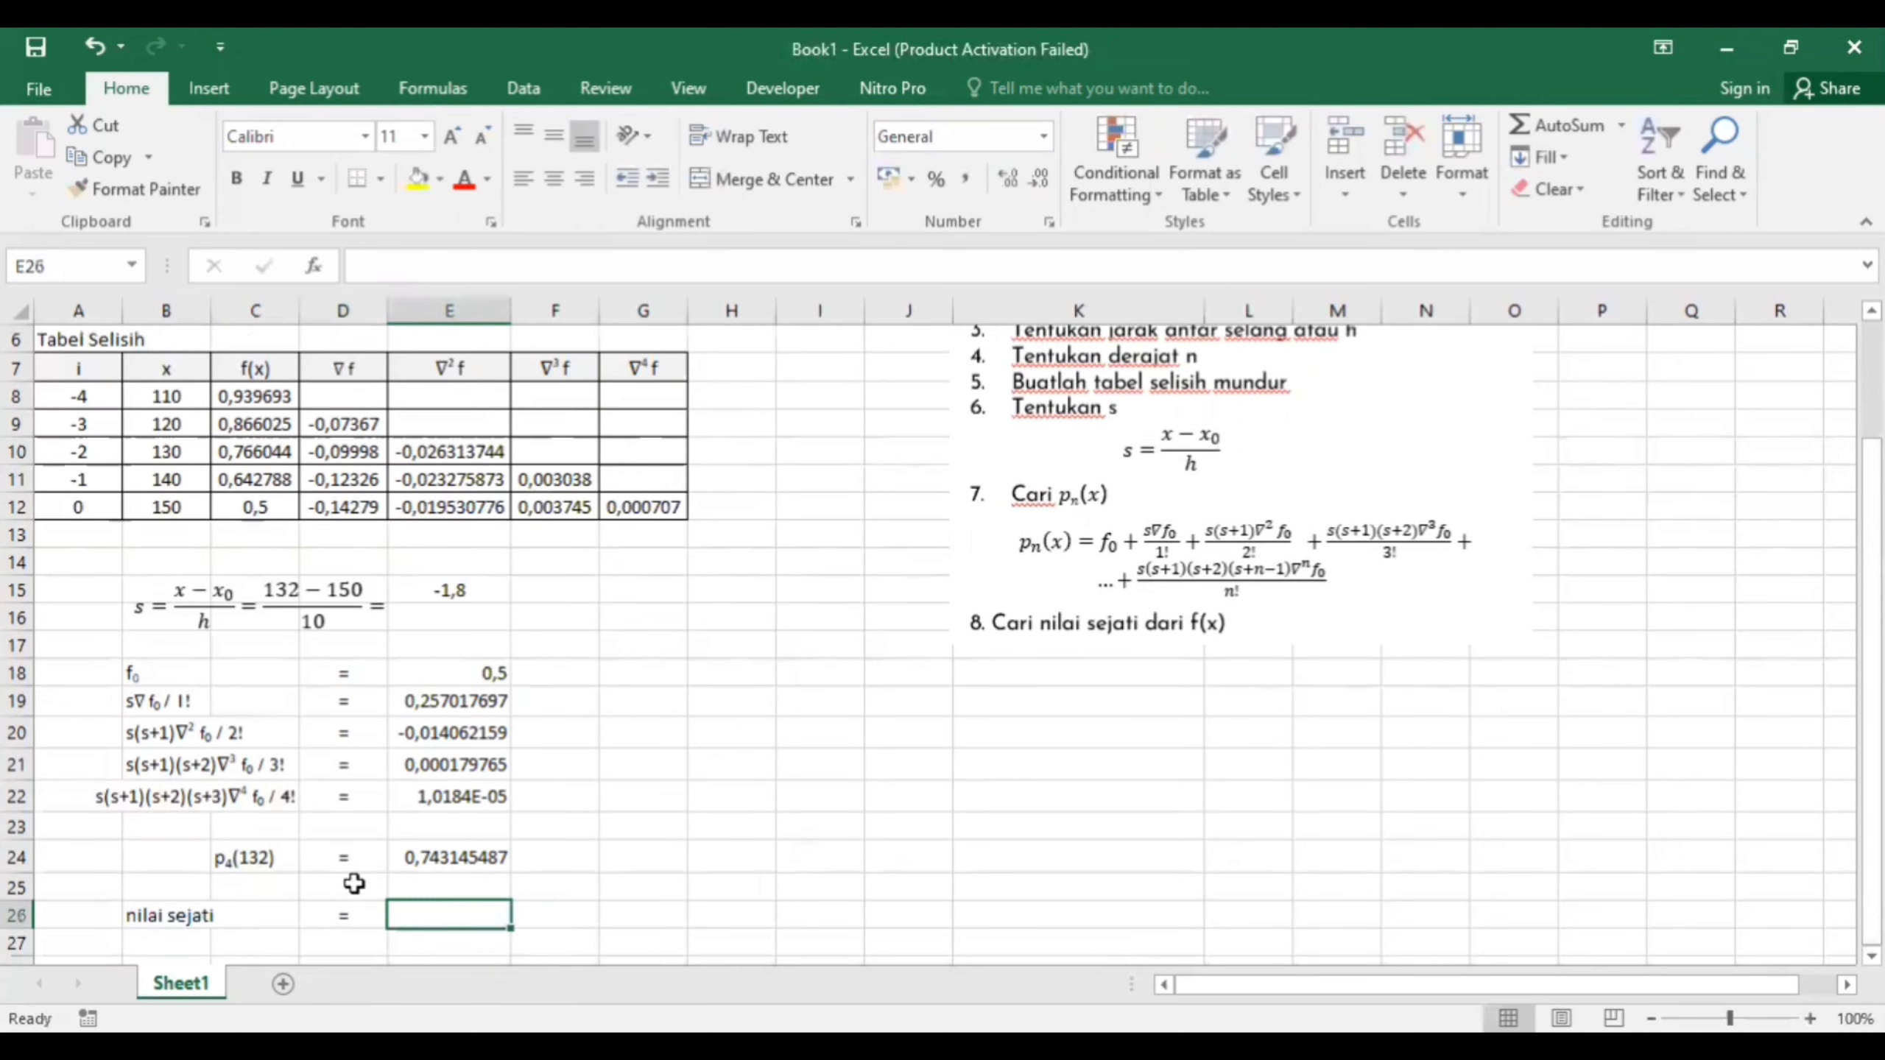
text(=)
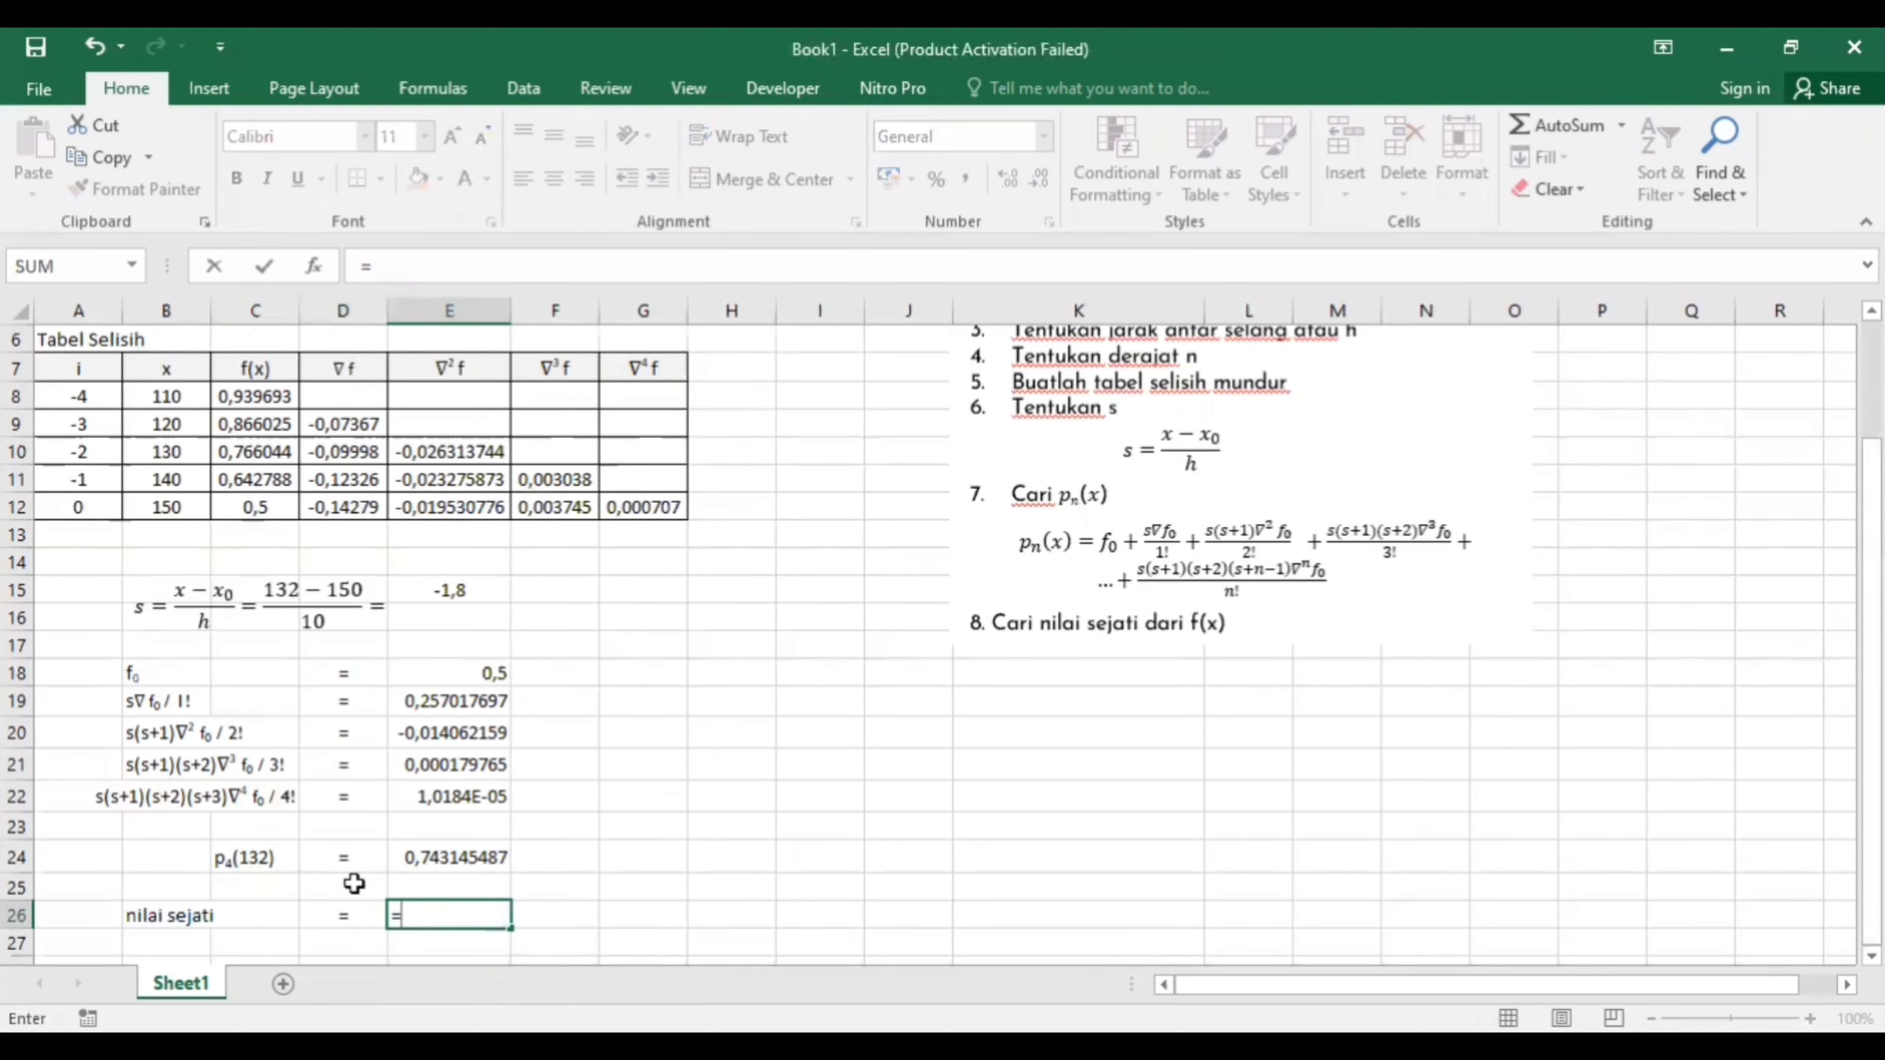
text(sin(132*P)
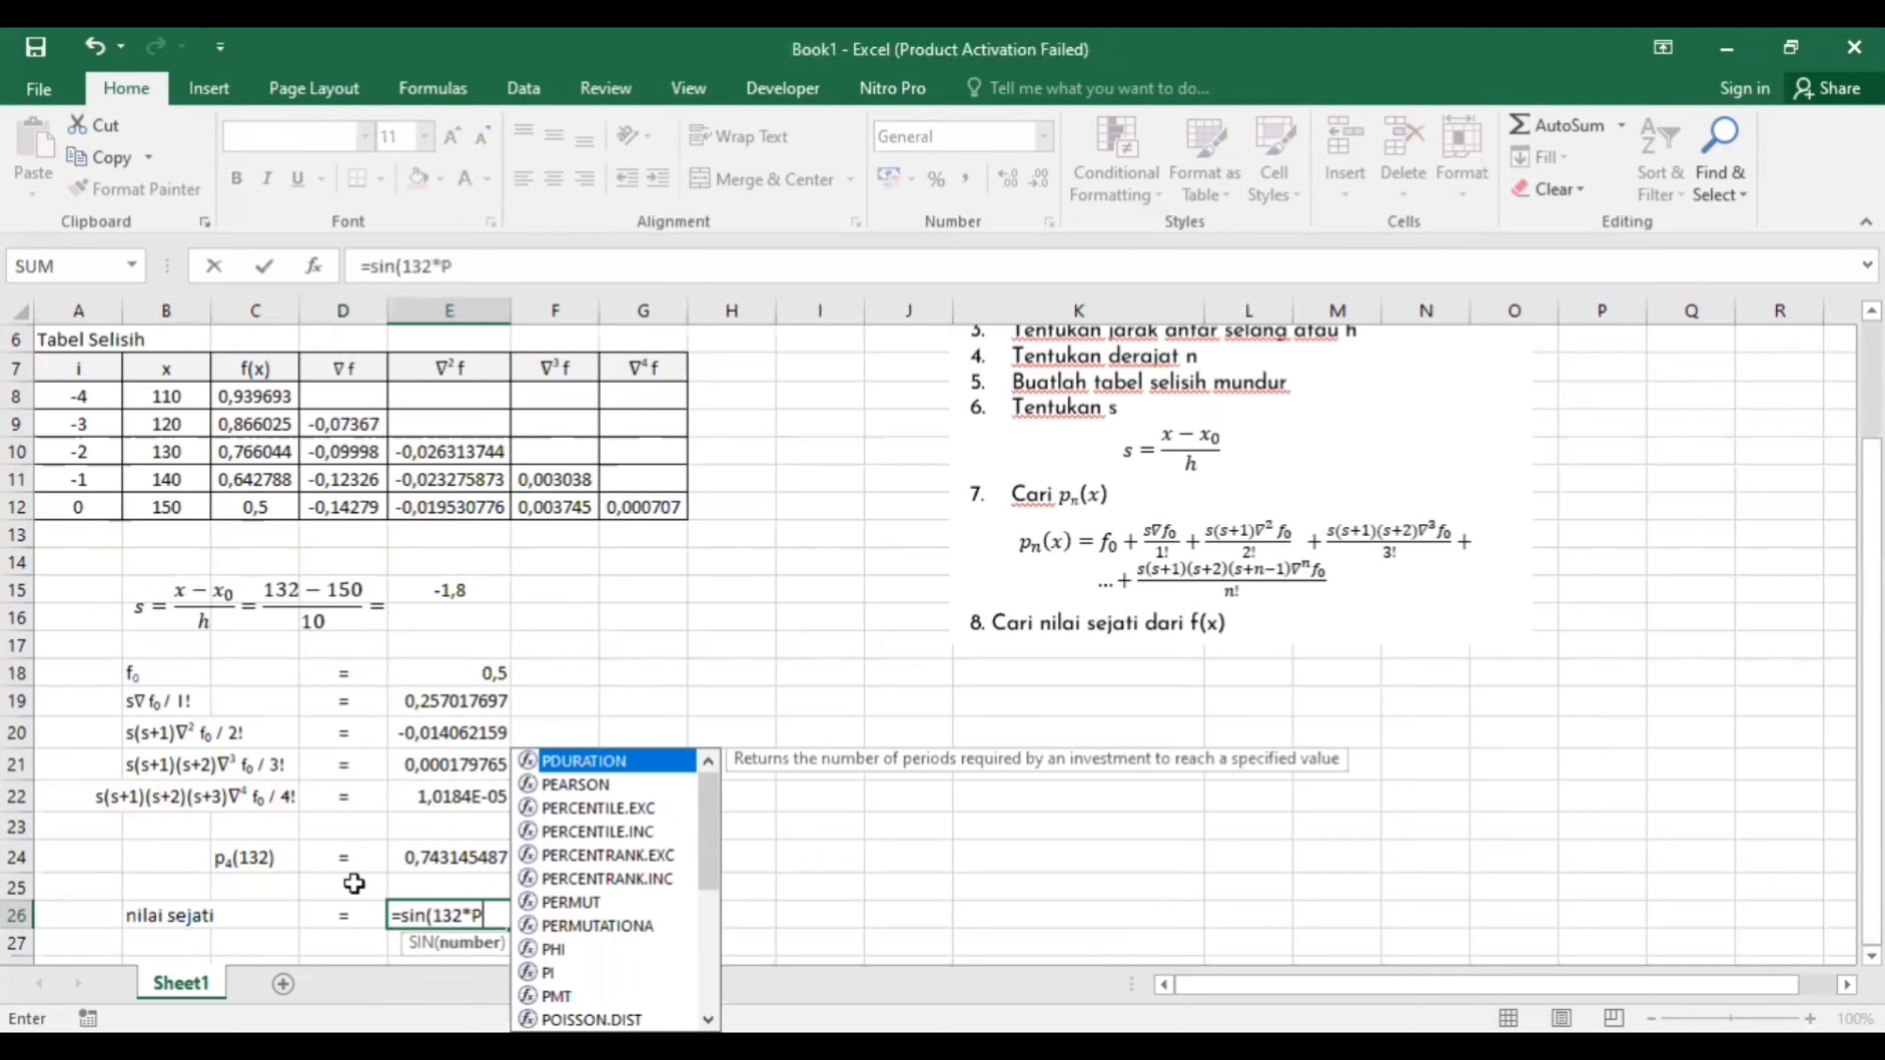
text(I()/180))
key(Return)
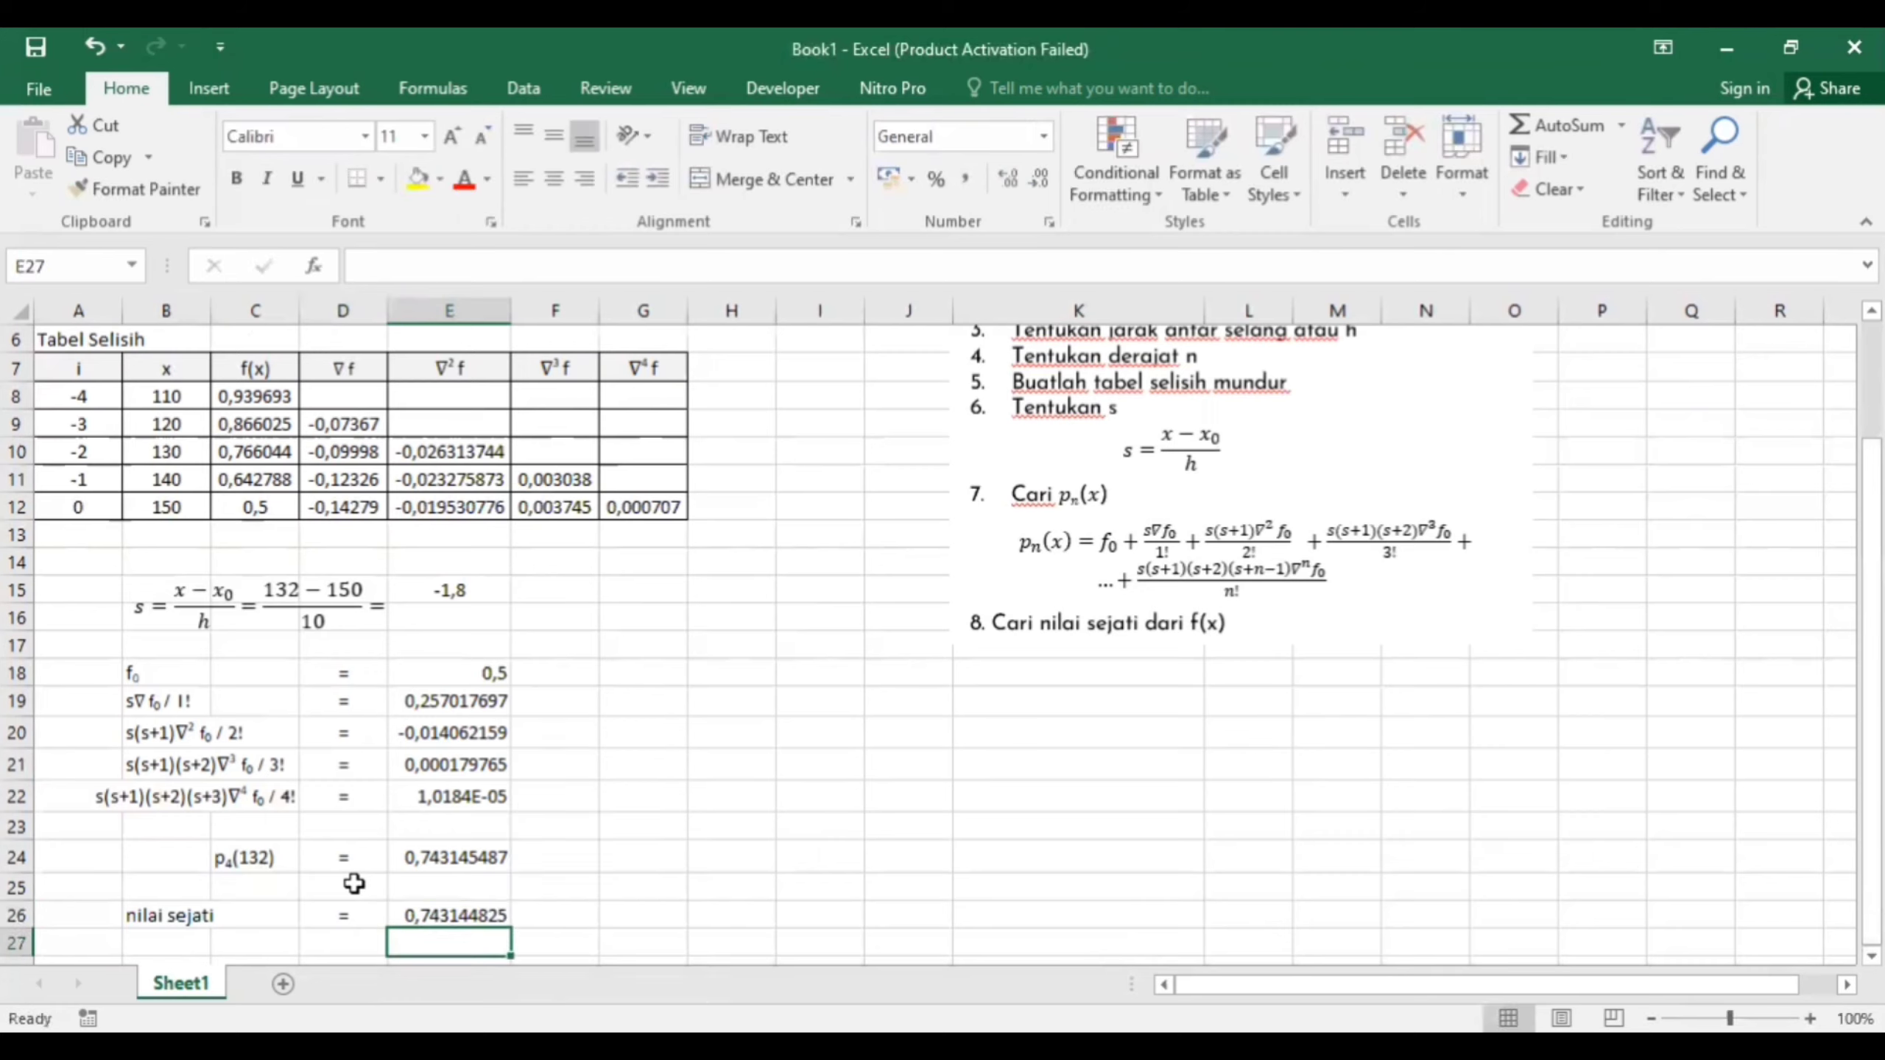
Label cell C28 as "selisih"
key(Return)
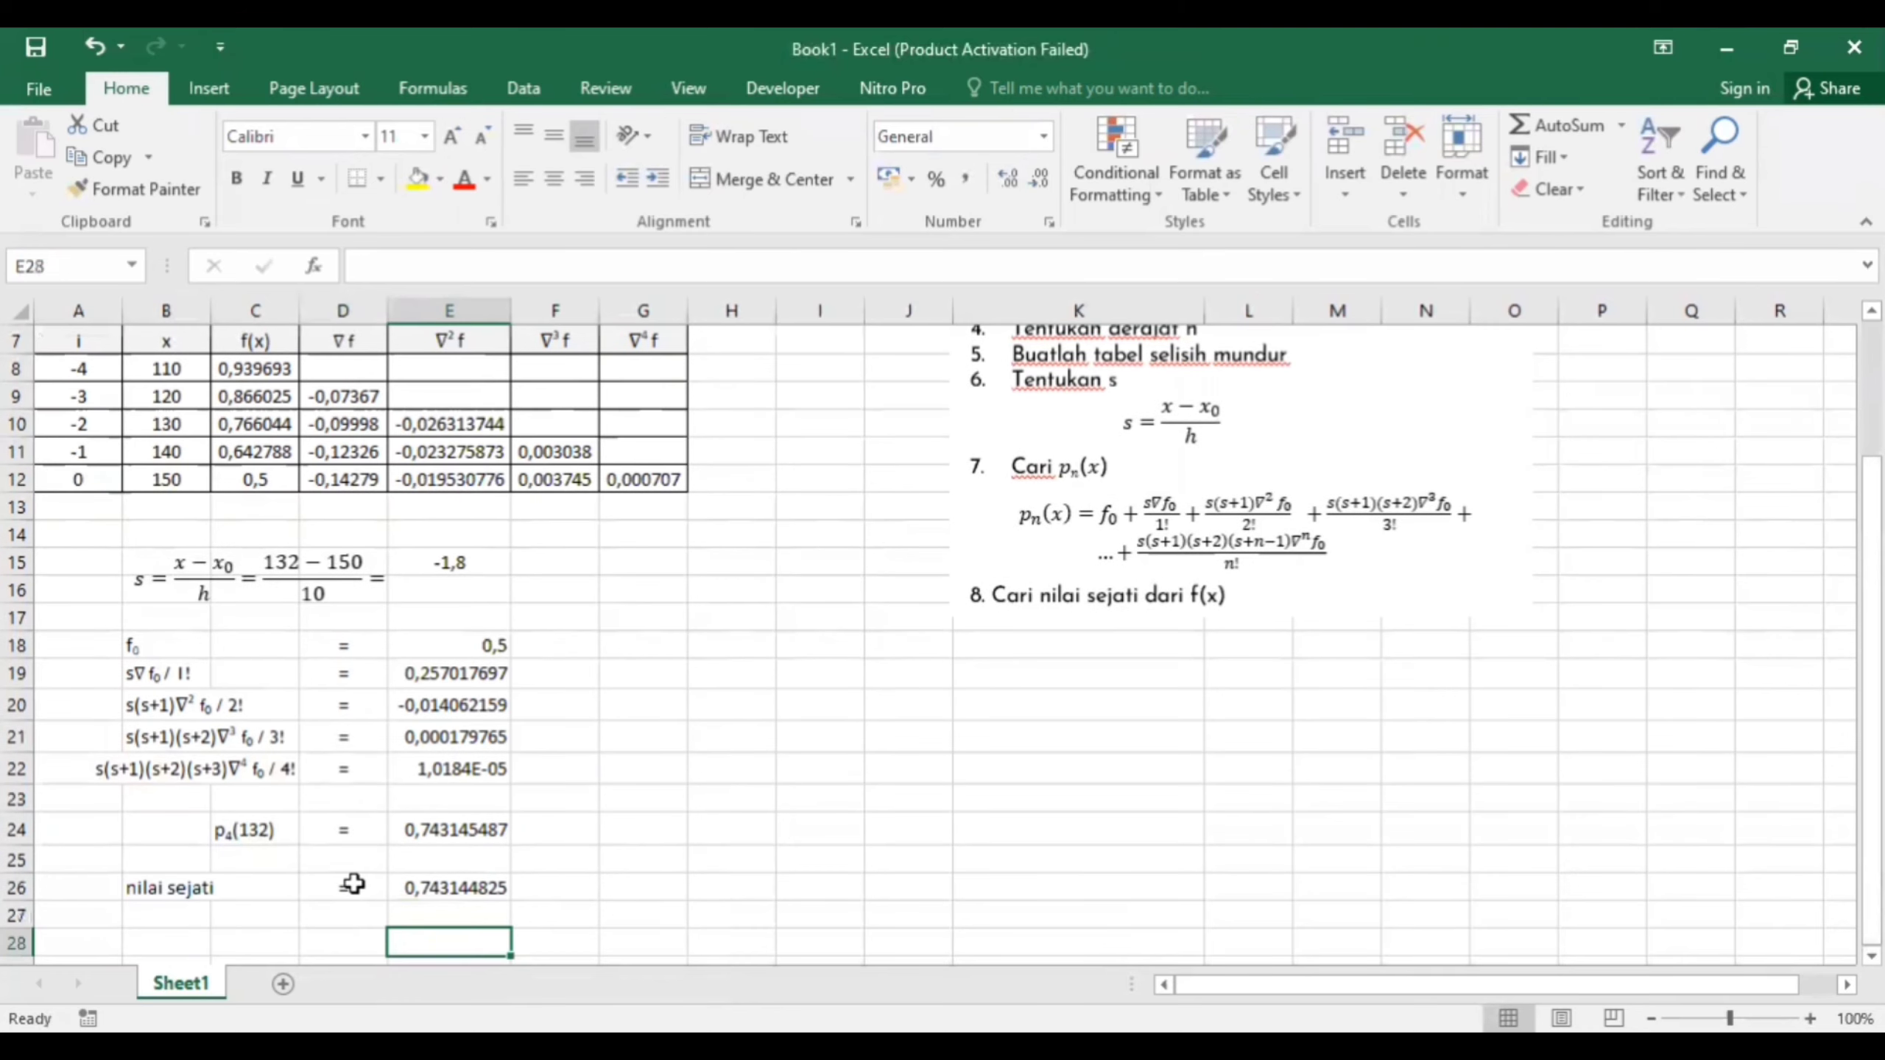
key(Left)
key(Left)
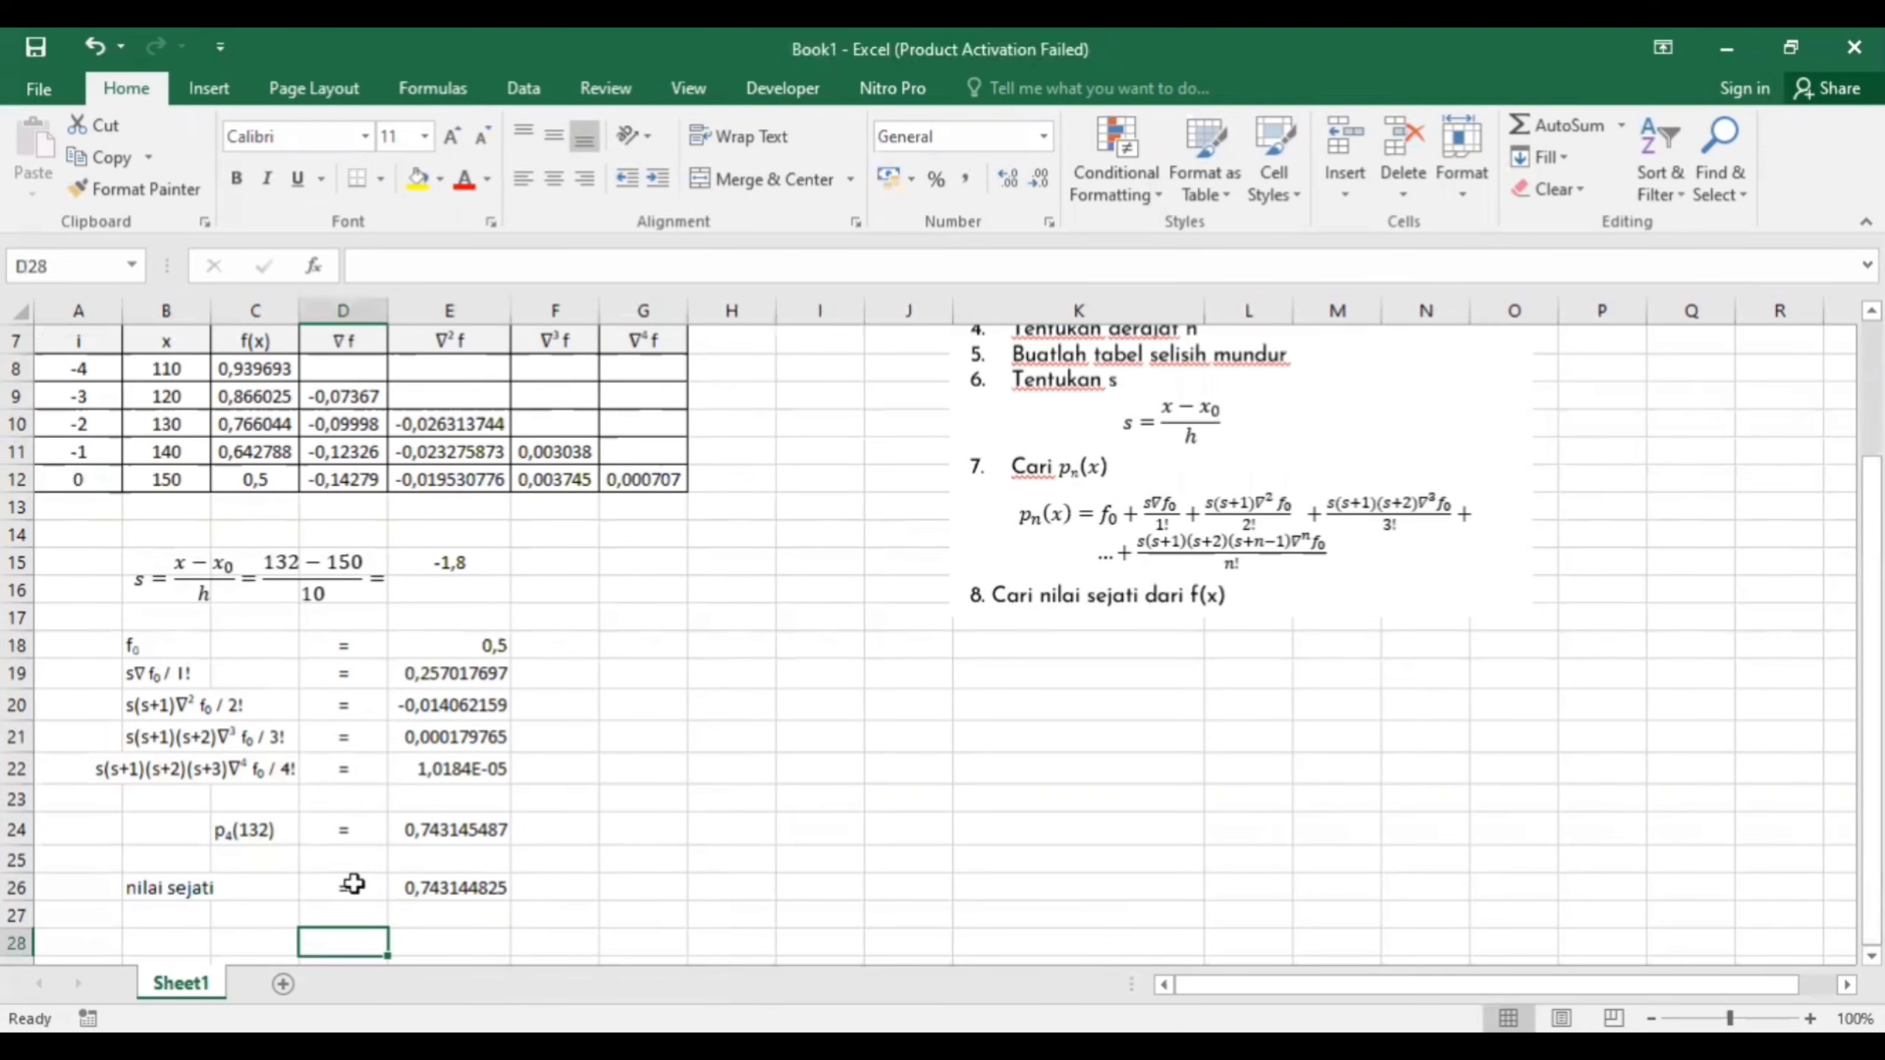
text(selisih)
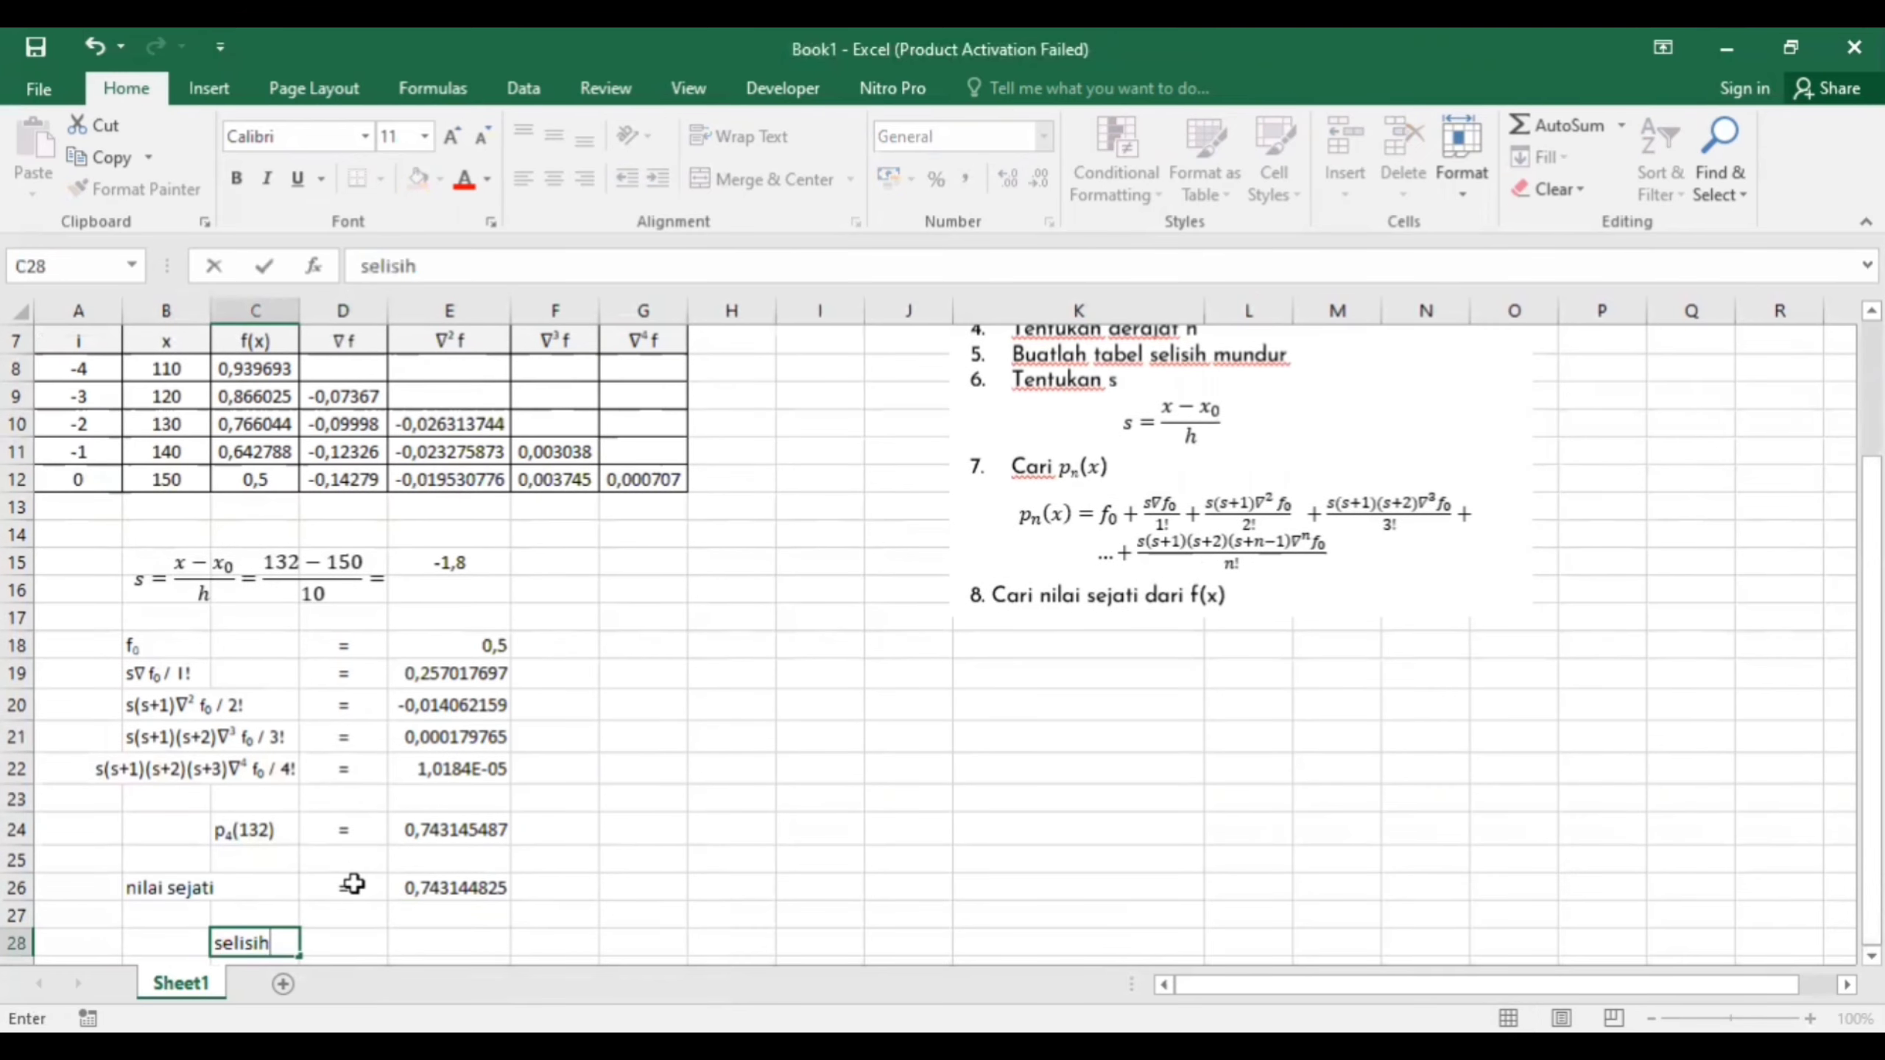
key(Right)
text(=)
key(Right)
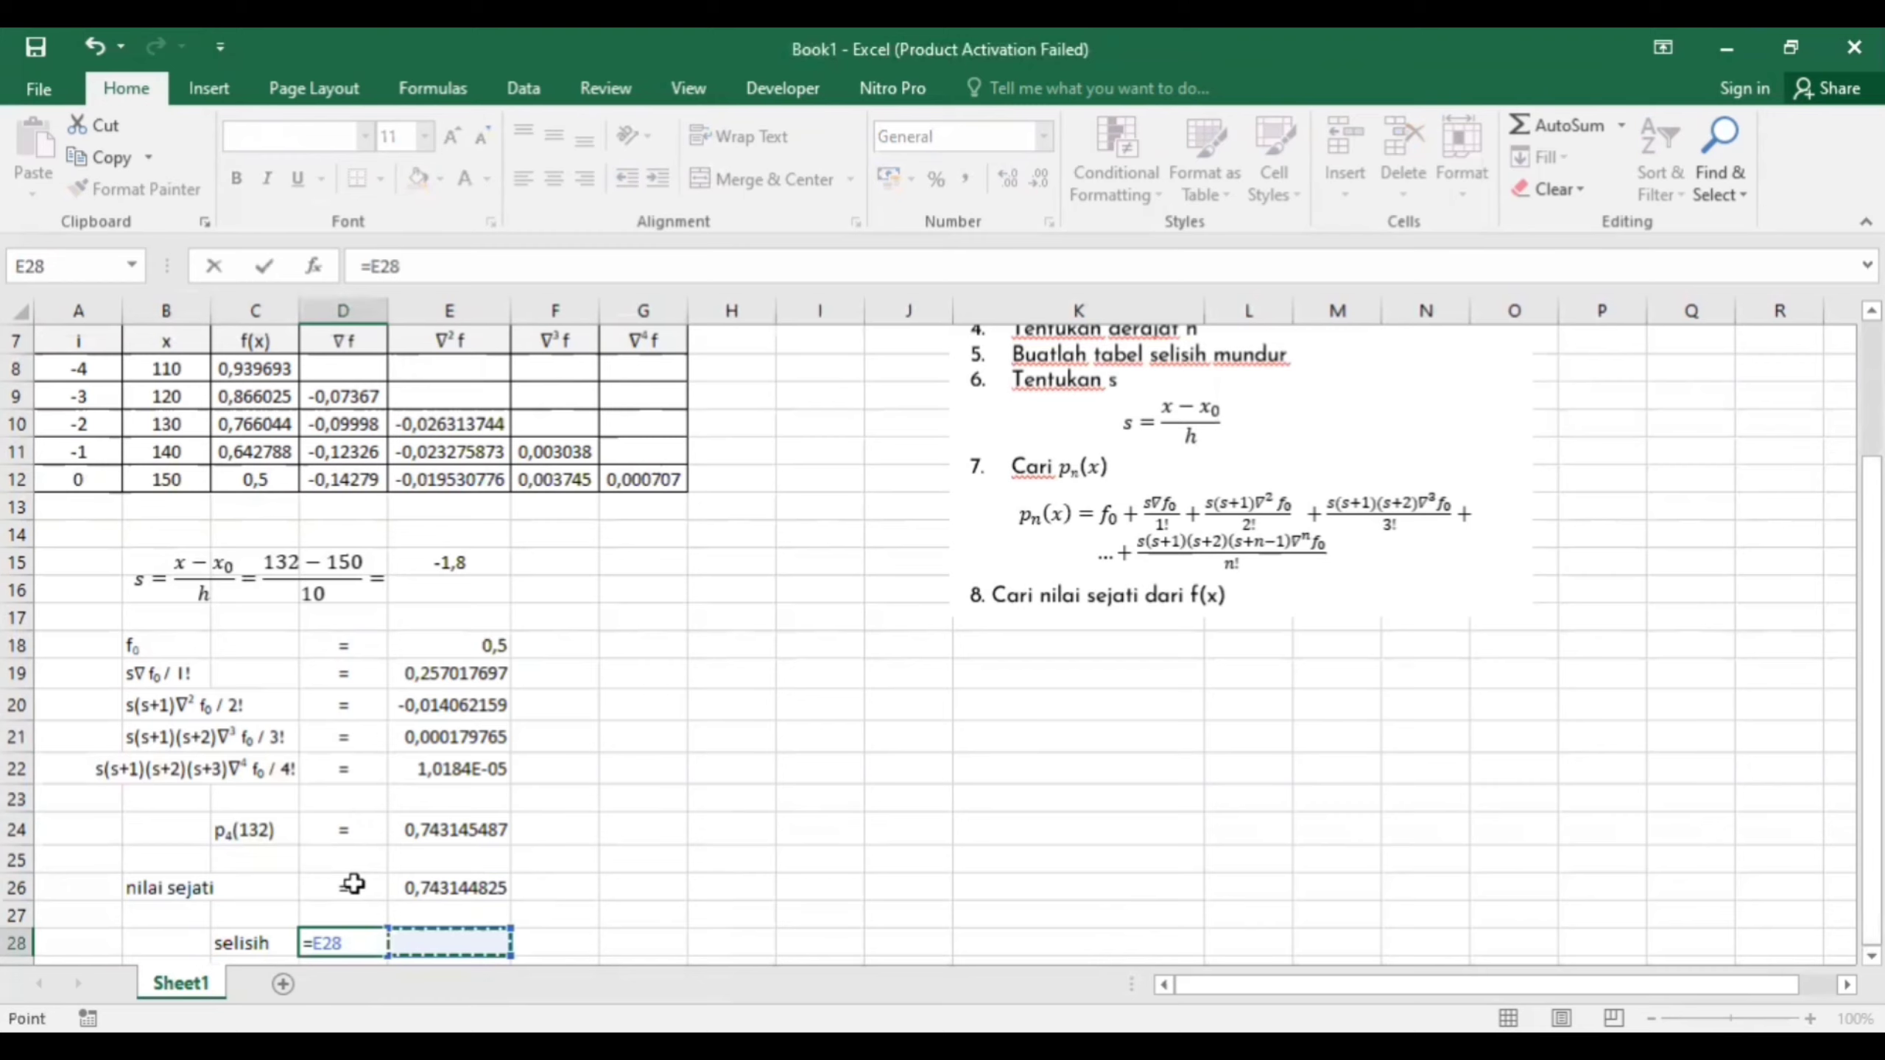
key(Left)
key(BackSpace)
key(BackSpace)
key(BackSpace)
key(BackSpace)
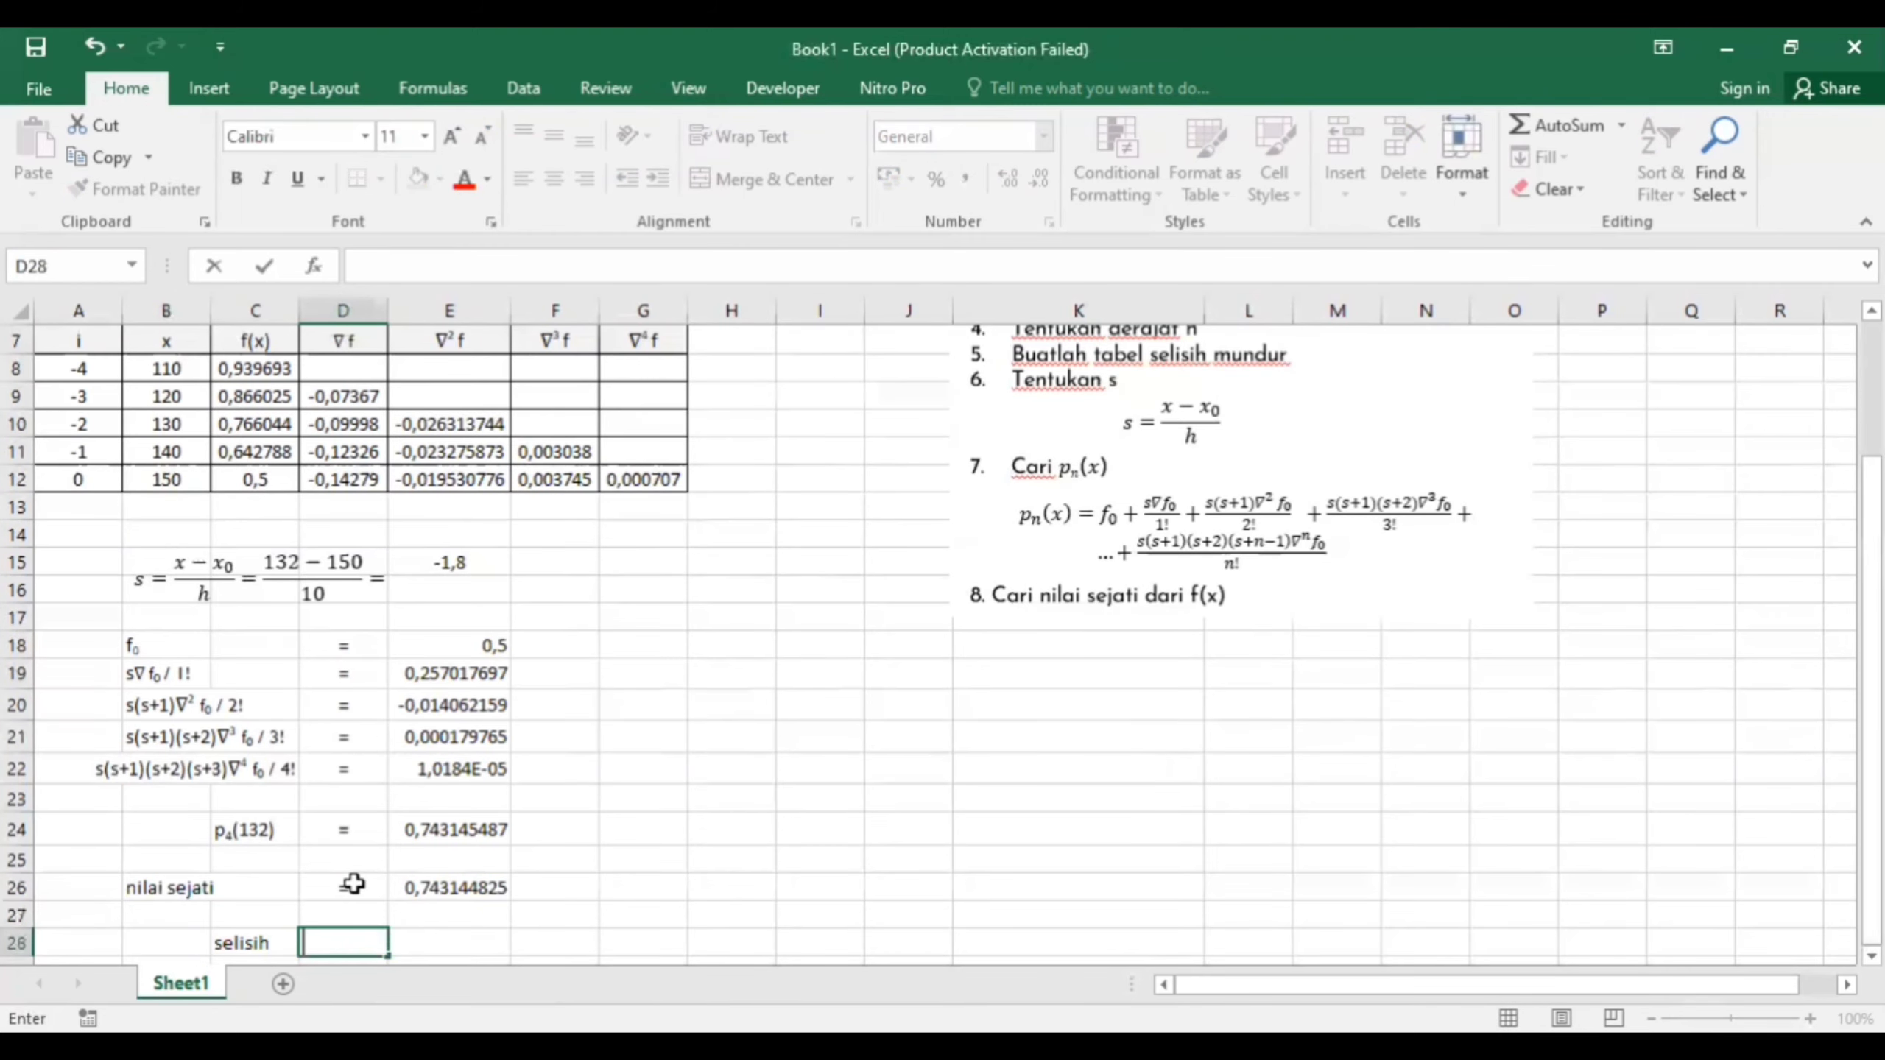
Enter an equals sign as text in D28 and centre it in the cell
text('=)
key(Right)
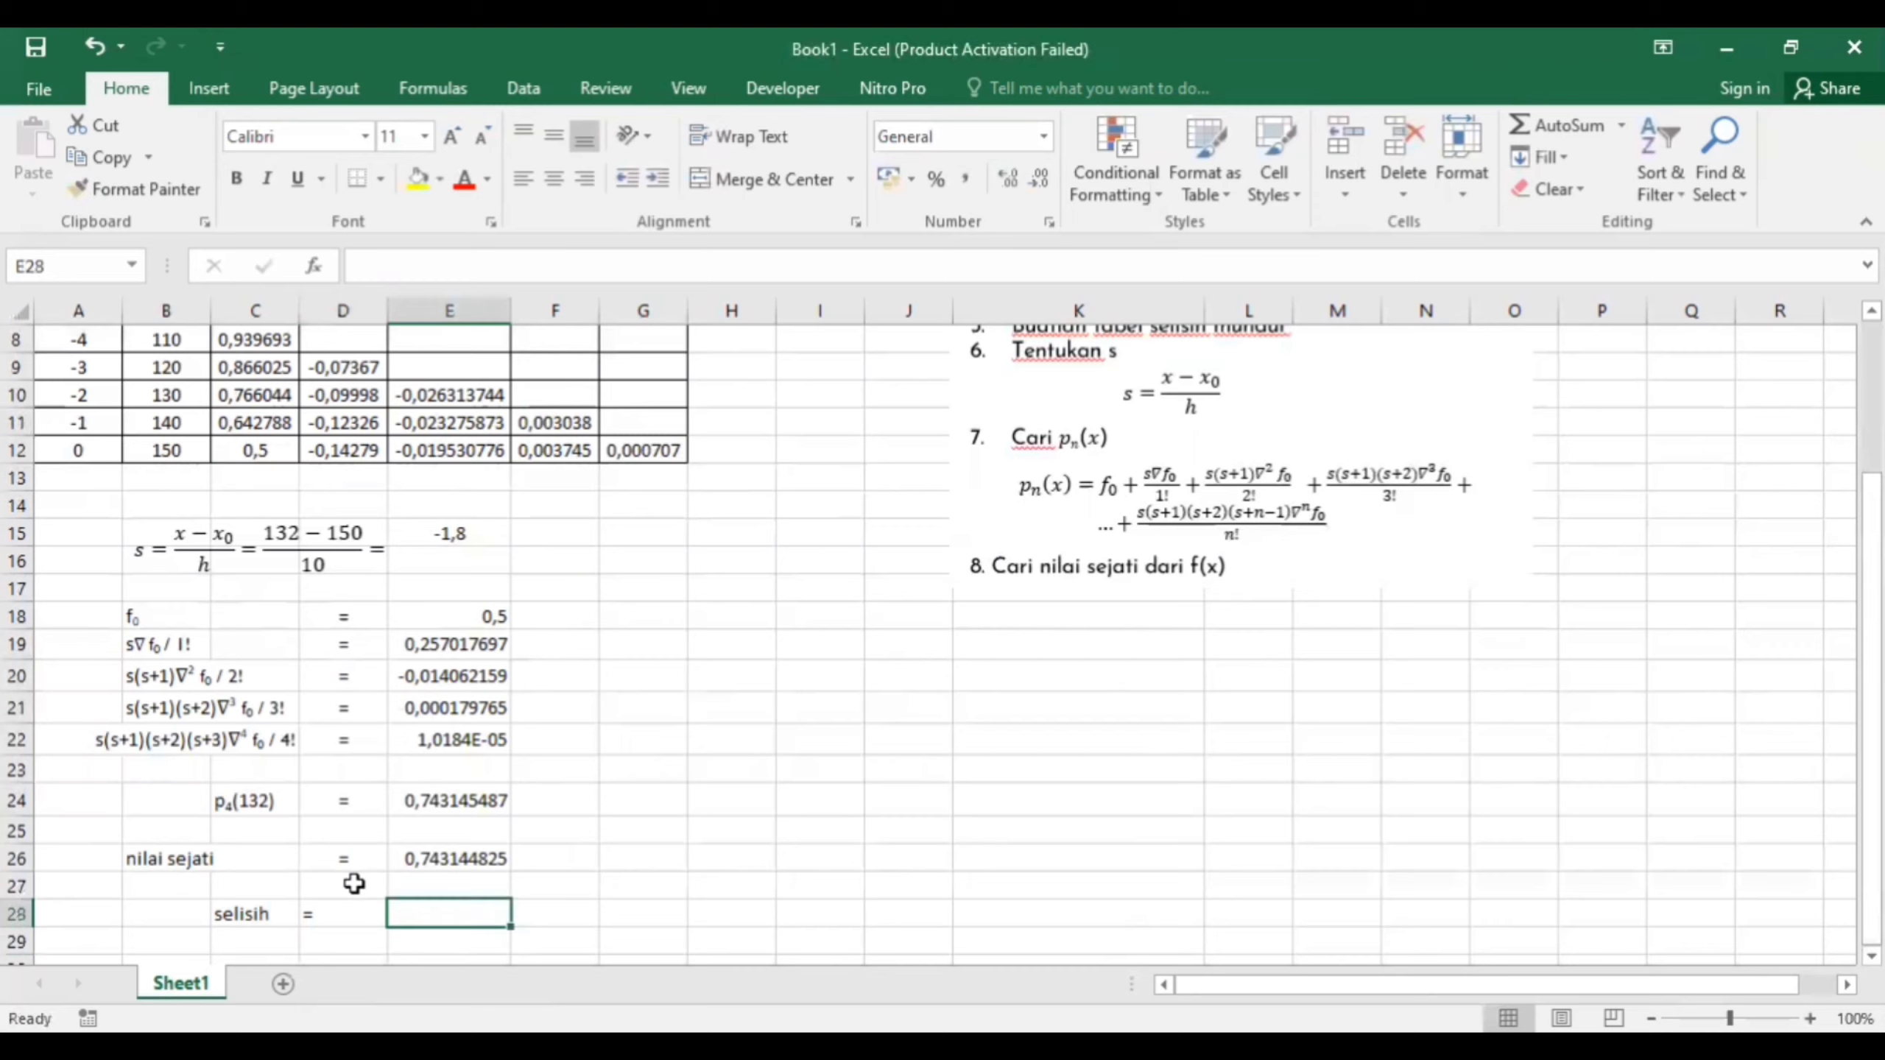
key(Left)
key(ctrl+e)
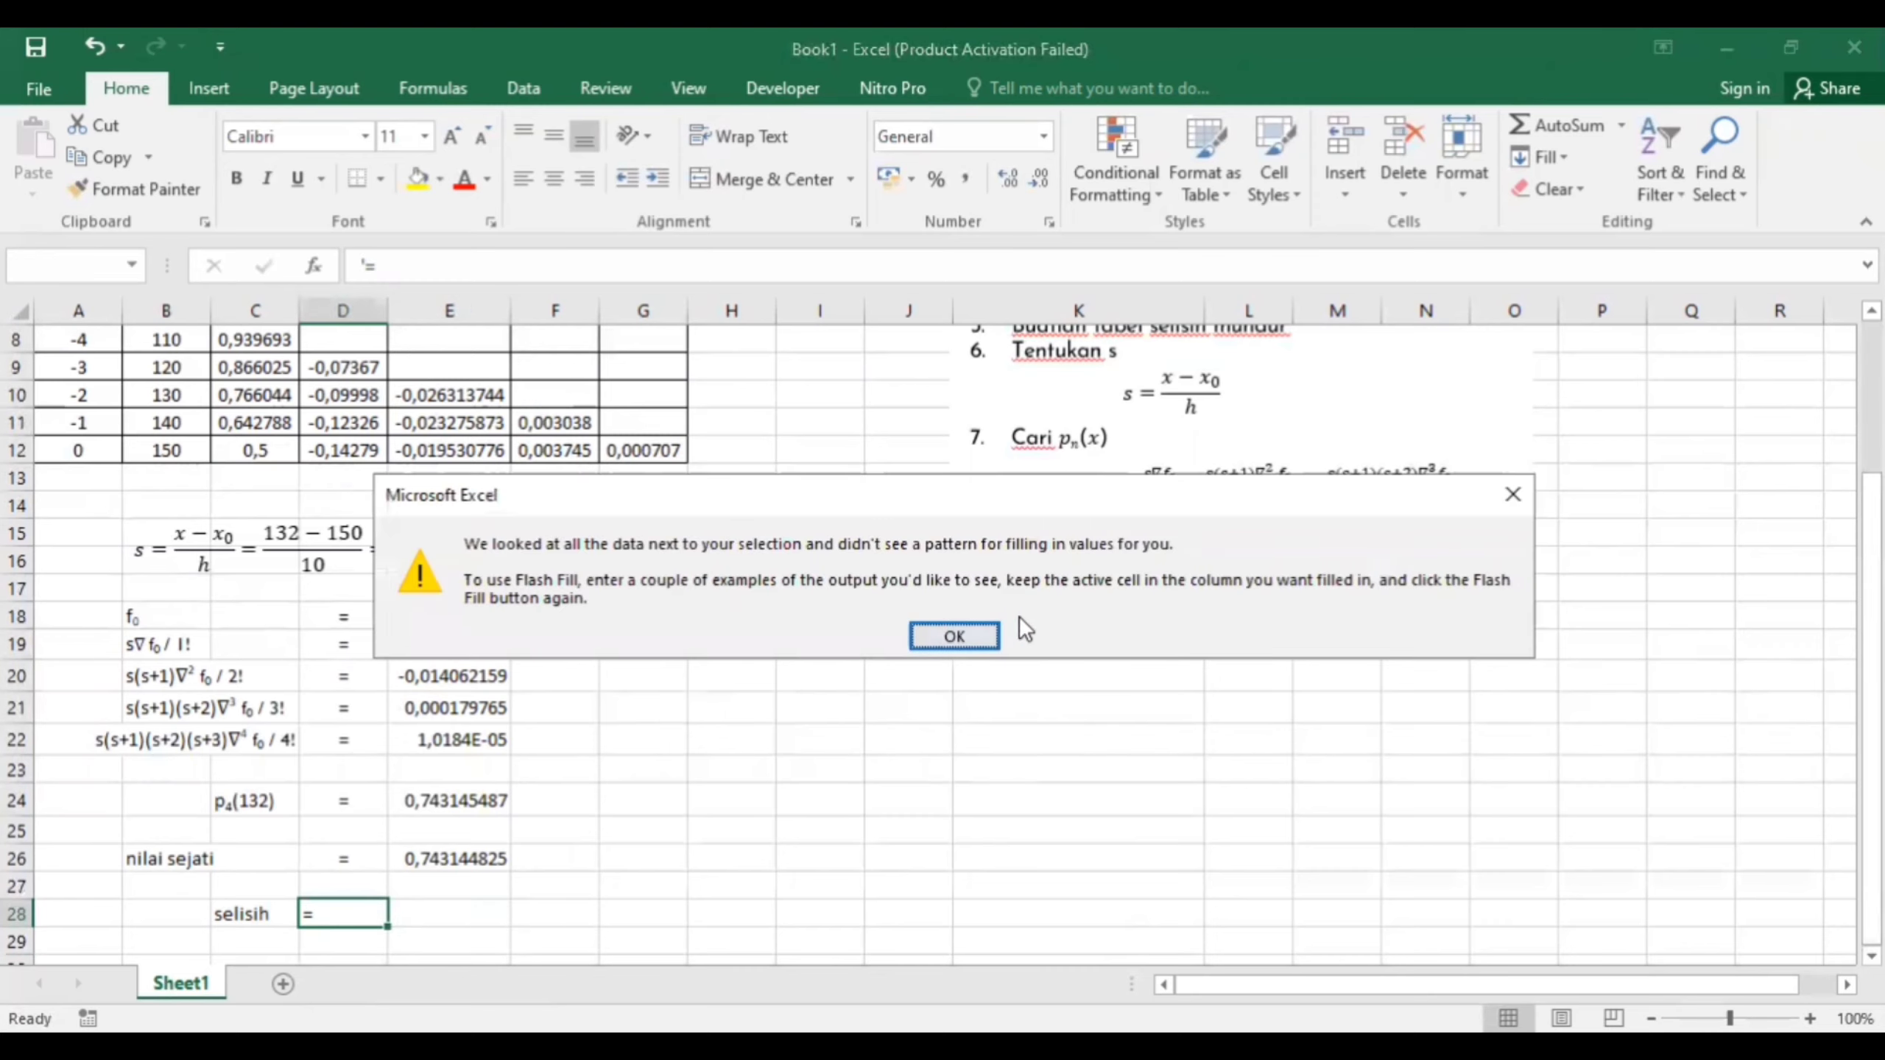
click(953, 636)
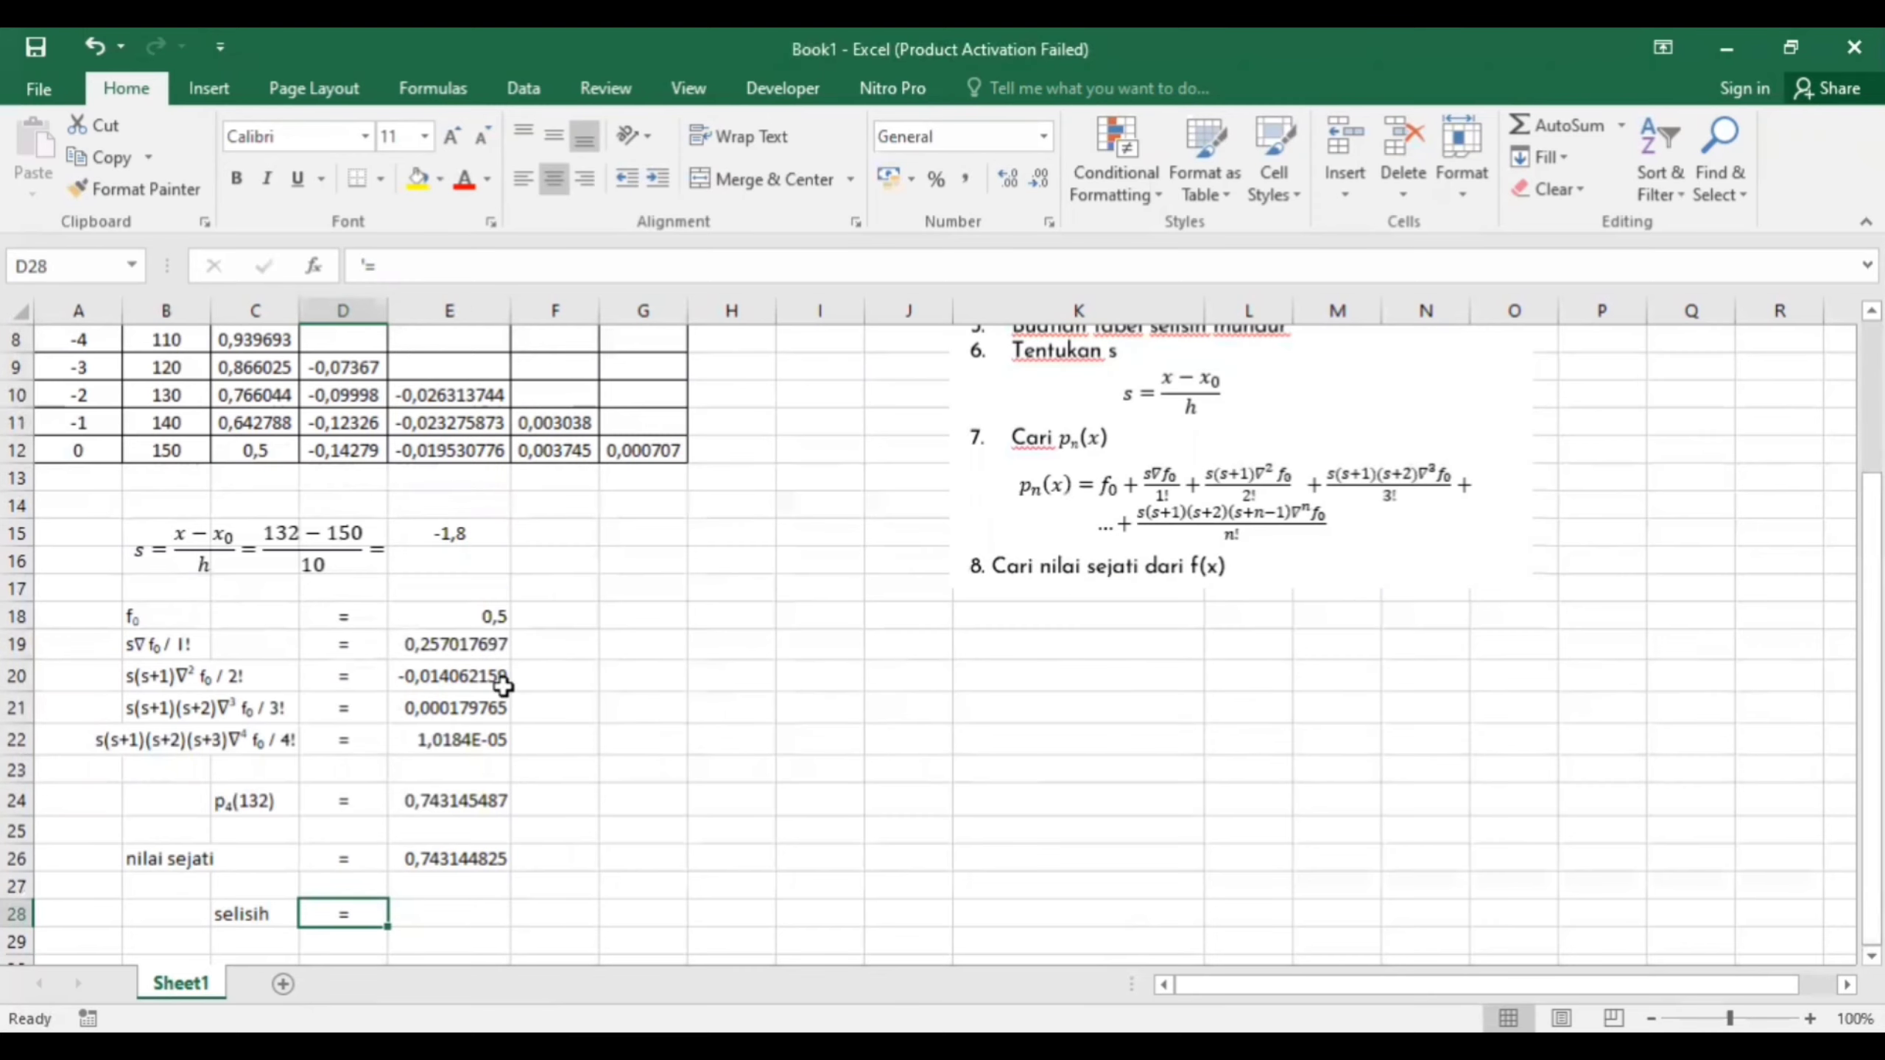
Calculate the absolute difference between p₄(132) and the true value in E28 with =ABS(E24-E26)
click(444, 920)
text(=)
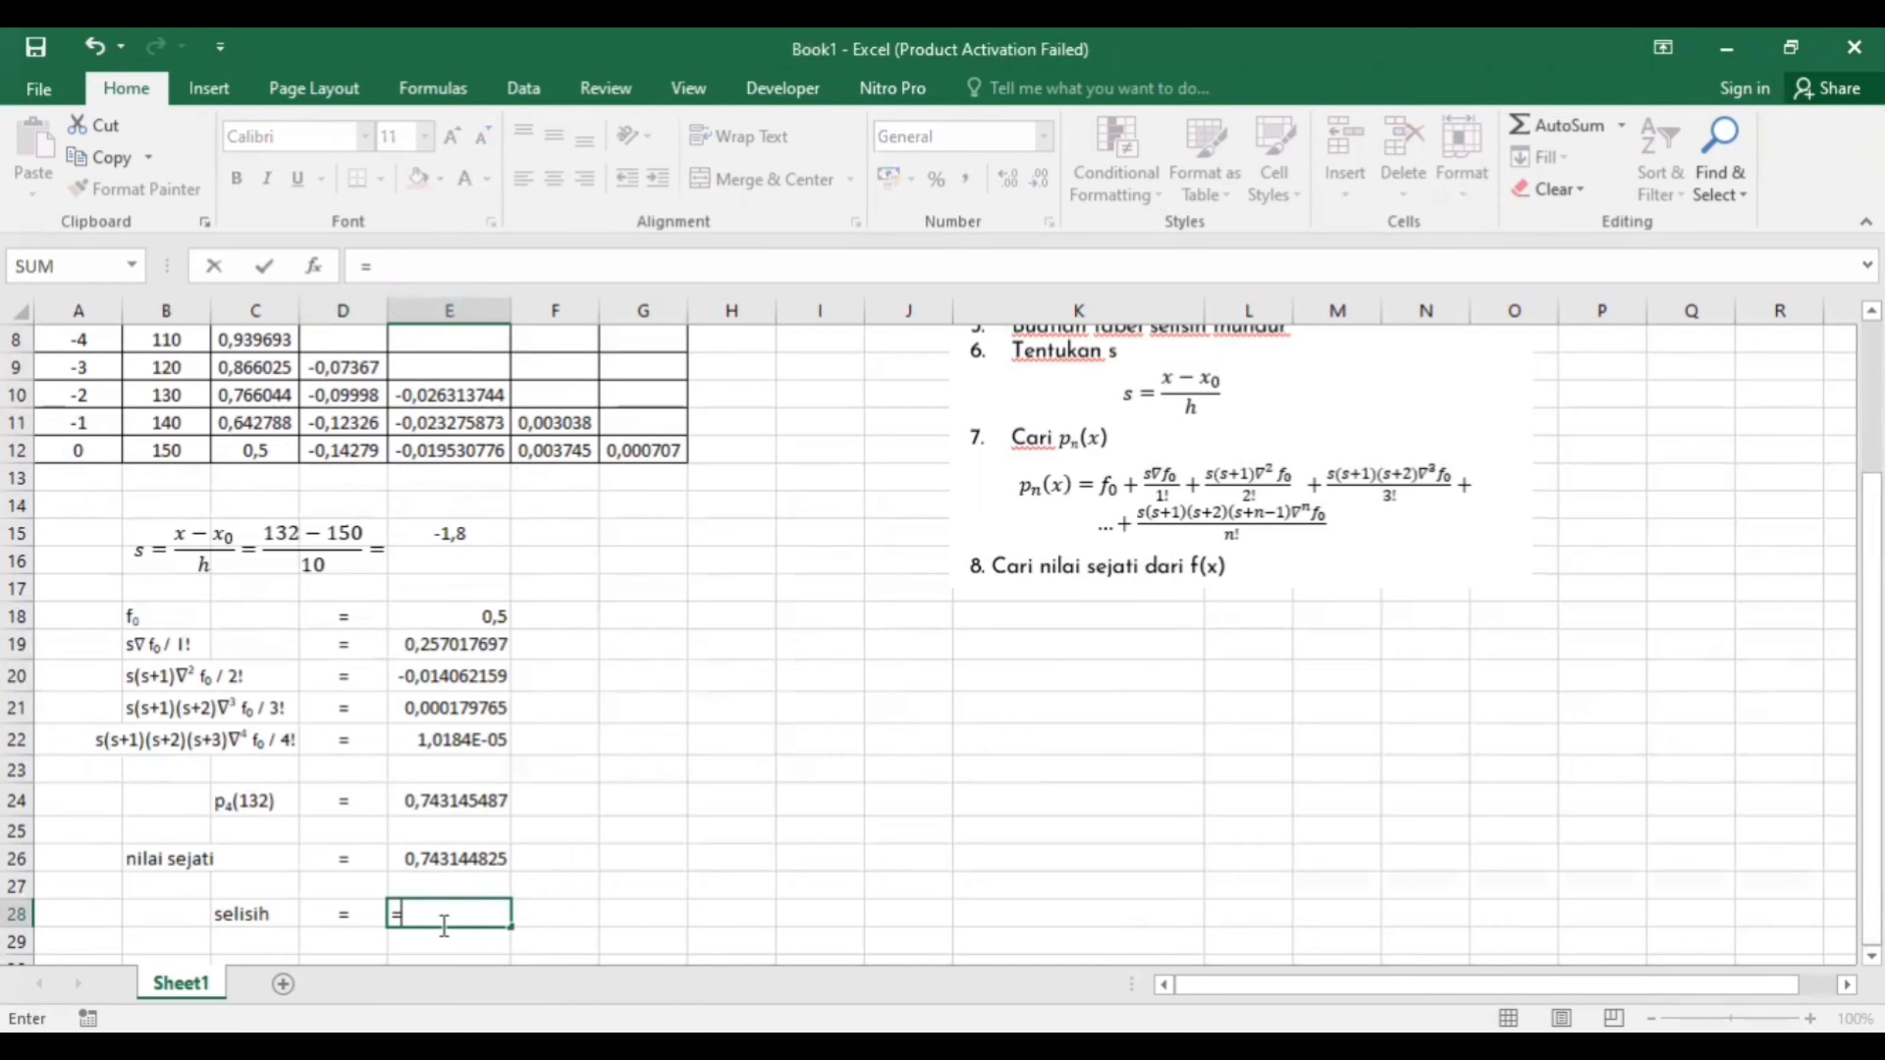
text(abs()
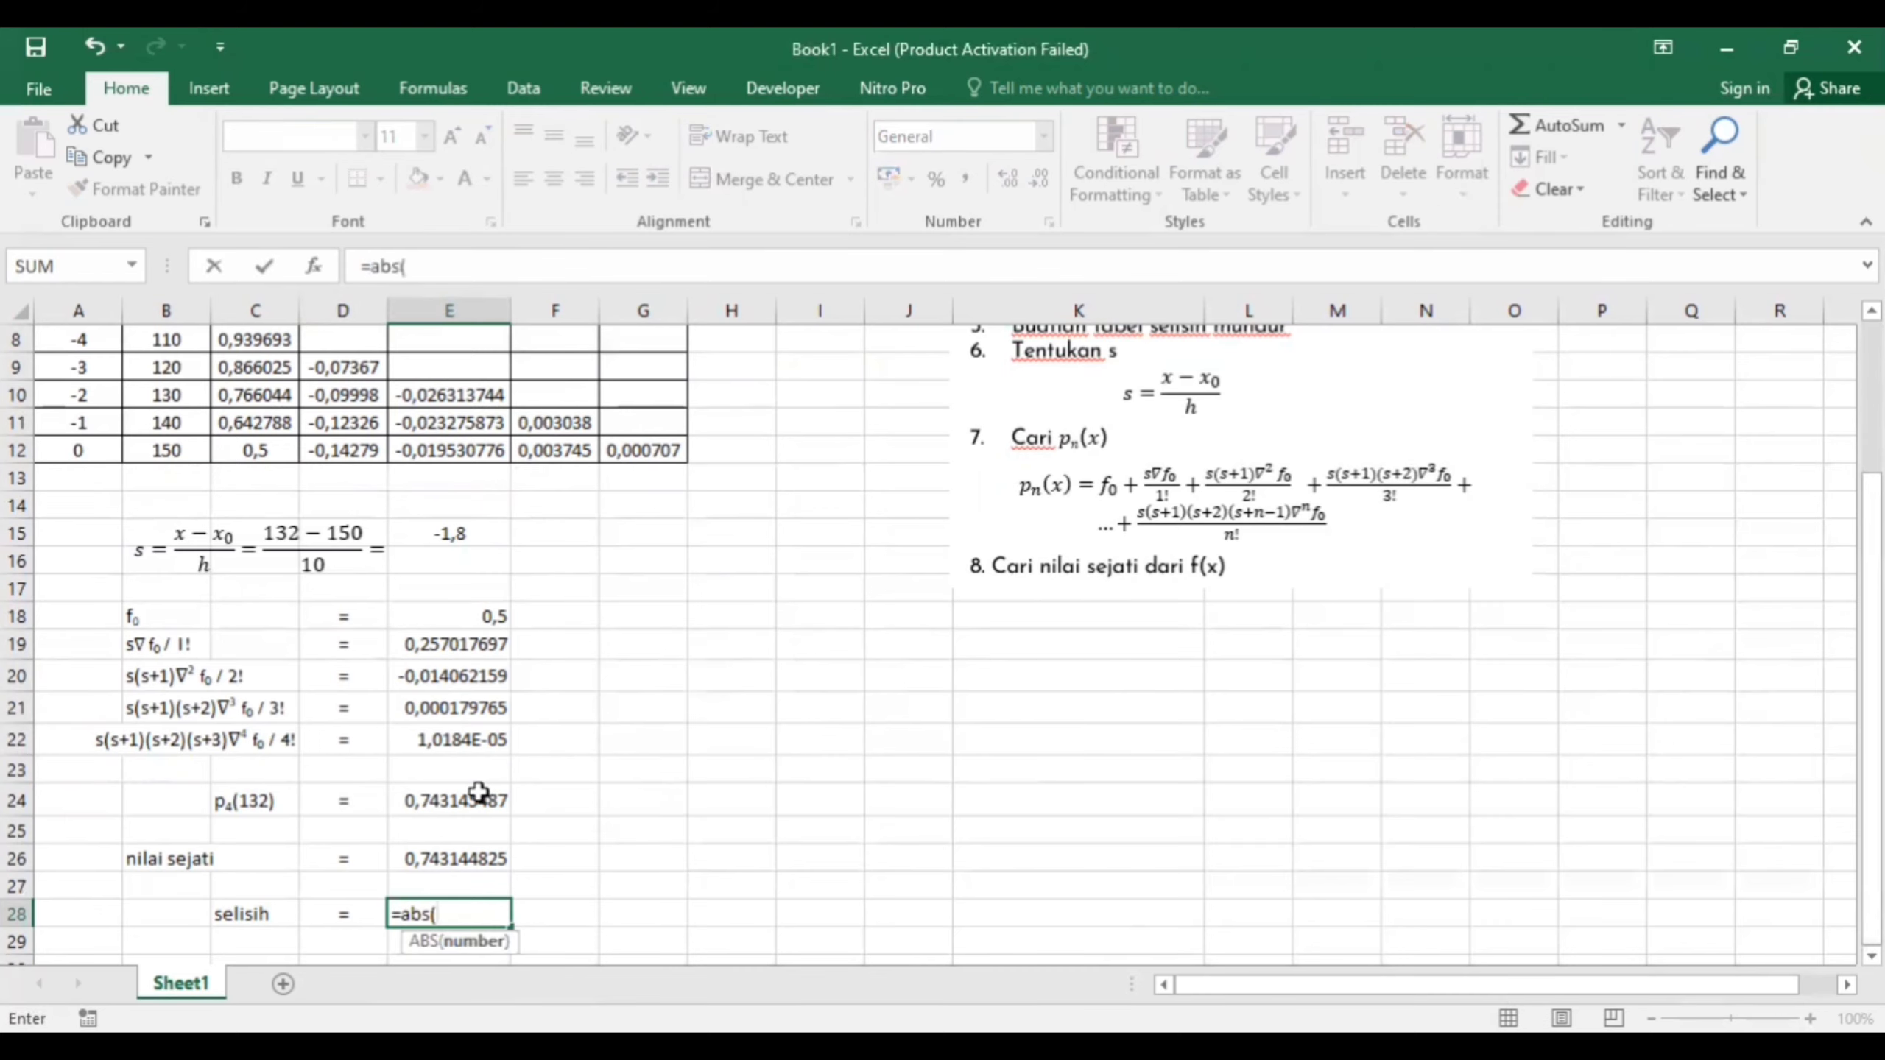
click(475, 801)
text(-)
scroll(475, 801, down, 1)
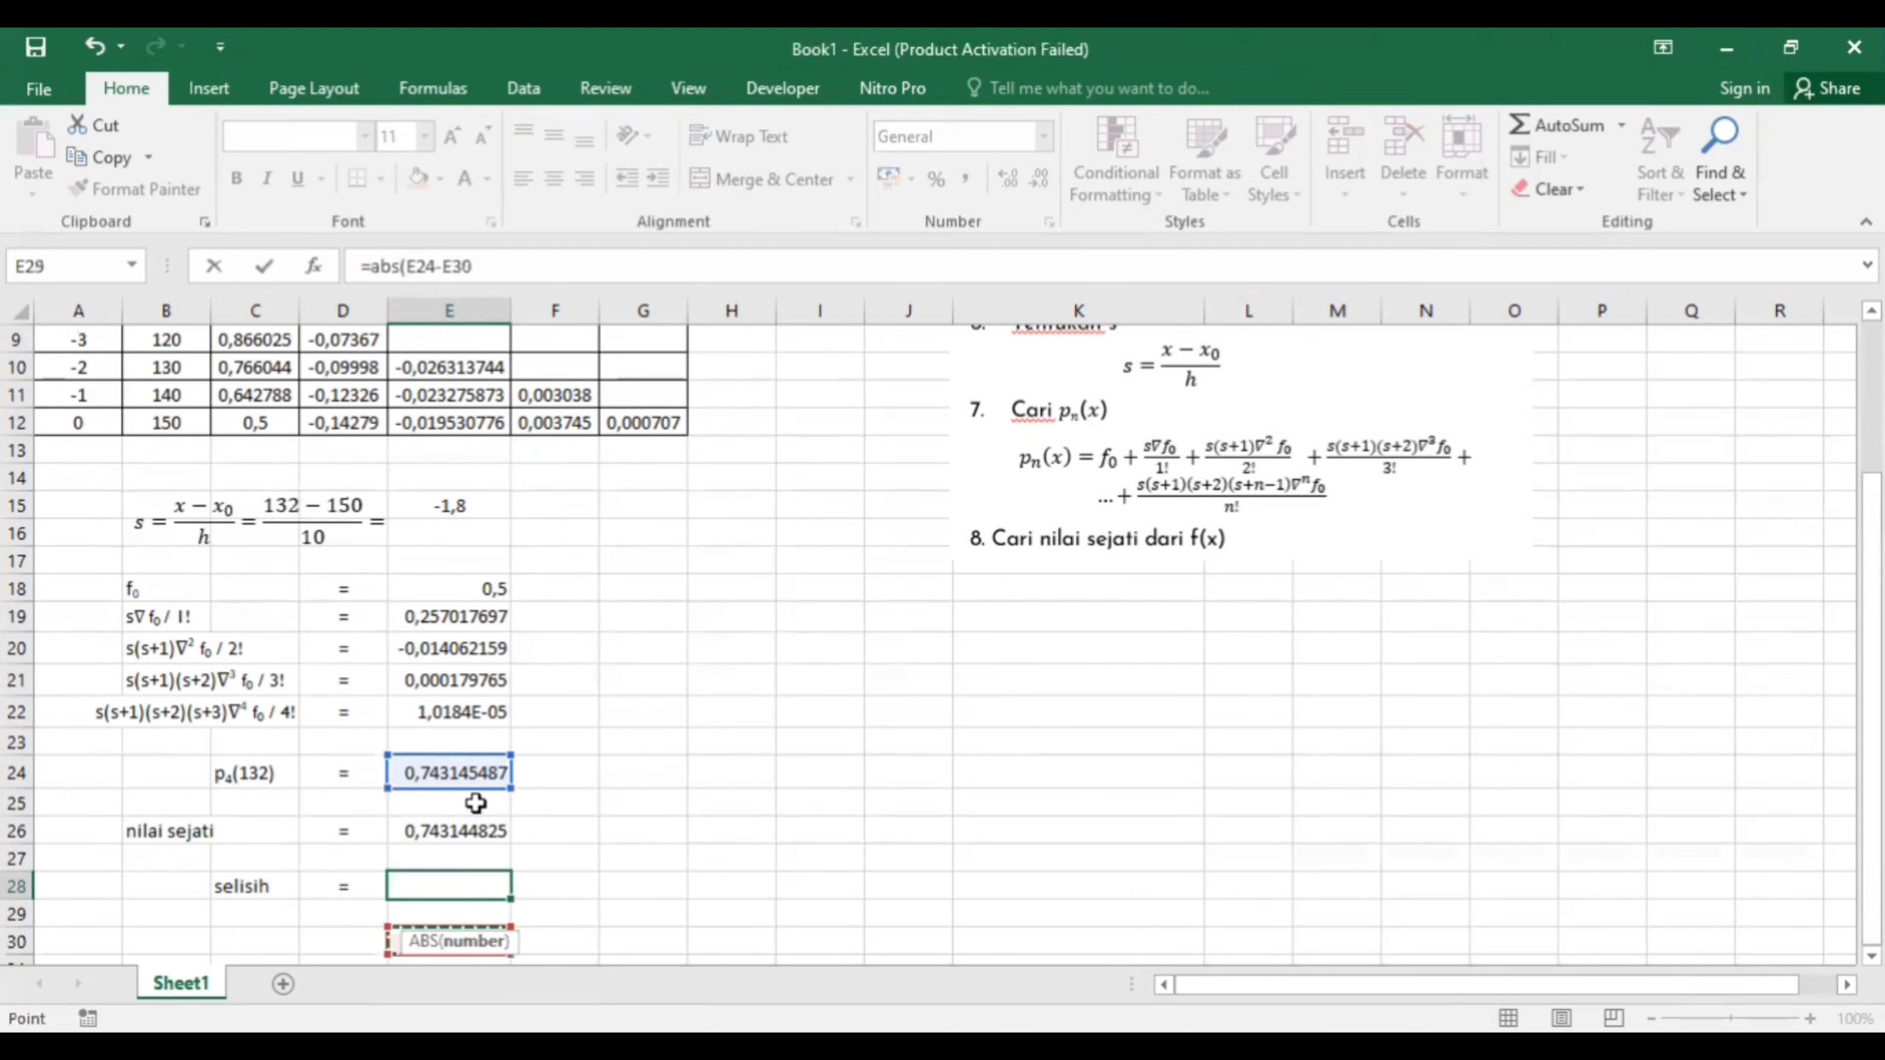
click(475, 825)
text())
key(Return)
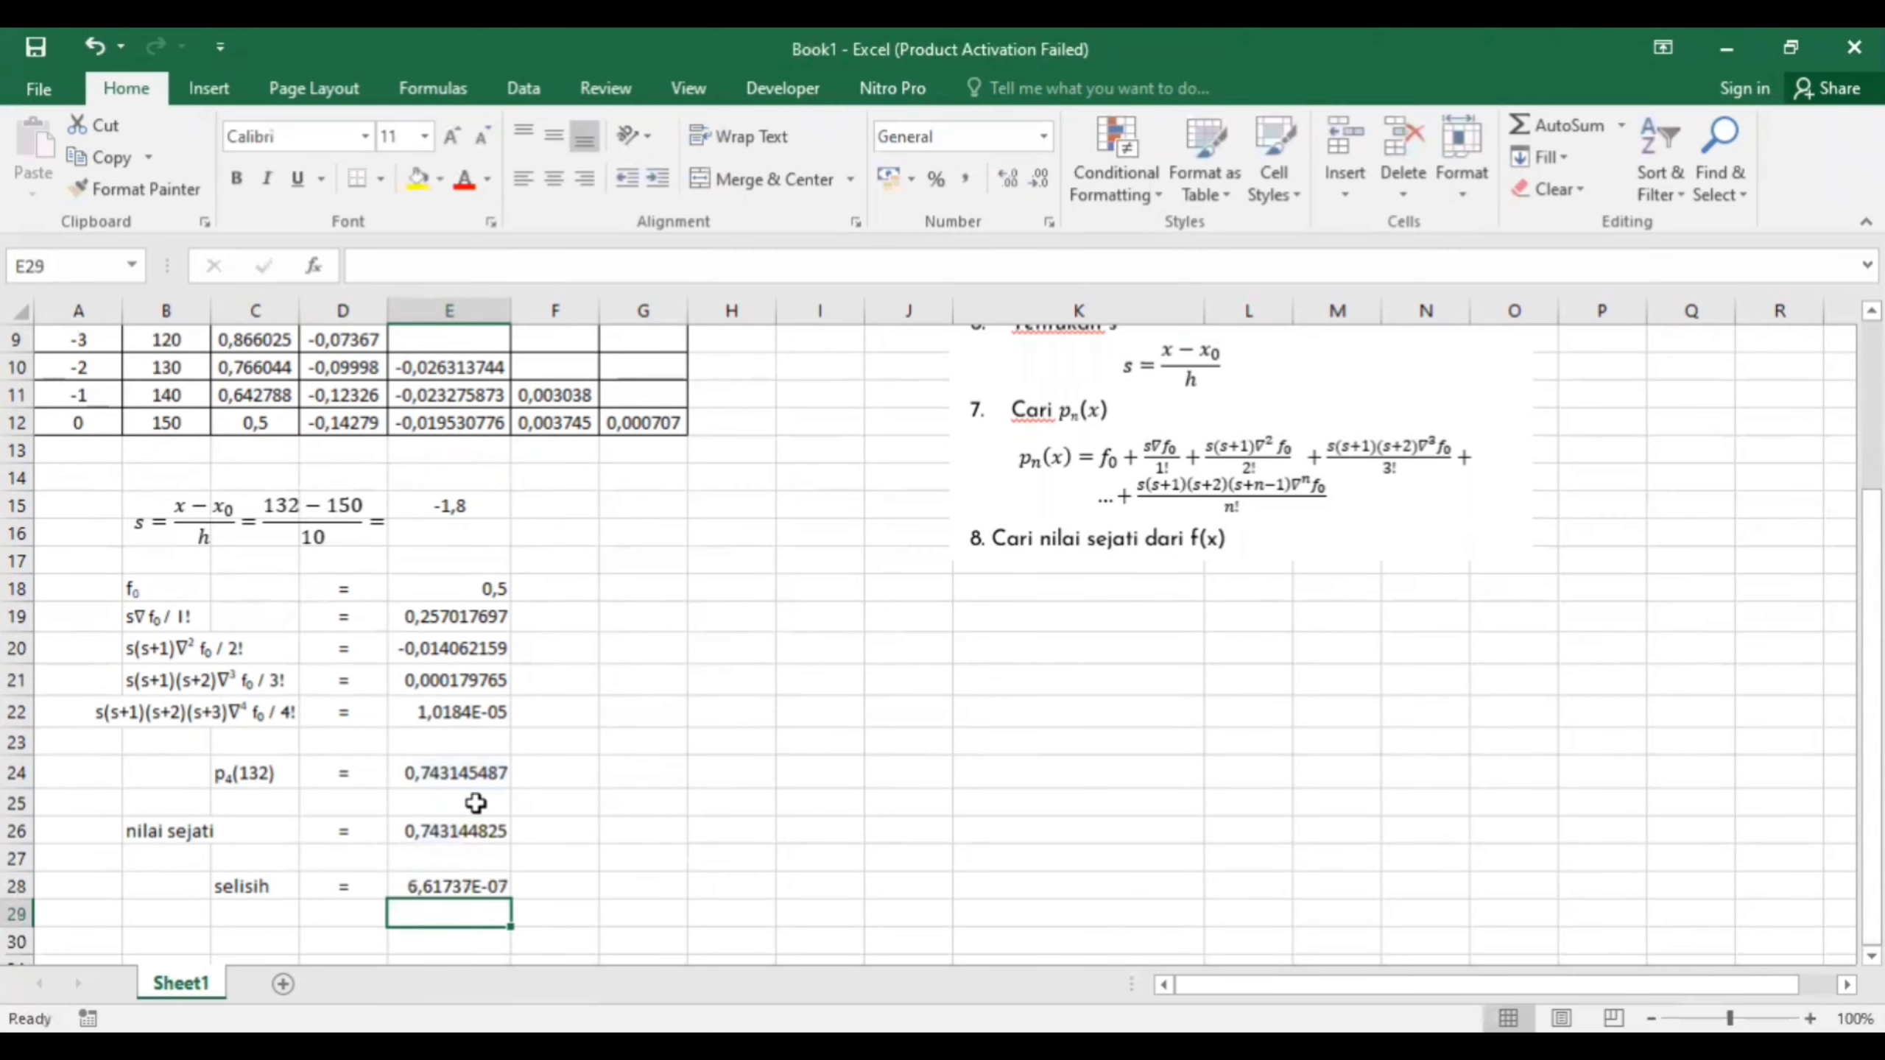
Replace the label in C28 with "Galat"
click(249, 893)
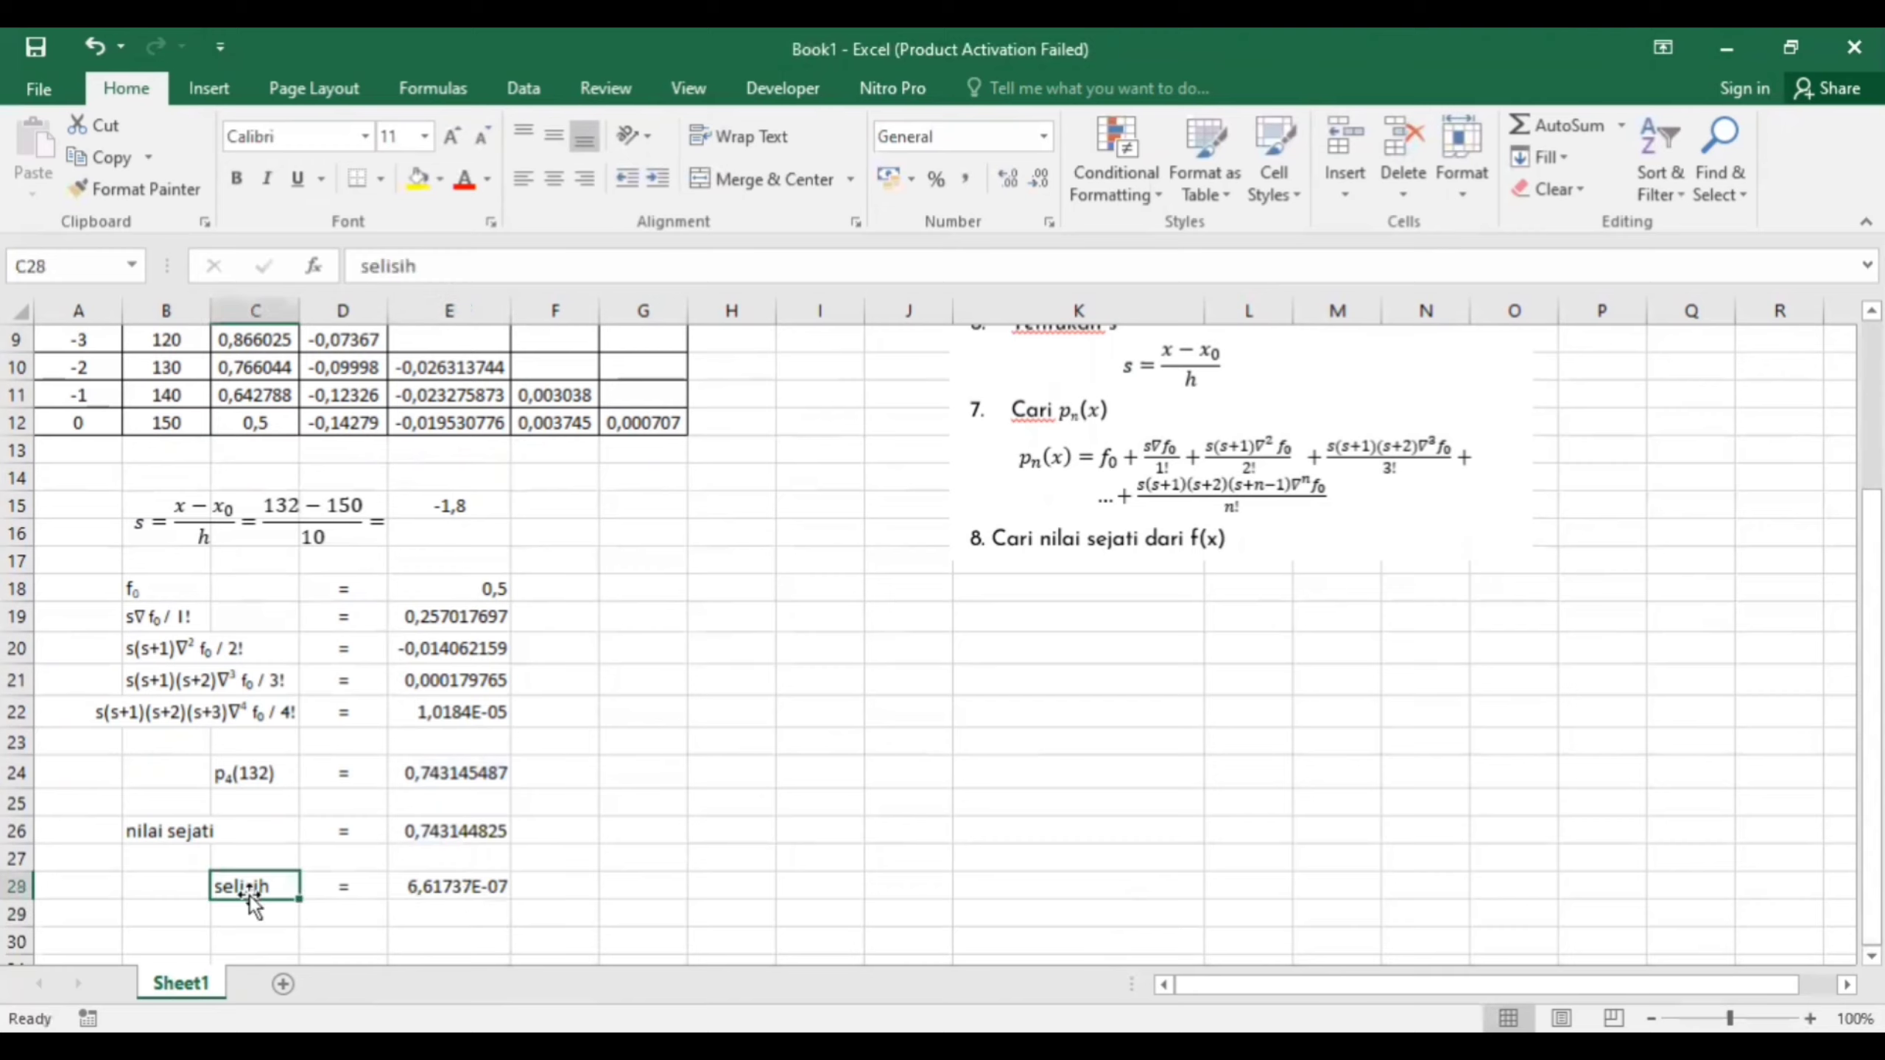
text(Galat)
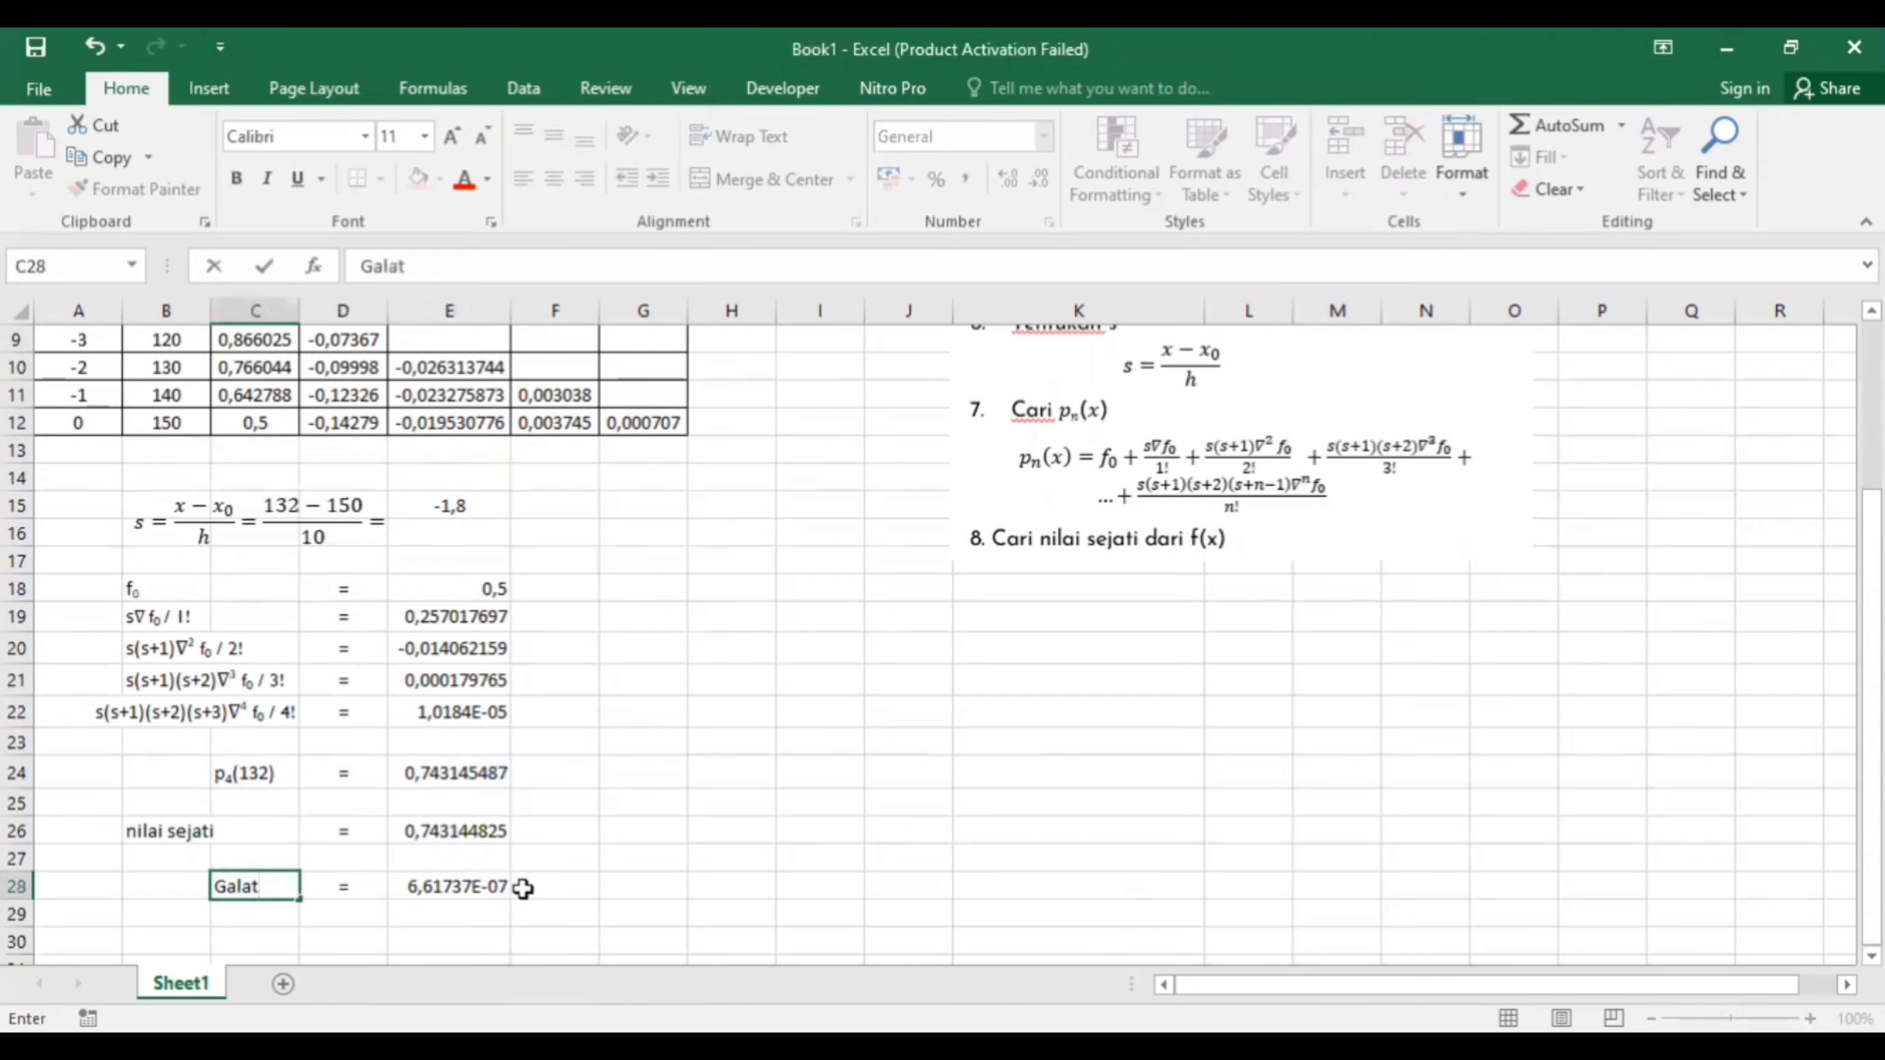
click(928, 807)
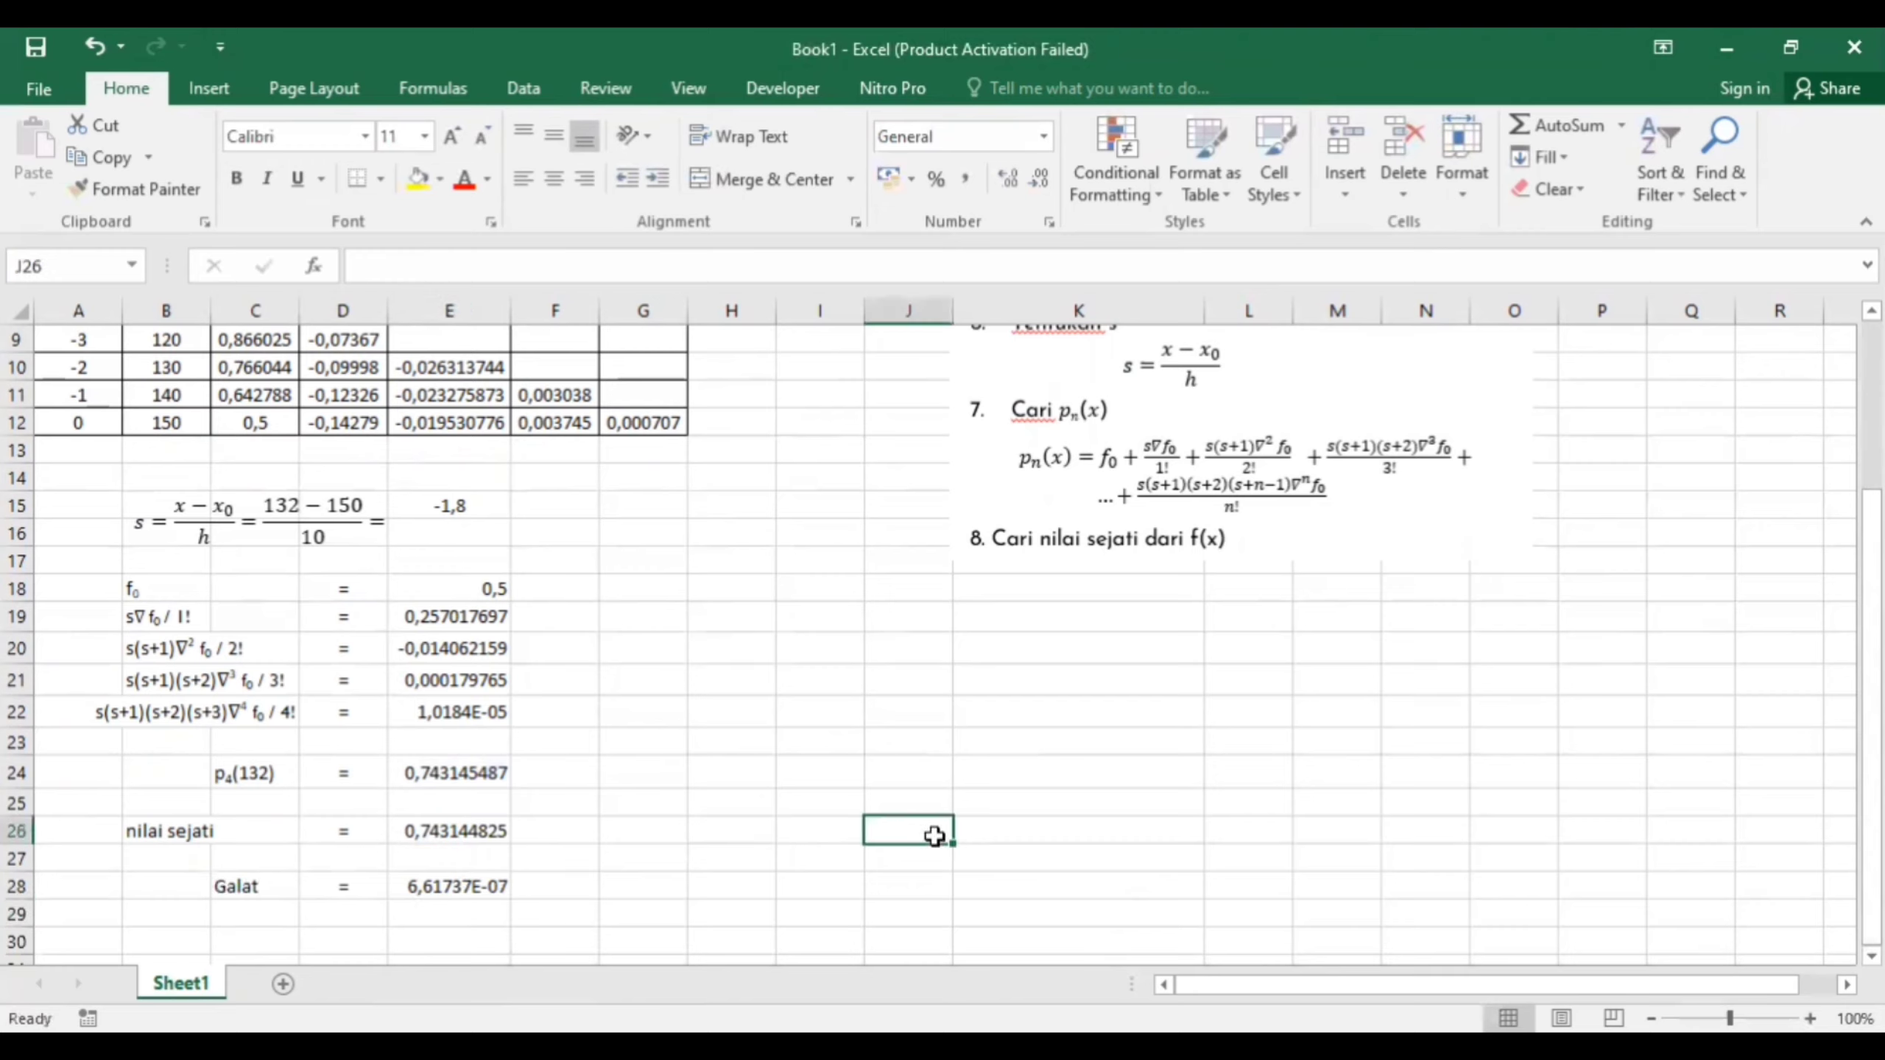
Return to the top of the worksheet to review the problem statement, difference table and completed calculation
key(Up)
key(Up)
key(Up)
key(Up)
key(Up)
key(Up)
key(Up)
key(Up)
key(Up)
key(Up)
key(Up)
key(Up)
key(Up)
key(Up)
key(Up)
key(Up)
key(Up)
key(Up)
key(Up)
key(Up)
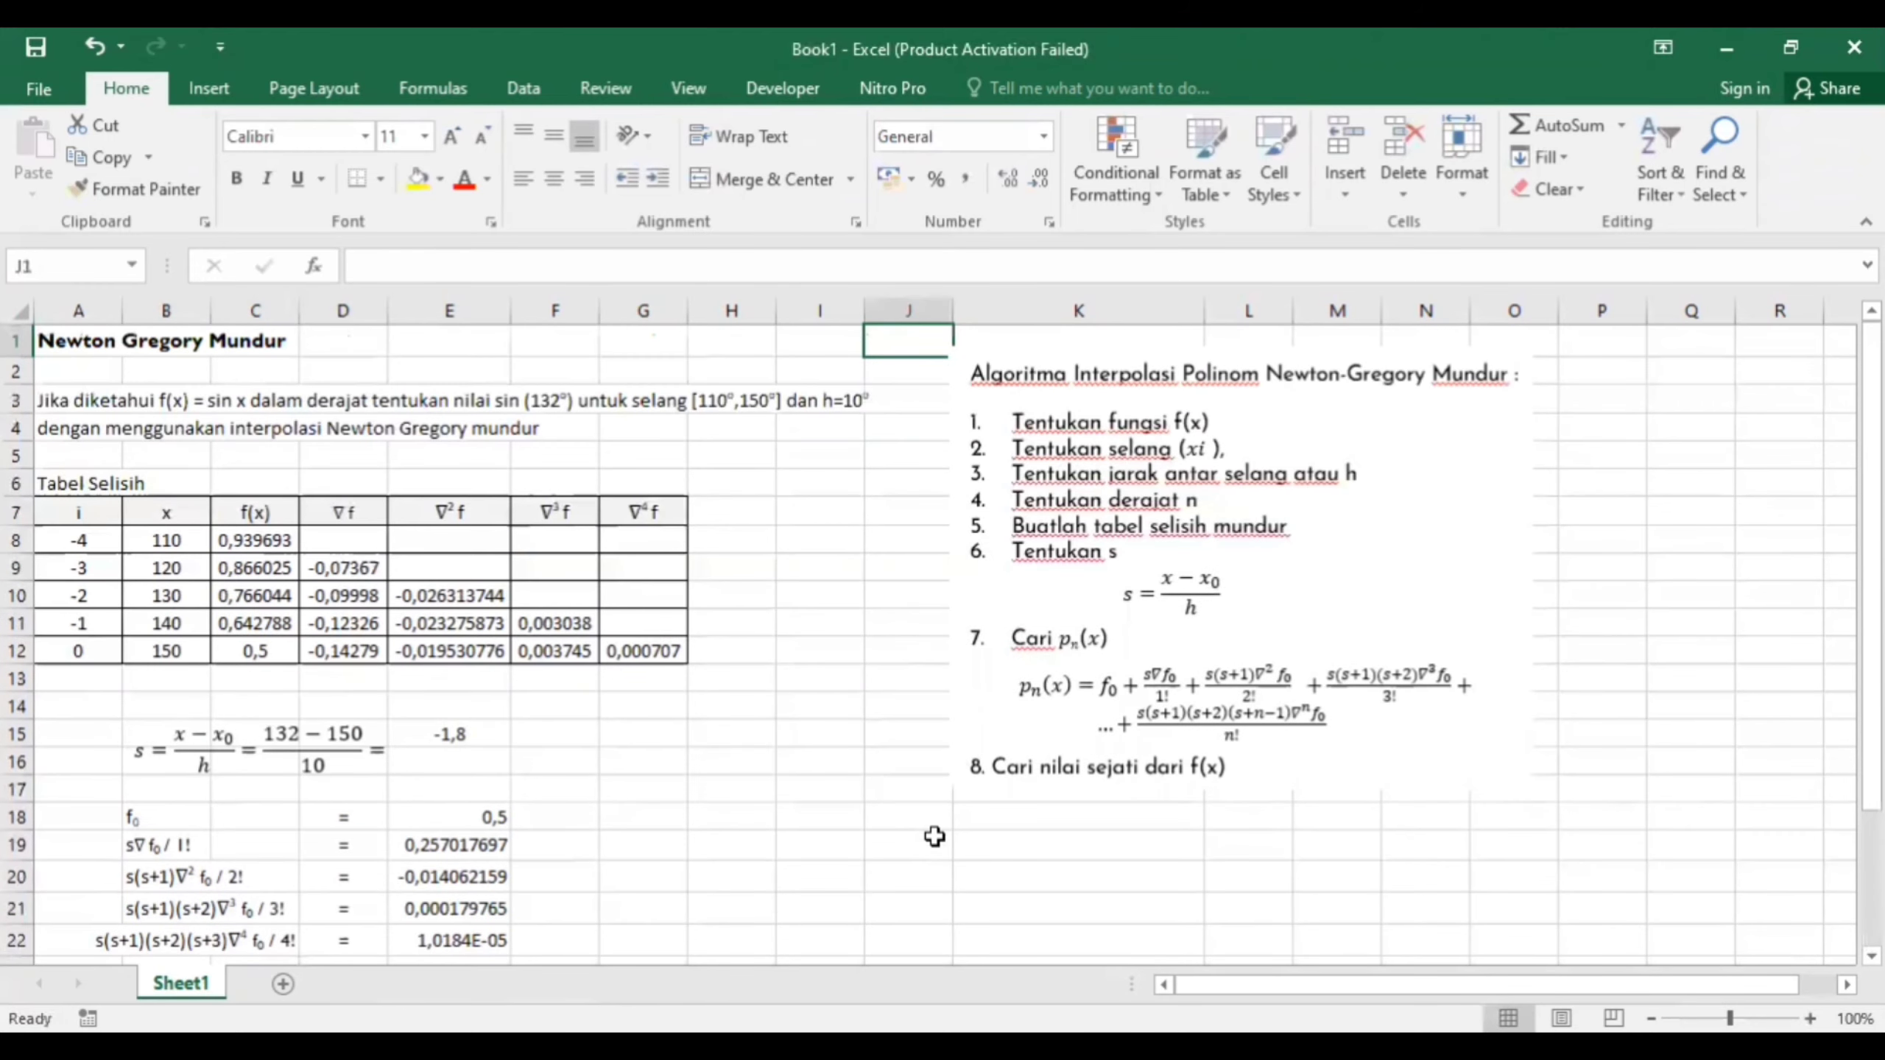